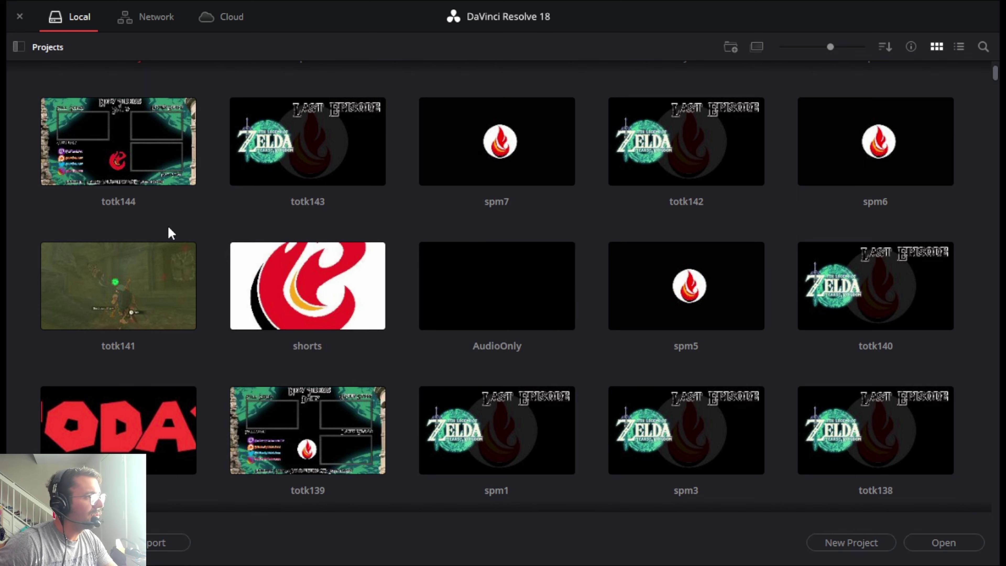
Duplicate the totk144 project and open the copy for timeline editing.
{"action": "left_click_drag", "start_coordinate": [181, 213], "coordinate": [136, 164]}
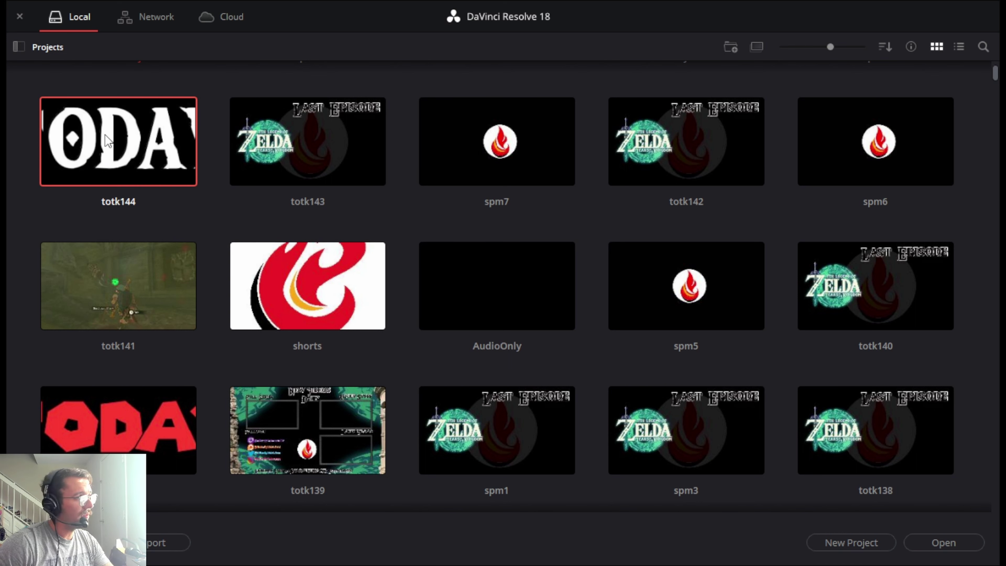
{"action": "double_click", "coordinate": [183, 206]}
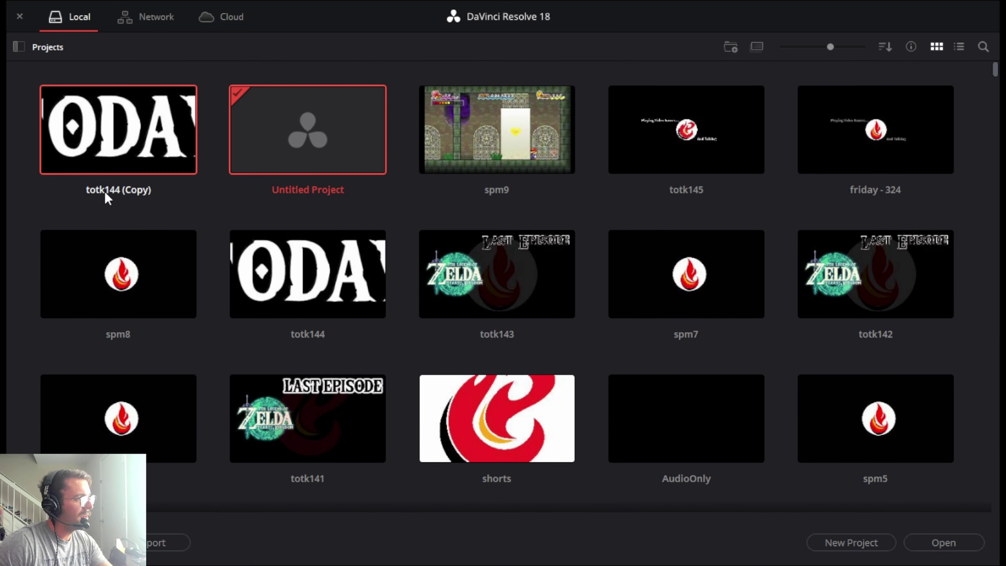
{"action": "double_click", "coordinate": [104, 152]}
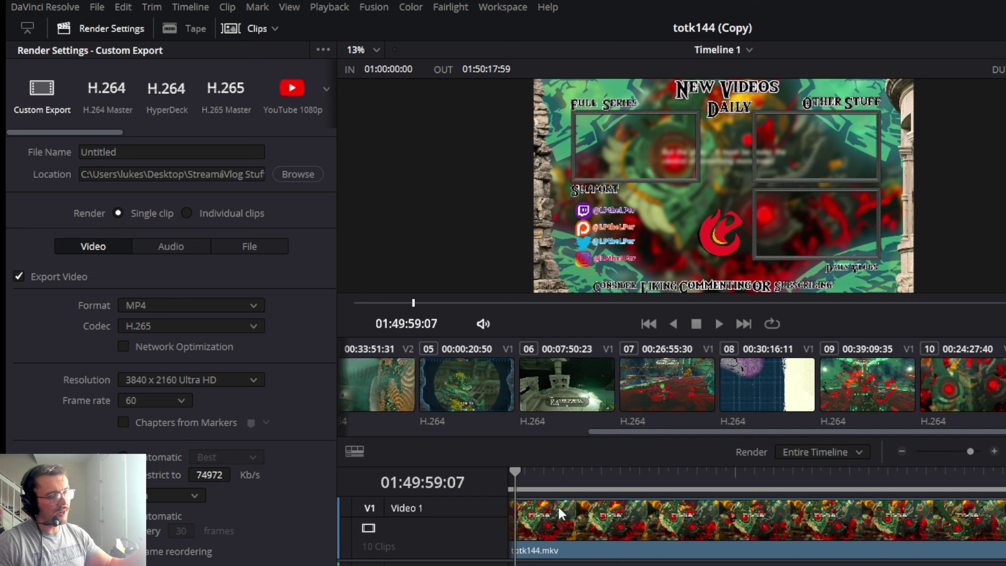
{"action": "key", "text": "shift+4"}
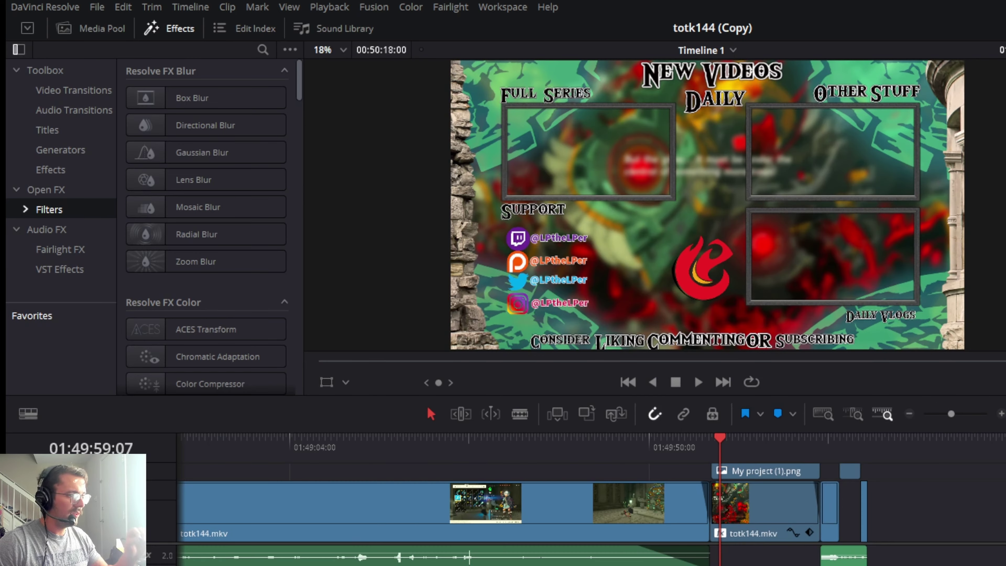
Examine the opening clips at the start of the timeline, playing zeldaintro2.0.mp4 and viewing the last-episode recap.
{"action": "scroll", "coordinate": [590, 503], "scroll_direction": "left", "scroll_amount": 10}
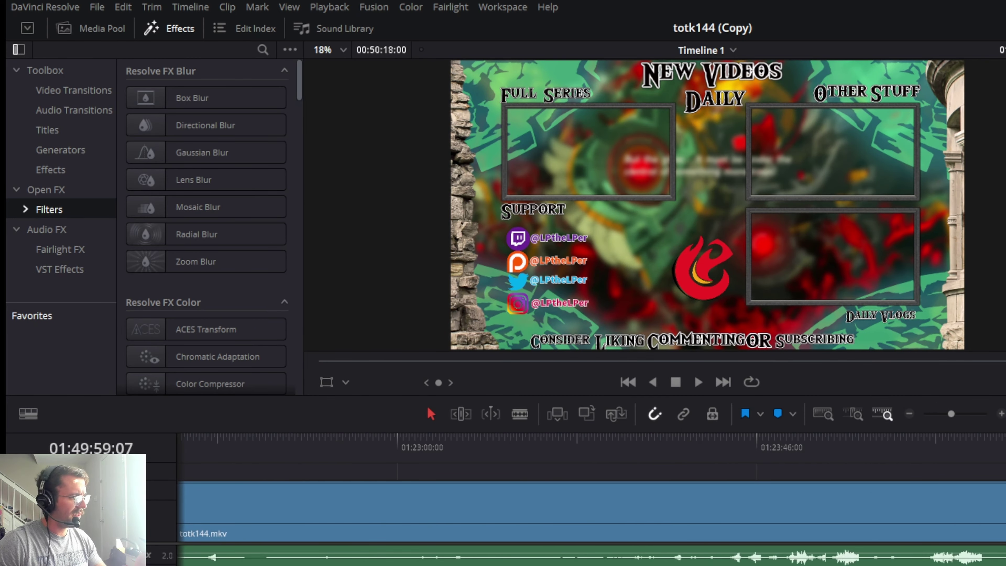
{"action": "left_click", "coordinate": [266, 439]}
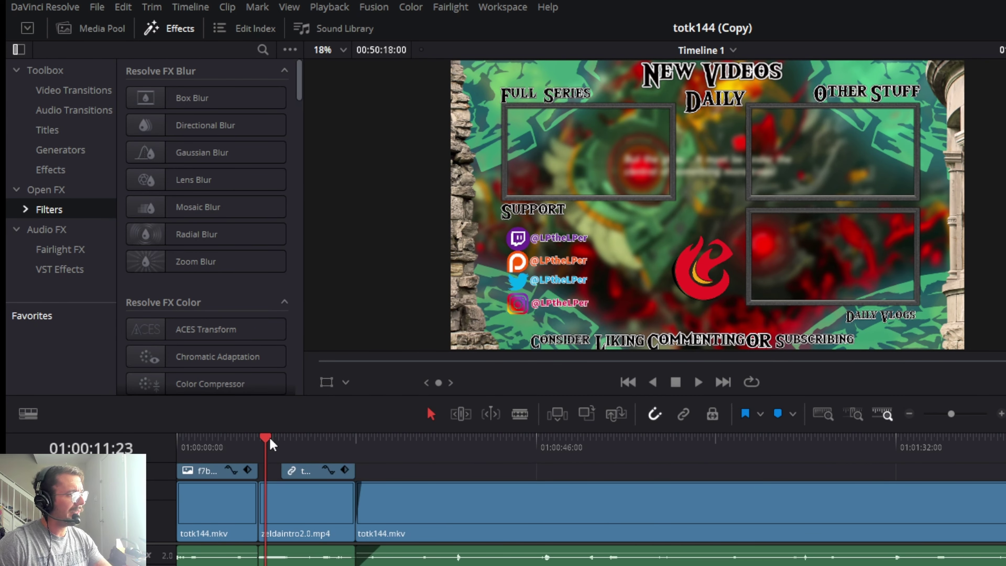
{"action": "left_click_drag", "start_coordinate": [270, 439], "coordinate": [262, 440]}
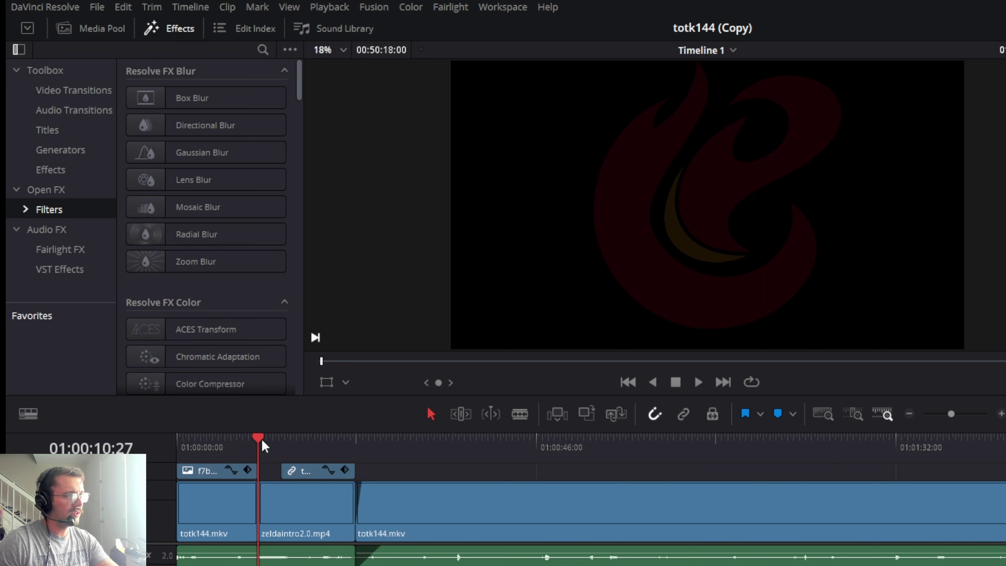
{"action": "key", "text": "space"}
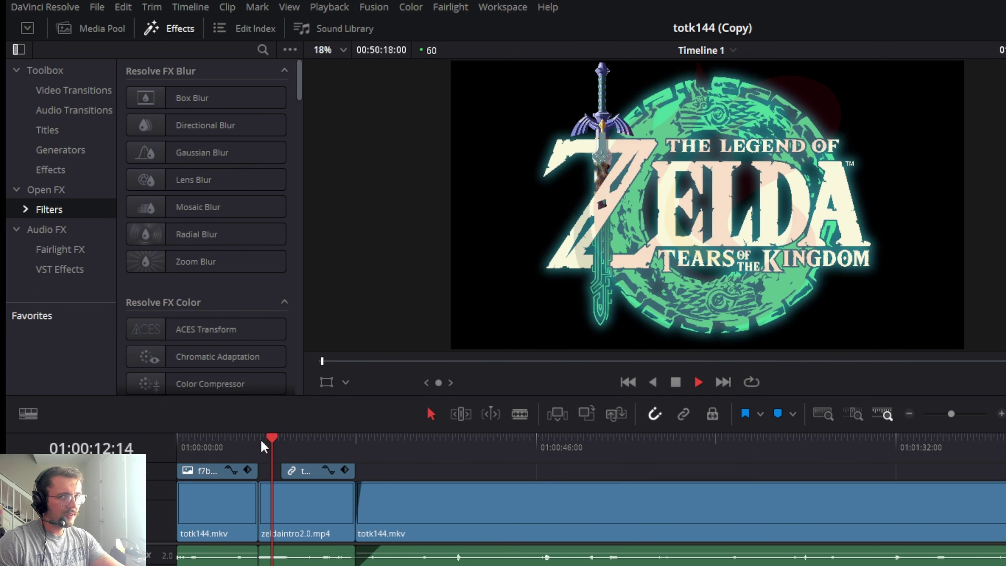
{"action": "key", "text": "space"}
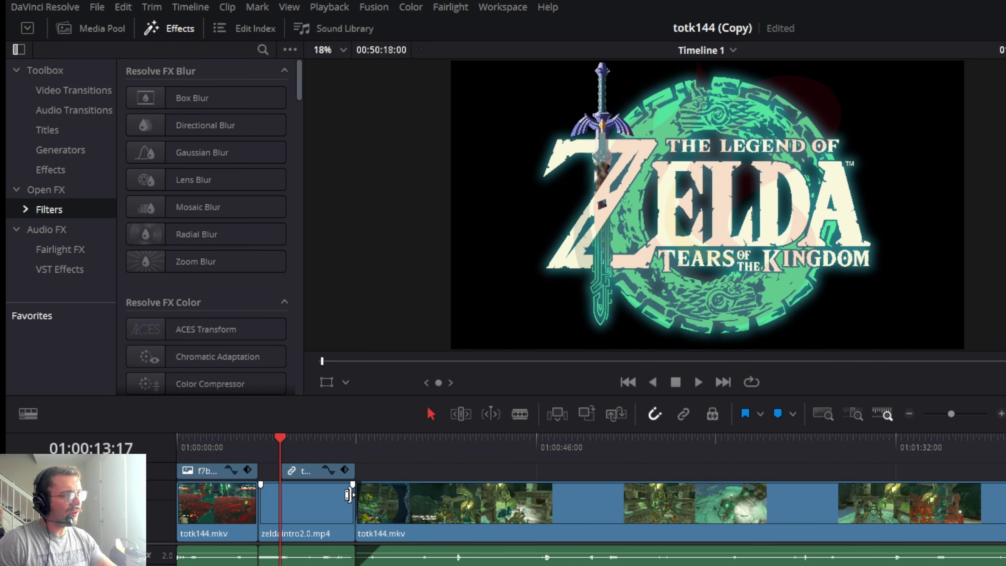
{"action": "scroll", "coordinate": [281, 508], "scroll_direction": "up", "scroll_amount": 2}
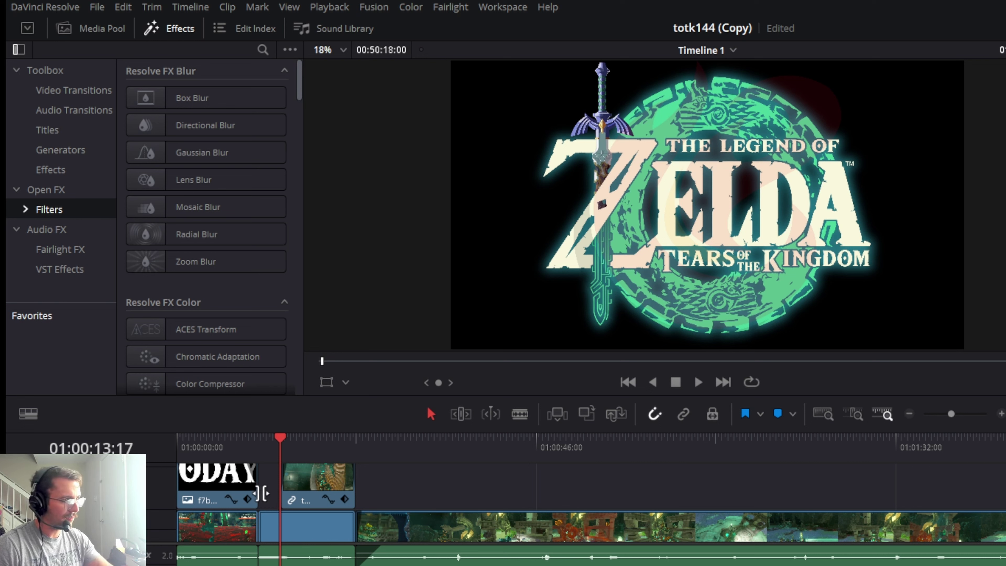
{"action": "left_click", "coordinate": [310, 447]}
Move the playhead past the last clip on the timeline and delete totk143.mkv from the project media.
{"action": "left_click", "coordinate": [906, 415]}
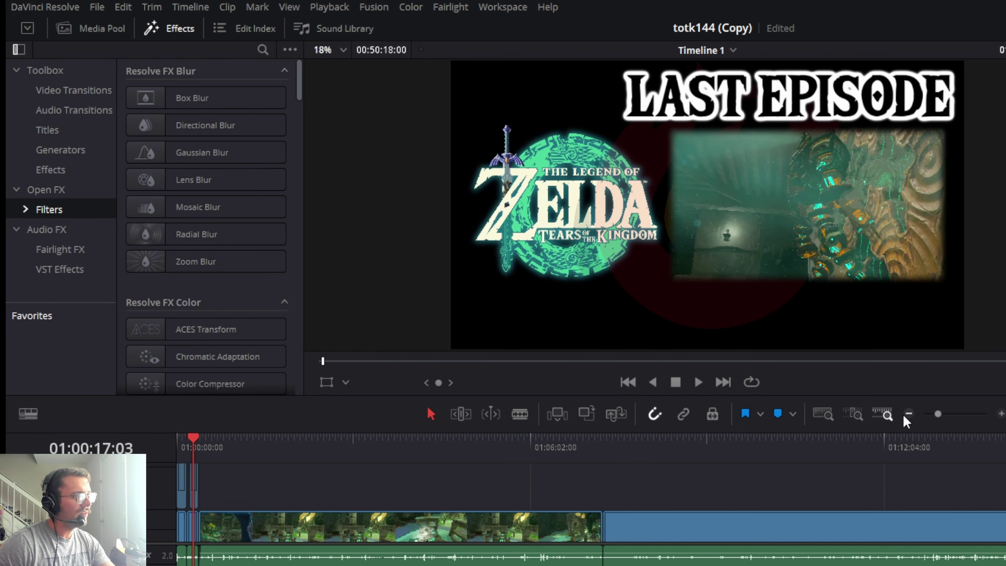
{"action": "left_click", "coordinate": [906, 415]}
{"action": "left_click", "coordinate": [906, 415]}
{"action": "left_click", "coordinate": [907, 415]}
{"action": "left_click", "coordinate": [568, 455]}
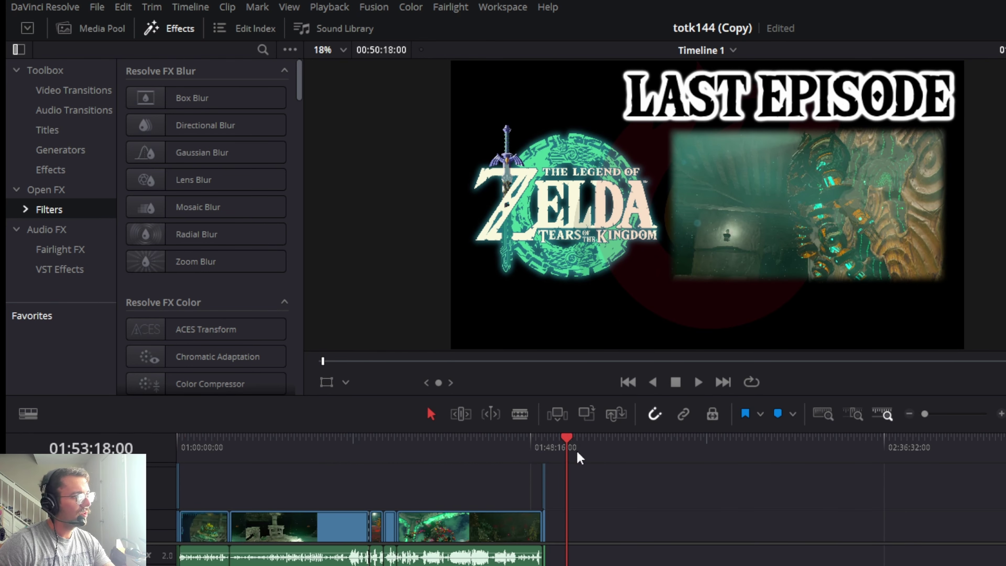
{"action": "left_click", "coordinate": [80, 28]}
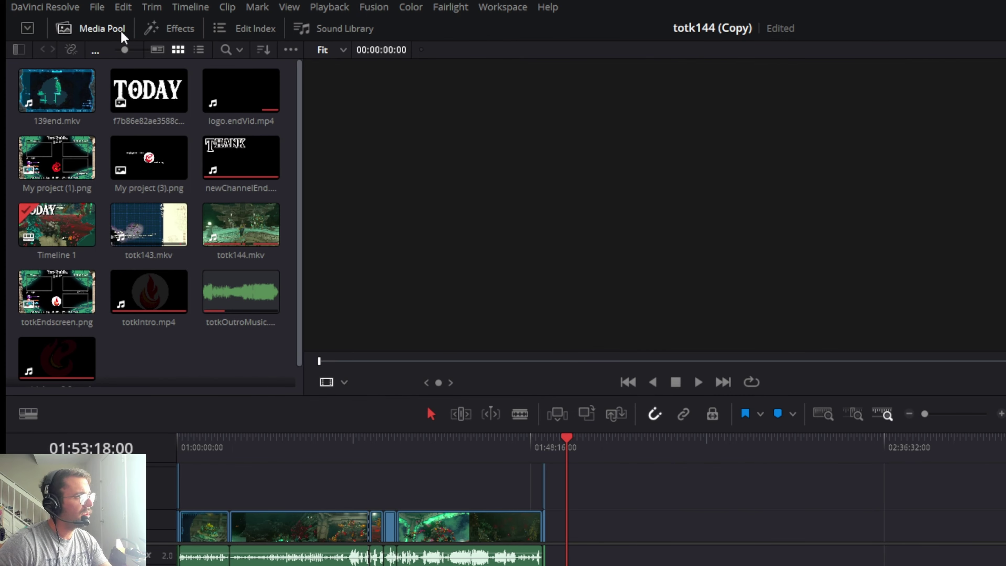
{"action": "left_click", "coordinate": [158, 239]}
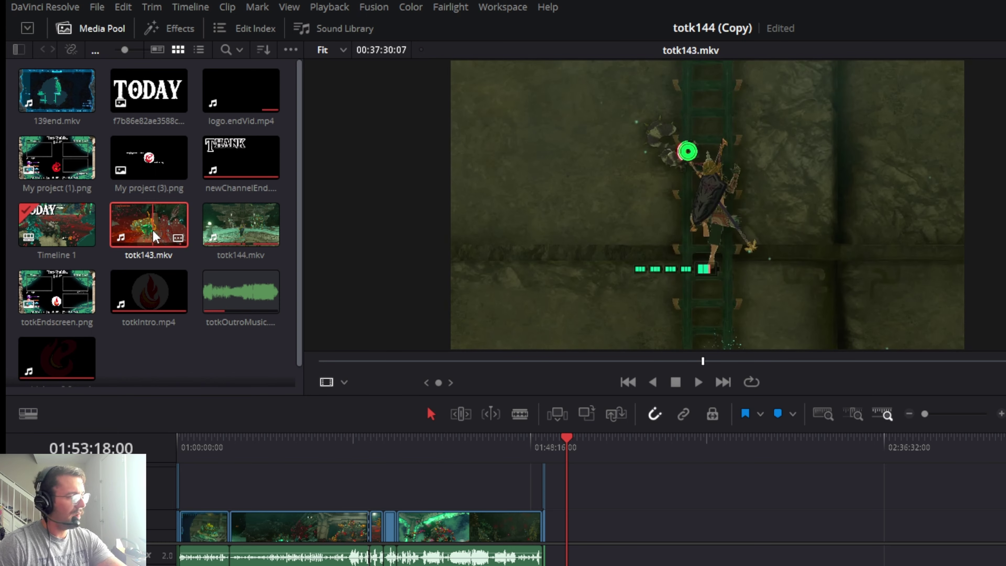
{"action": "key", "text": "Delete"}
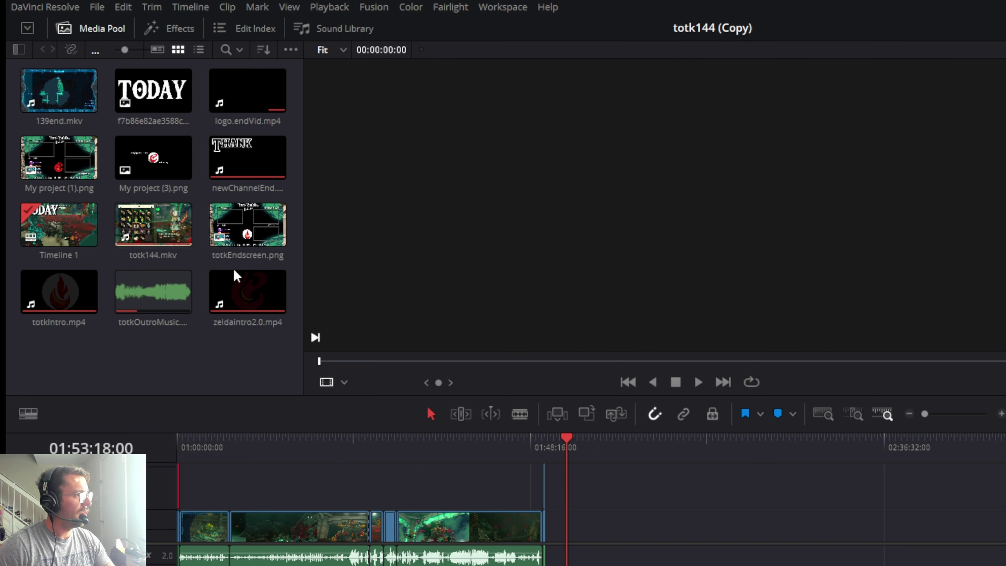
Place totk145.mkv on the timeline in the empty space after the existing clips and save the project.
{"action": "left_click_drag", "start_coordinate": [240, 225], "coordinate": [619, 526]}
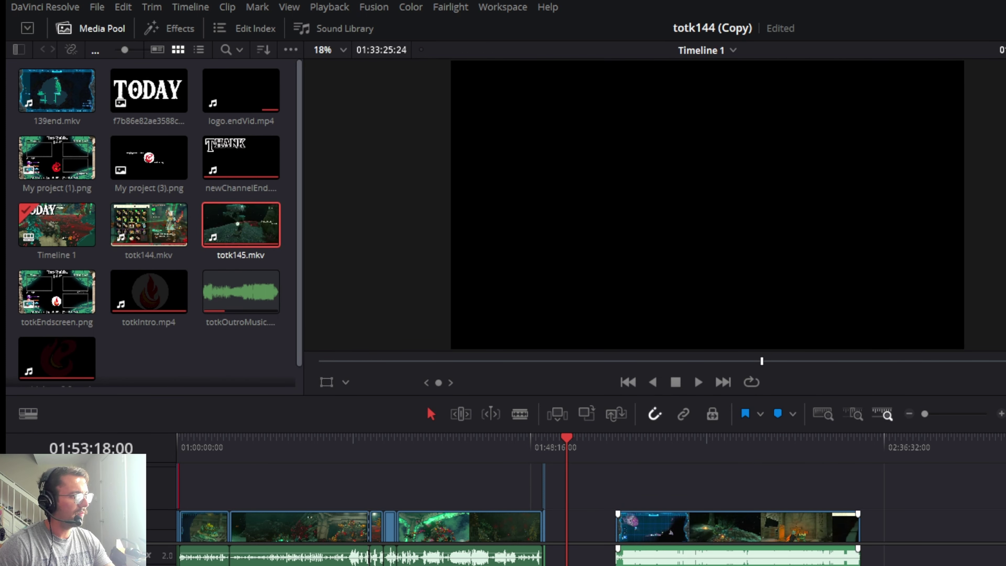
{"action": "key", "text": "ctrl+s"}
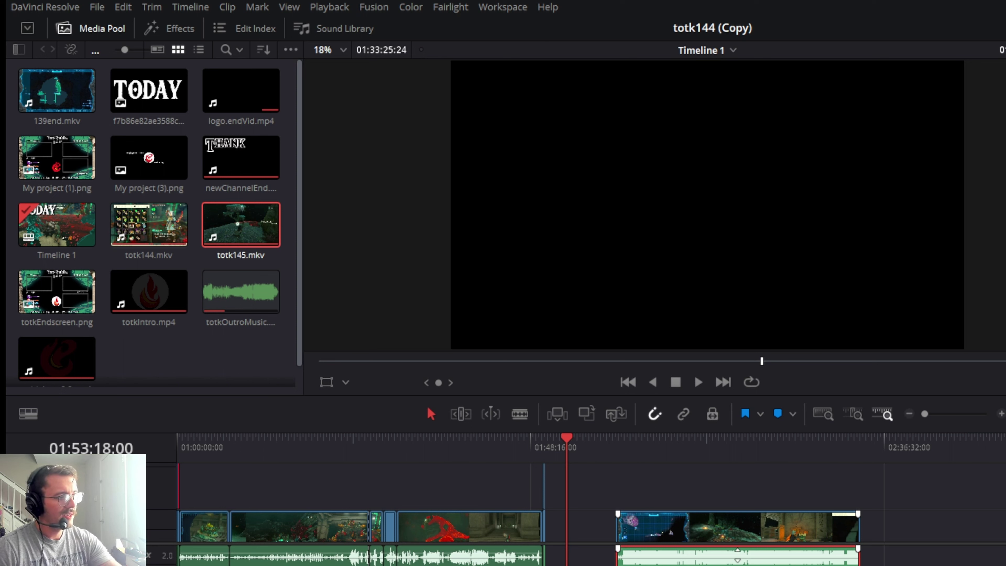
Try deleting the audio of the totk145.mkv clip from the timeline and undo the deletion.
{"action": "key", "text": "Delete"}
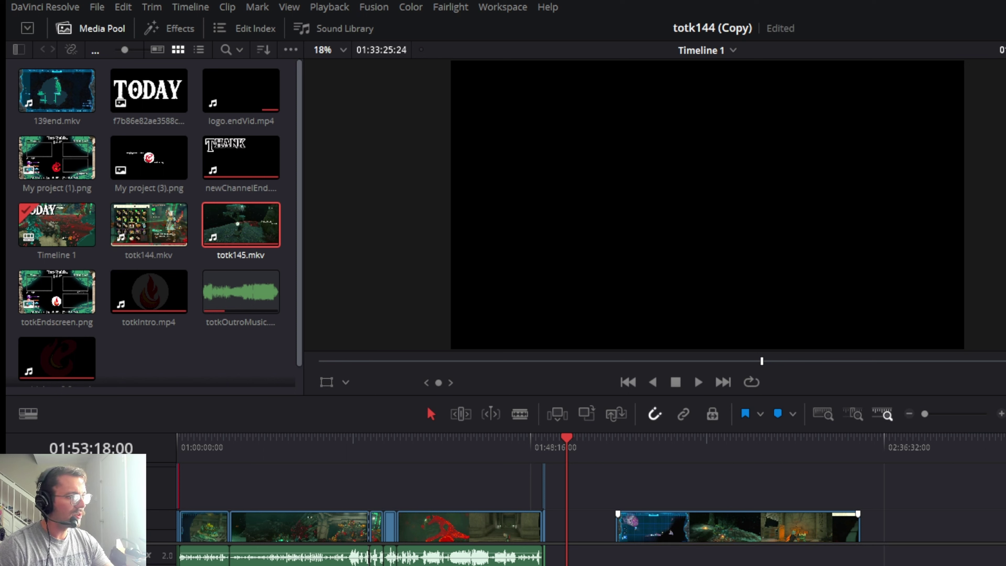
{"action": "key", "text": "ctrl+s"}
{"action": "key", "text": "ctrl+z"}
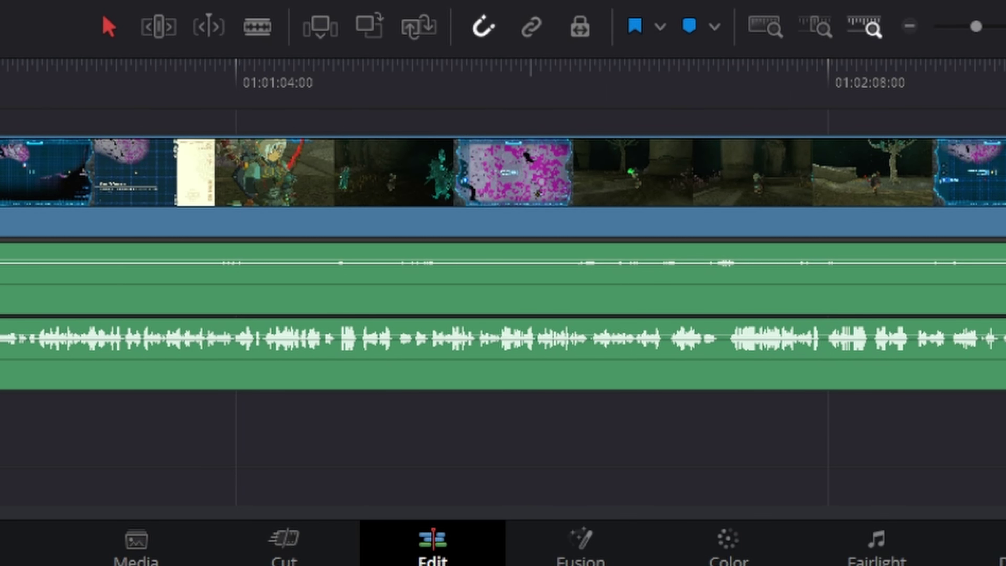
Examine the end of the gameplay footage and the outro clips on the timeline.
{"action": "left_click", "coordinate": [909, 26]}
{"action": "left_click", "coordinate": [910, 26]}
{"action": "left_click", "coordinate": [910, 27]}
{"action": "left_click", "coordinate": [909, 26]}
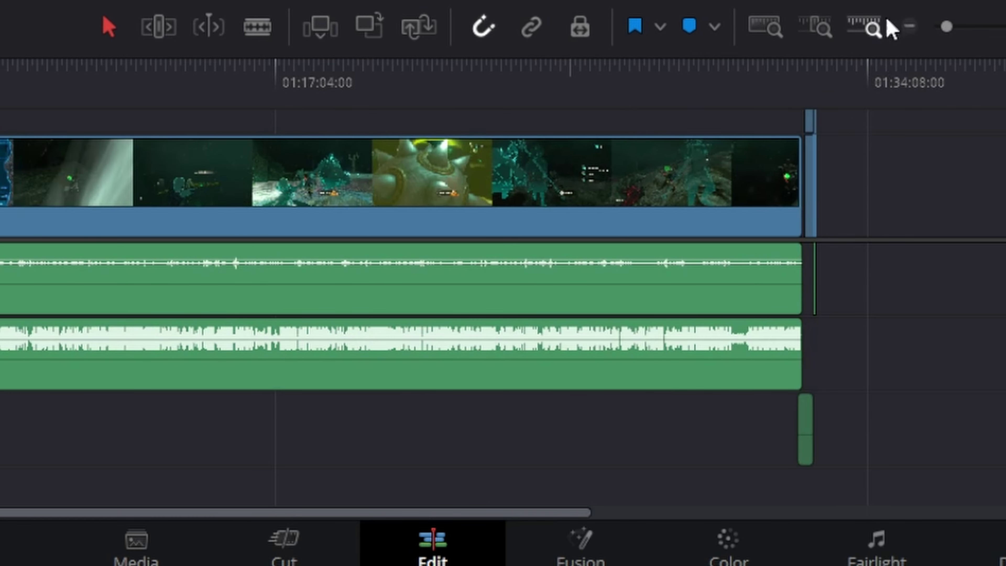
{"action": "left_click", "coordinate": [808, 93]}
{"action": "left_click", "coordinate": [995, 27]}
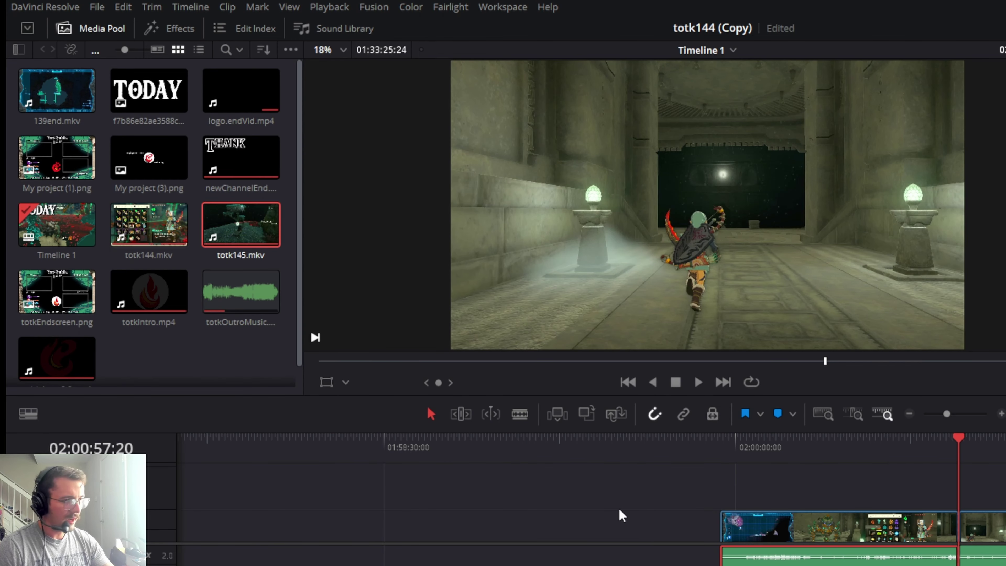
Delete the part of totk145.mkv before 02:00:57:20 and move the remaining clip to start at 01:58:58:10.
{"action": "left_click_drag", "start_coordinate": [619, 517], "coordinate": [966, 515]}
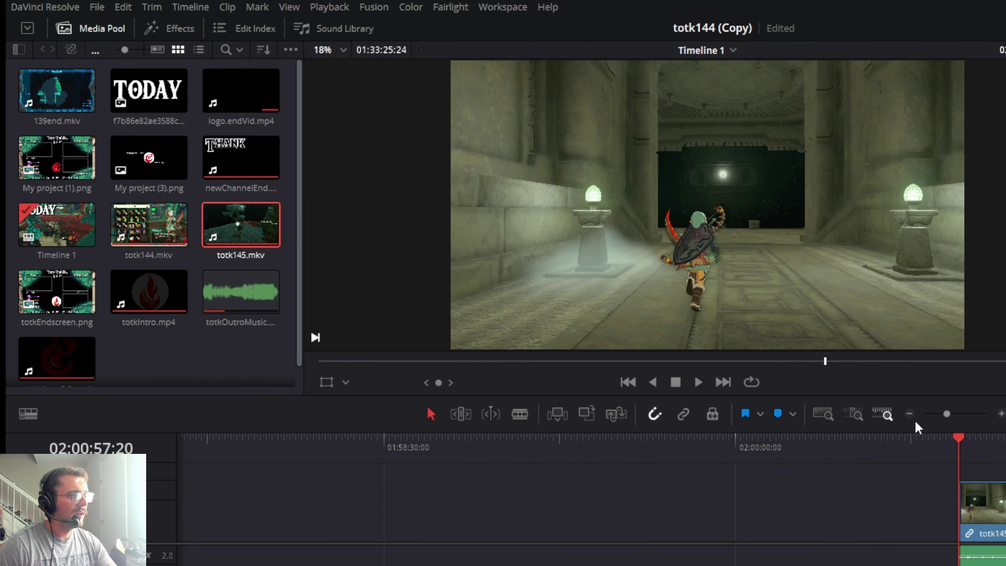
{"action": "left_click", "coordinate": [909, 413]}
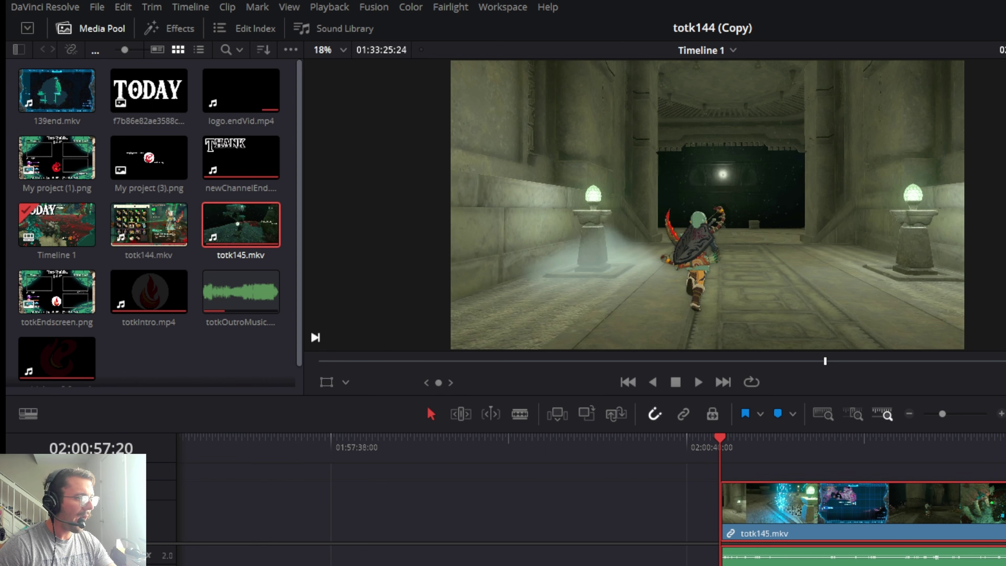
{"action": "left_click_drag", "start_coordinate": [744, 514], "coordinate": [512, 515]}
{"action": "left_click", "coordinate": [479, 442]}
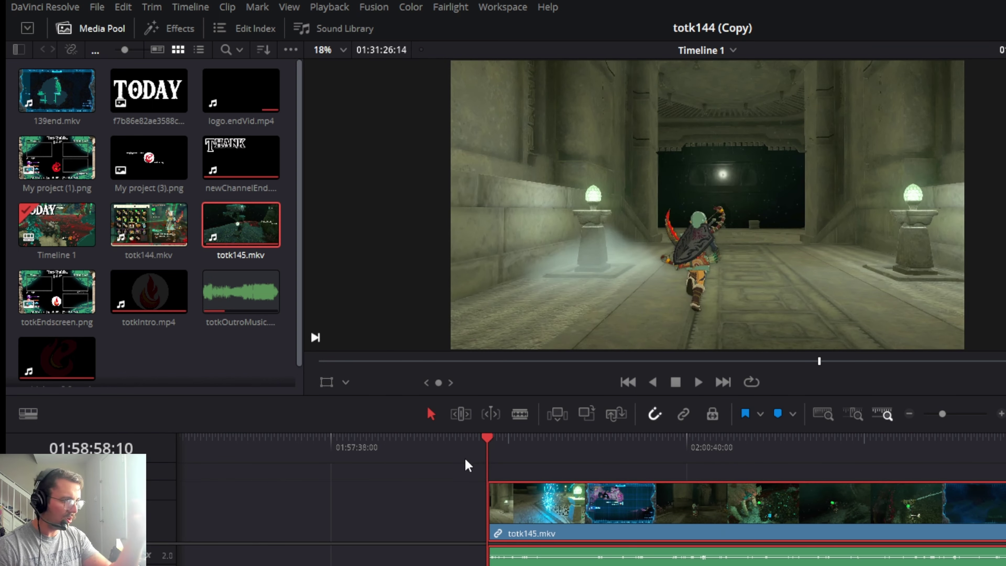
Trim the start of the totk145.mkv video and audio to about 02:00:40:00.
{"action": "left_click_drag", "start_coordinate": [443, 499], "coordinate": [684, 515]}
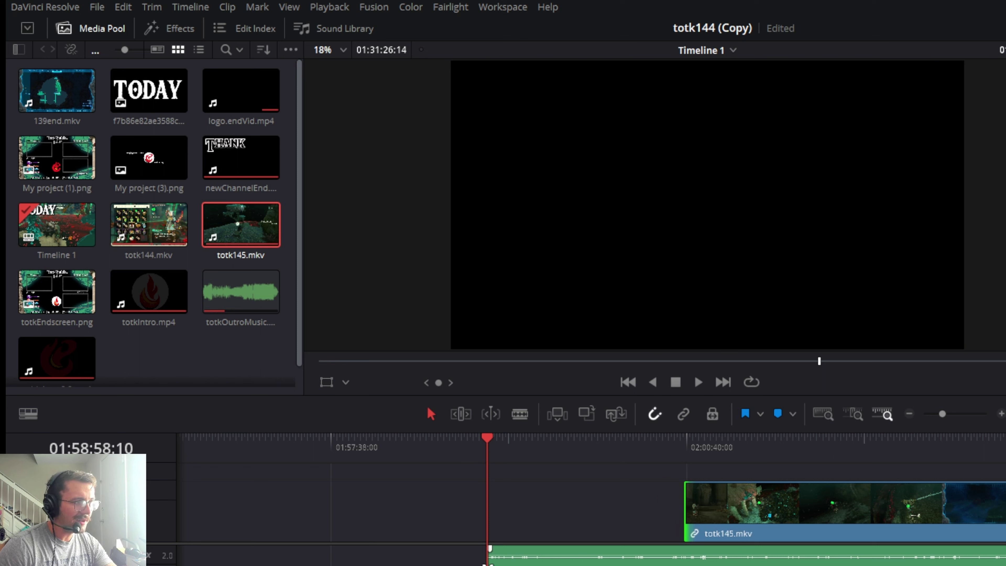
{"action": "left_click_drag", "start_coordinate": [489, 562], "coordinate": [682, 547]}
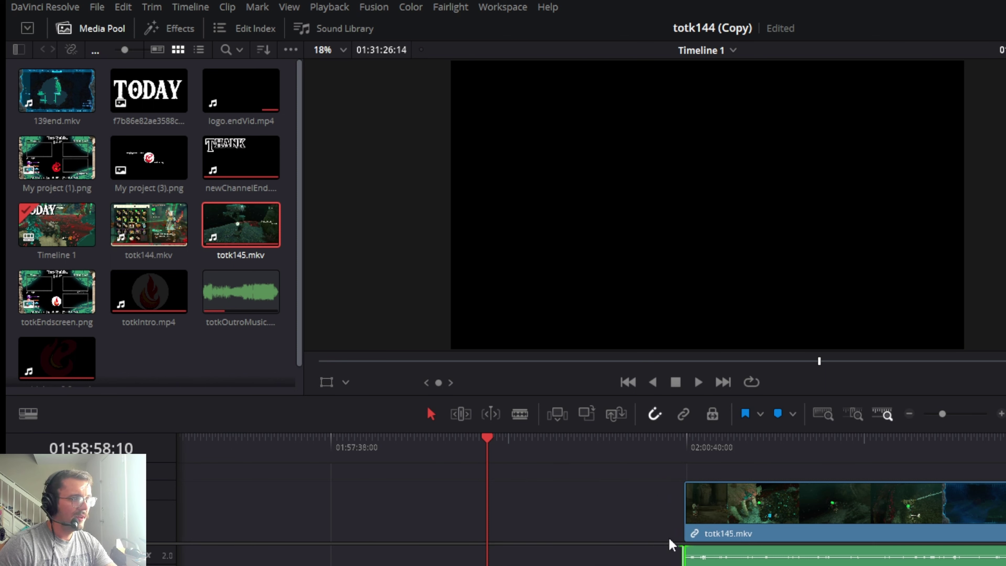
Split the last long totk144.mkv clip at 01:41:13:55 and delete the gameplay clips between the intro and the cut.
{"action": "left_click", "coordinate": [909, 414]}
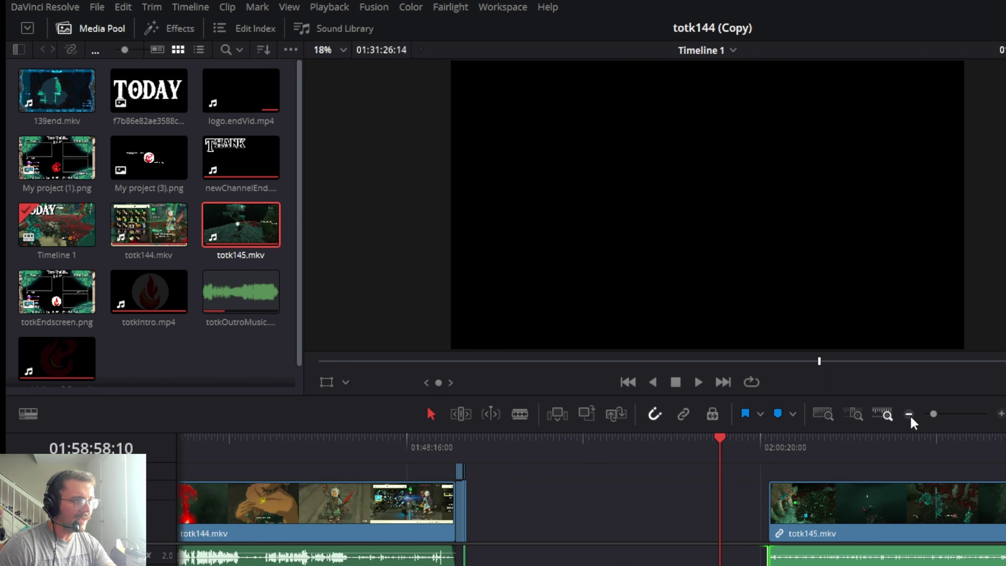
{"action": "left_click", "coordinate": [910, 415]}
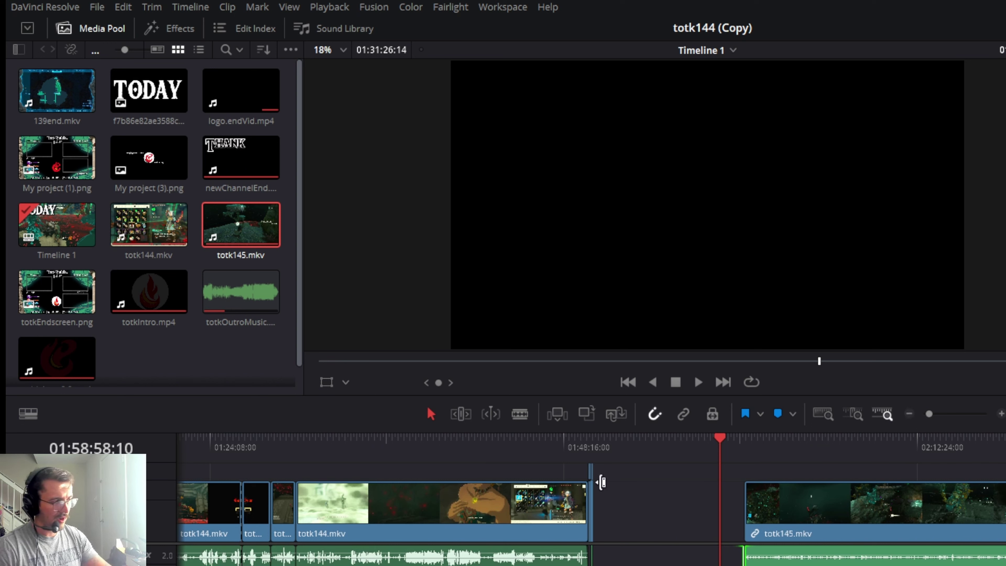
{"action": "left_click", "coordinate": [516, 441]}
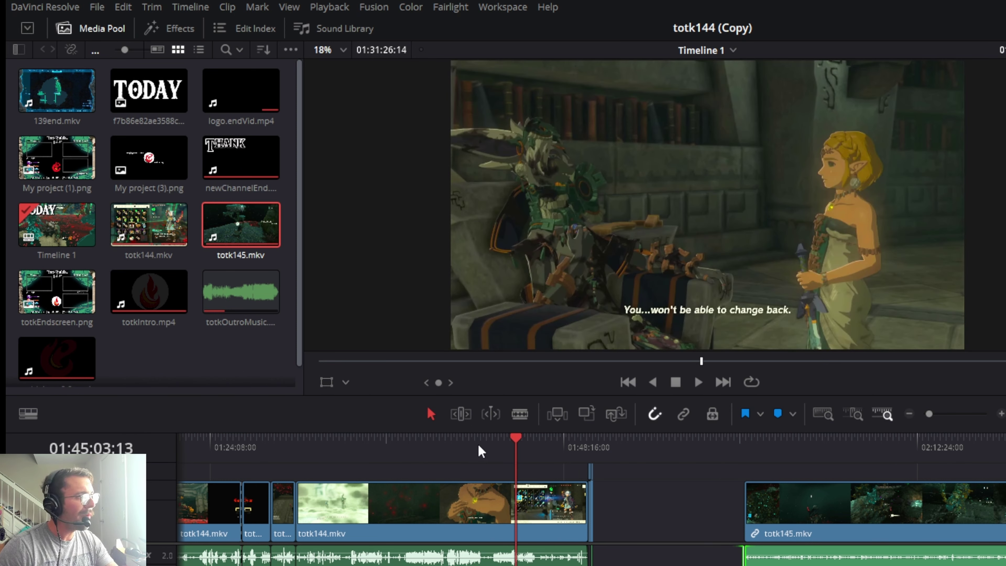
{"action": "left_click", "coordinate": [472, 443]}
{"action": "left_click", "coordinate": [452, 449]}
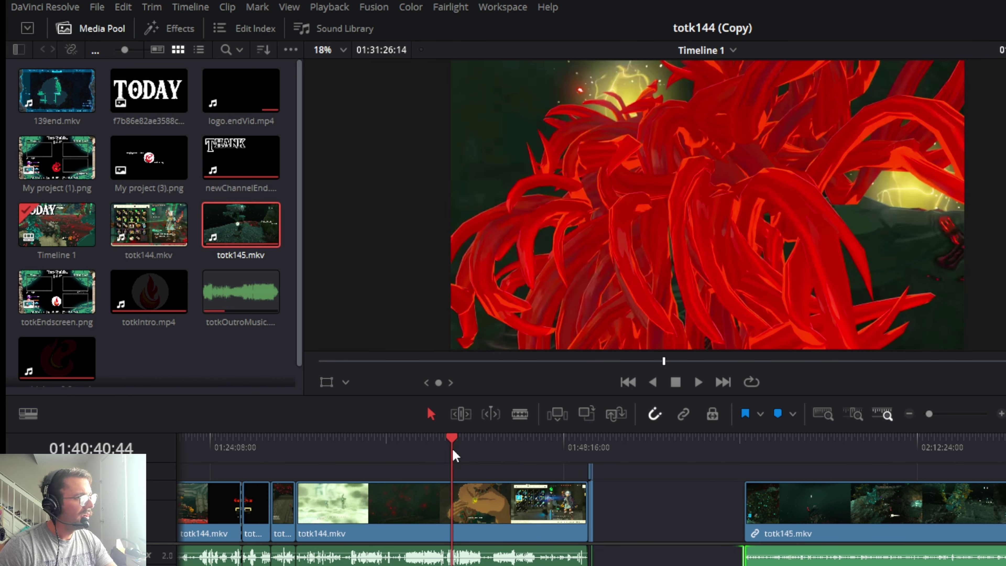
{"action": "left_click_drag", "start_coordinate": [441, 450], "coordinate": [460, 449]}
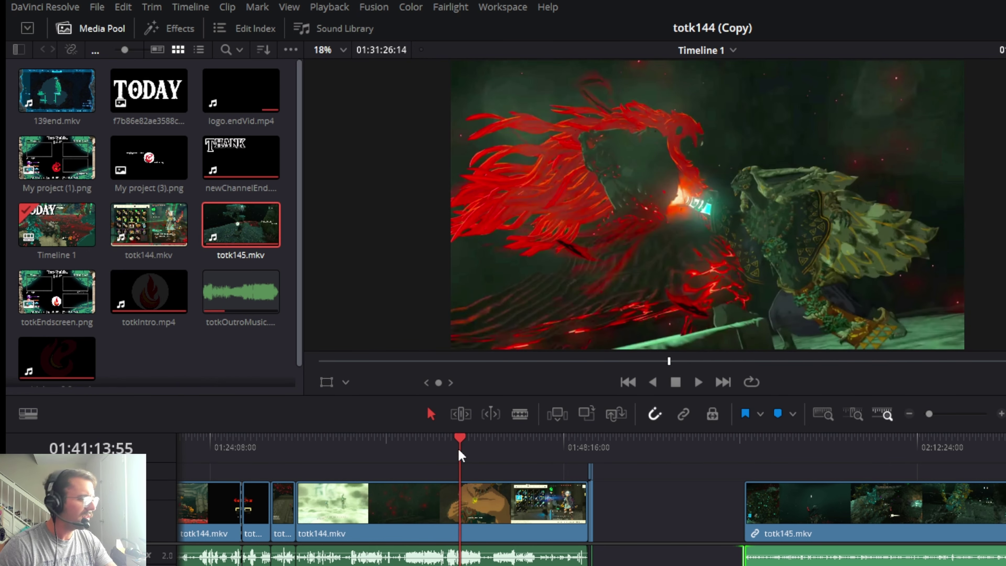
{"action": "key", "text": "ctrl+b"}
{"action": "left_click_drag", "start_coordinate": [379, 562], "coordinate": [264, 510]}
{"action": "key", "text": "Delete"}
Move the remaining totk144.mkv video and audio section back to shortly after the intro clips.
{"action": "left_click_drag", "start_coordinate": [667, 509], "coordinate": [809, 562]}
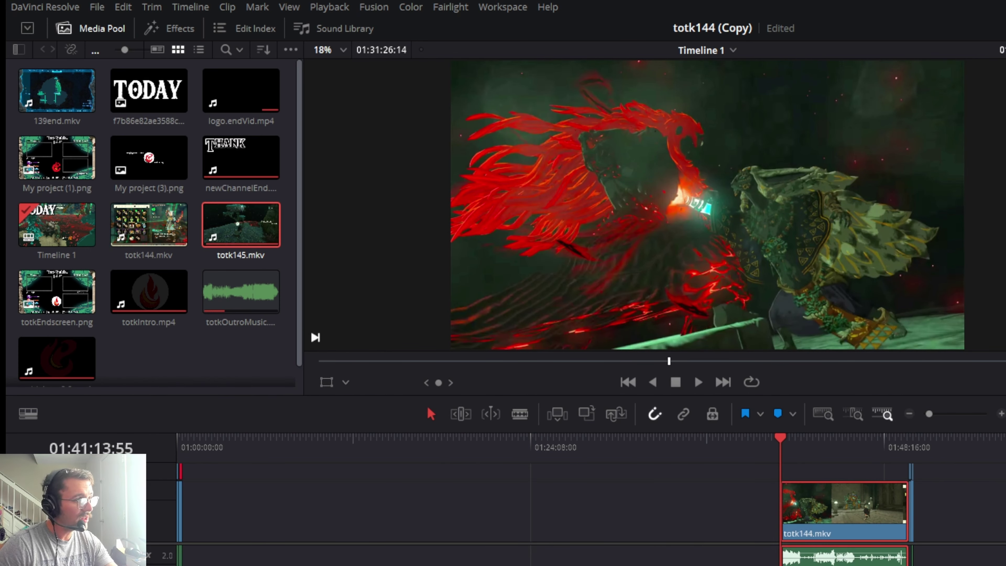
{"action": "left_click_drag", "start_coordinate": [820, 521], "coordinate": [288, 532]}
{"action": "left_click", "coordinate": [245, 452]}
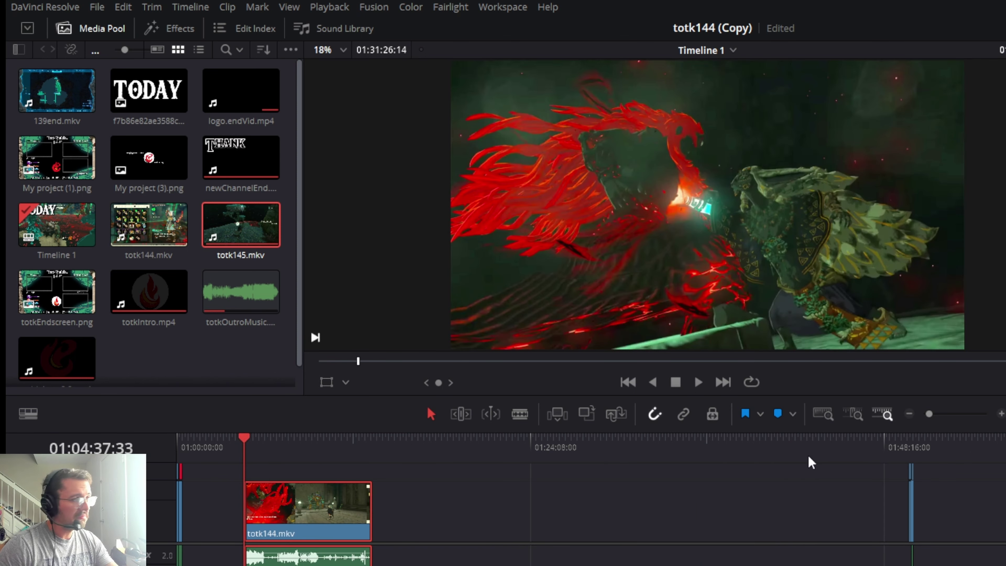
{"action": "left_click", "coordinate": [1000, 413]}
{"action": "left_click", "coordinate": [1000, 413]}
{"action": "left_click", "coordinate": [1000, 414]}
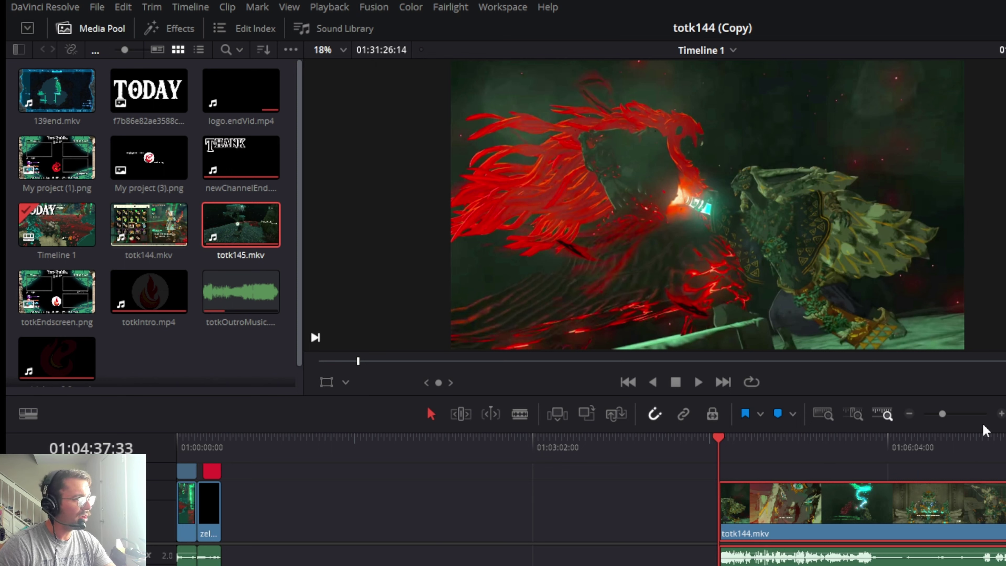
{"action": "left_click_drag", "start_coordinate": [835, 513], "coordinate": [304, 508]}
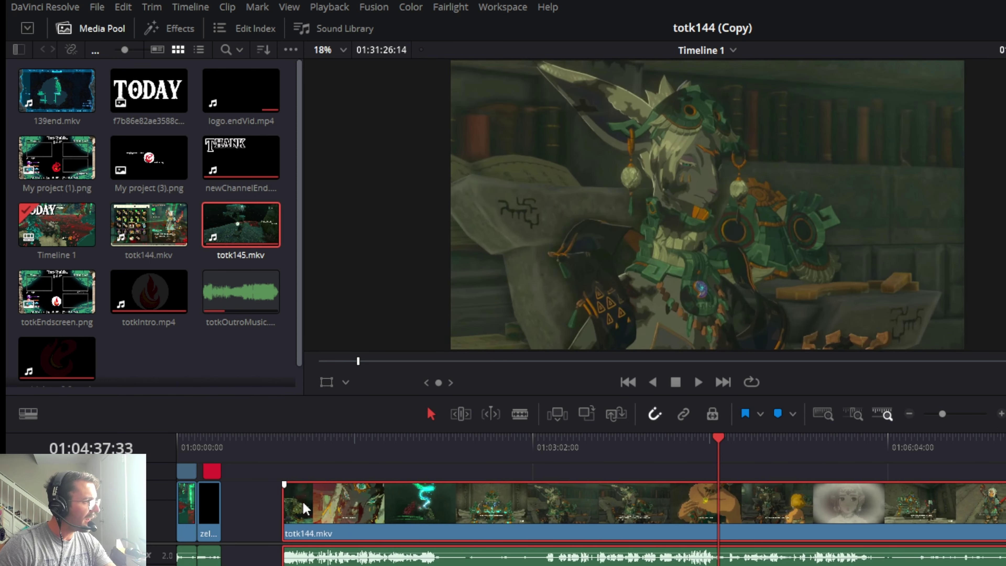
Split the totk144.mkv video and audio at 01:01:34:39 and delete everything after the cut.
{"action": "scroll", "coordinate": [186, 470], "scroll_direction": "up", "scroll_amount": 1}
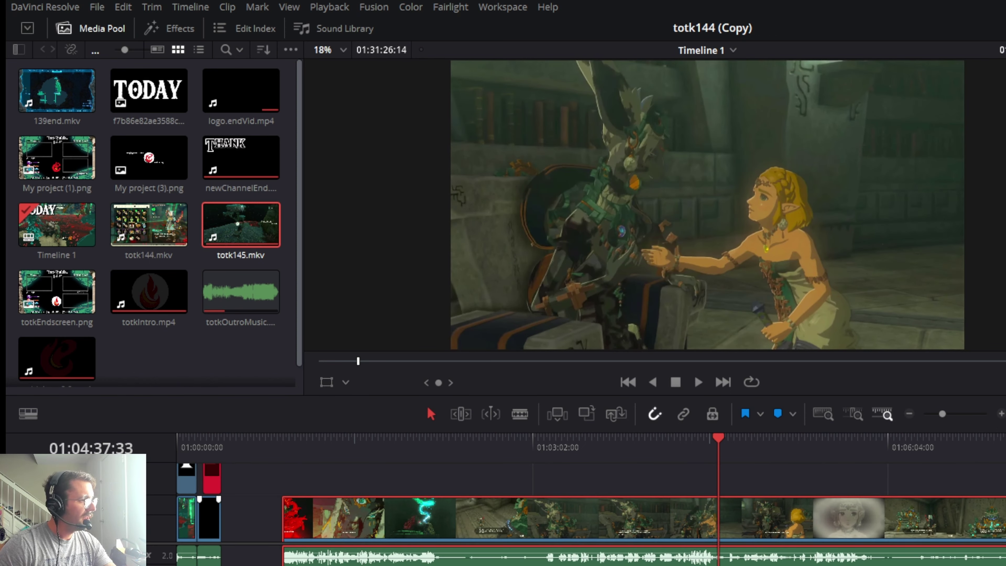
{"action": "left_click", "coordinate": [361, 439]}
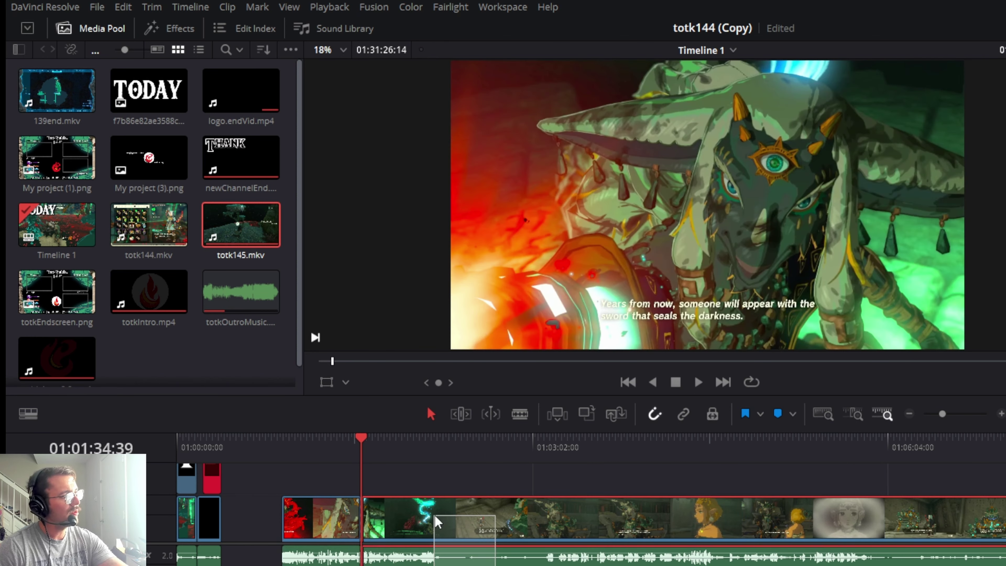
{"action": "key", "text": "Delete"}
Remove the leftover totk144.mkv section's audio and move its video onto the track above the Zelda intro, starting at about 01:00:13.
{"action": "left_click_drag", "start_coordinate": [332, 538], "coordinate": [293, 491]}
{"action": "left_click", "coordinate": [294, 519]}
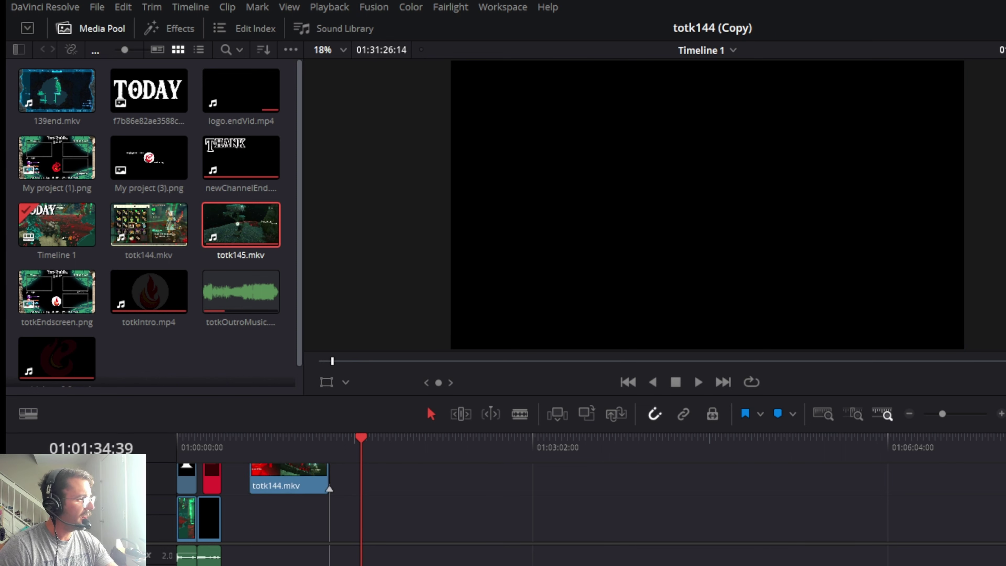
{"action": "left_click", "coordinate": [285, 485]}
{"action": "left_click", "coordinate": [247, 444]}
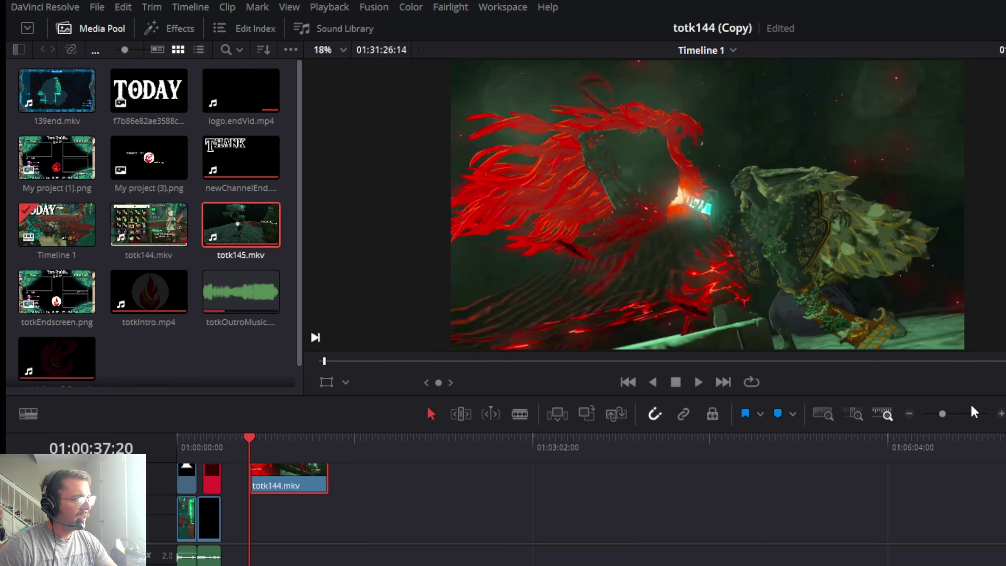
{"action": "left_click", "coordinate": [1001, 414]}
{"action": "left_click", "coordinate": [1001, 414]}
{"action": "left_click_drag", "start_coordinate": [910, 483], "coordinate": [538, 491]}
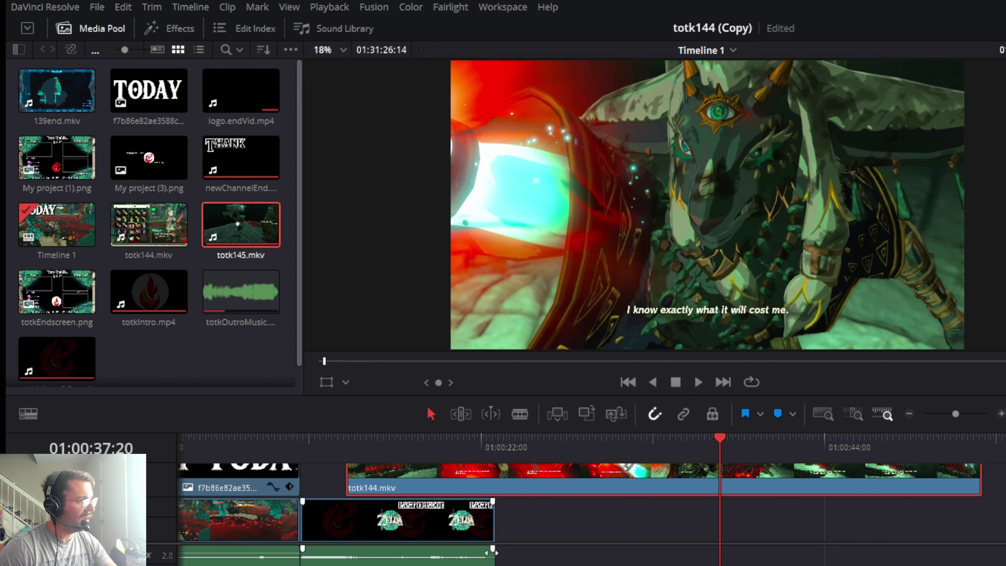
Split the upper totk144.mkv clip at the intro's end, 01:00:22:57, and delete the part after it.
{"action": "left_click", "coordinate": [494, 446]}
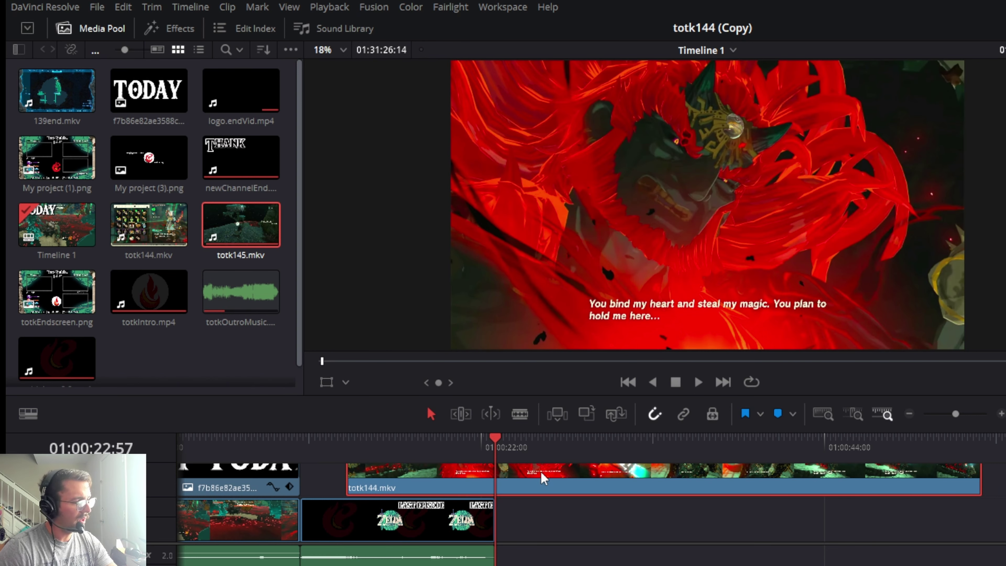
{"action": "key", "text": "ctrl+b"}
{"action": "left_click", "coordinate": [747, 478]}
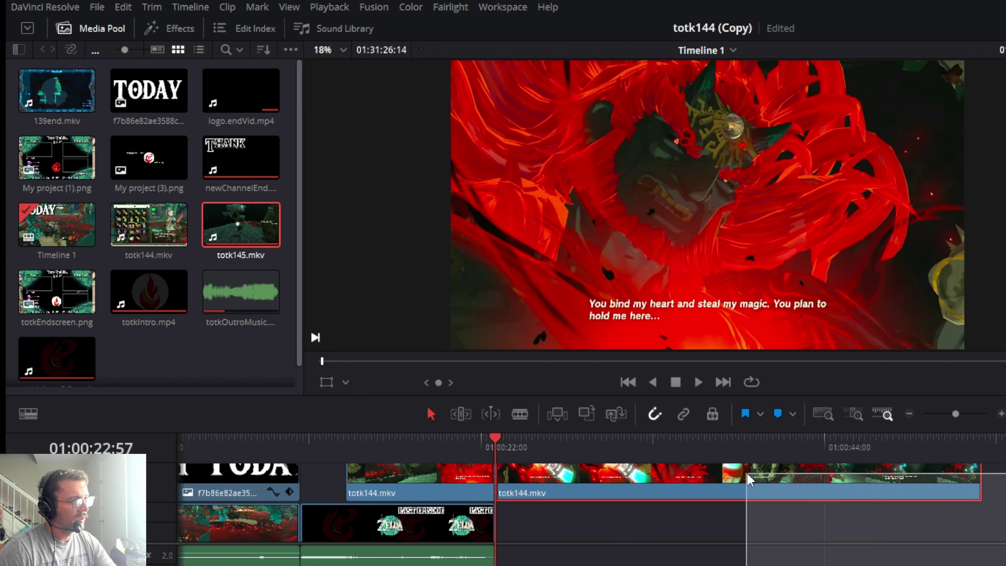
{"action": "key", "text": "Delete"}
Scale down the upper totk144.mkv clip, place it below the LAST EPISODE title with softened edges, and save the project.
{"action": "left_click", "coordinate": [415, 449]}
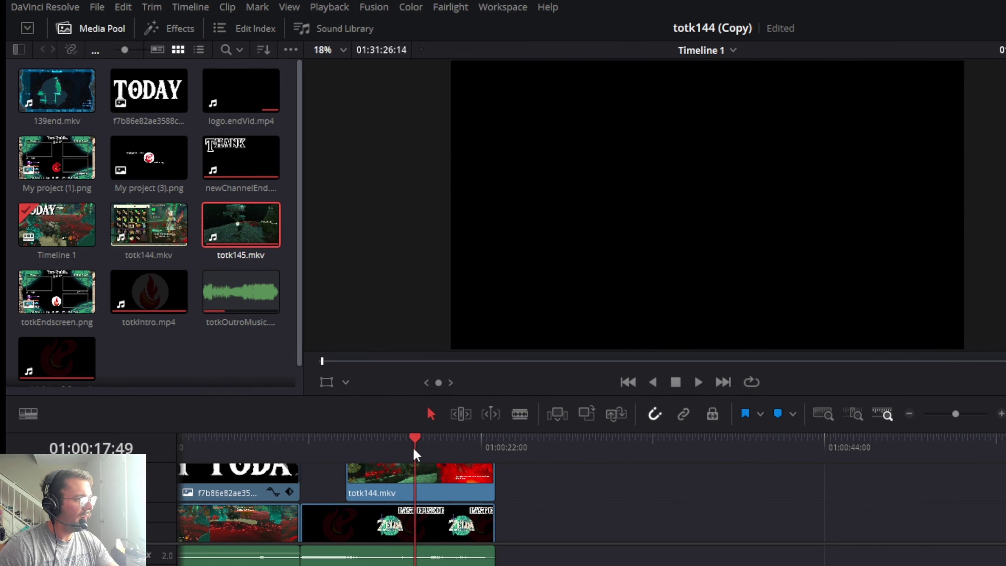
{"action": "left_click", "coordinate": [332, 447]}
{"action": "left_click", "coordinate": [327, 441]}
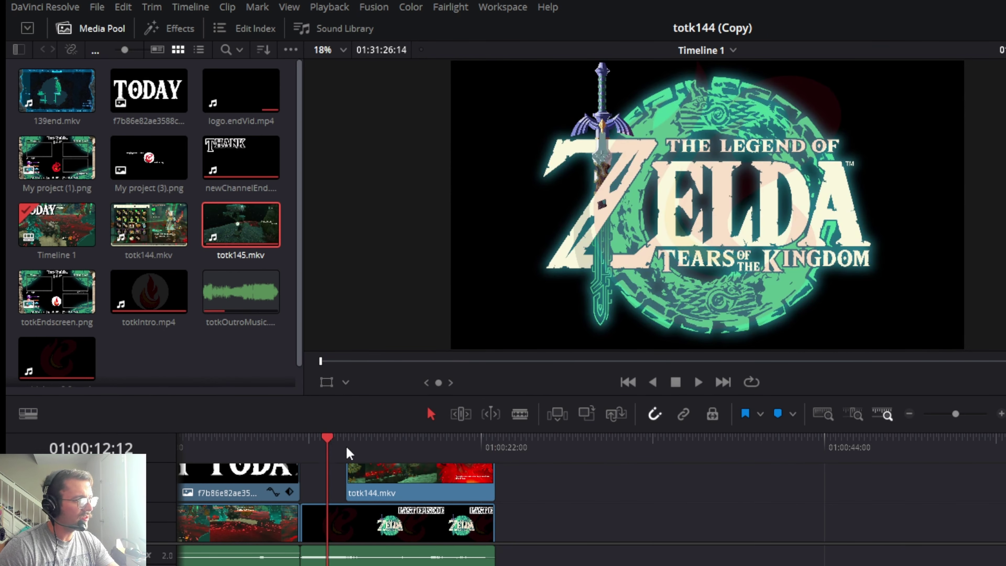
{"action": "key", "text": "space"}
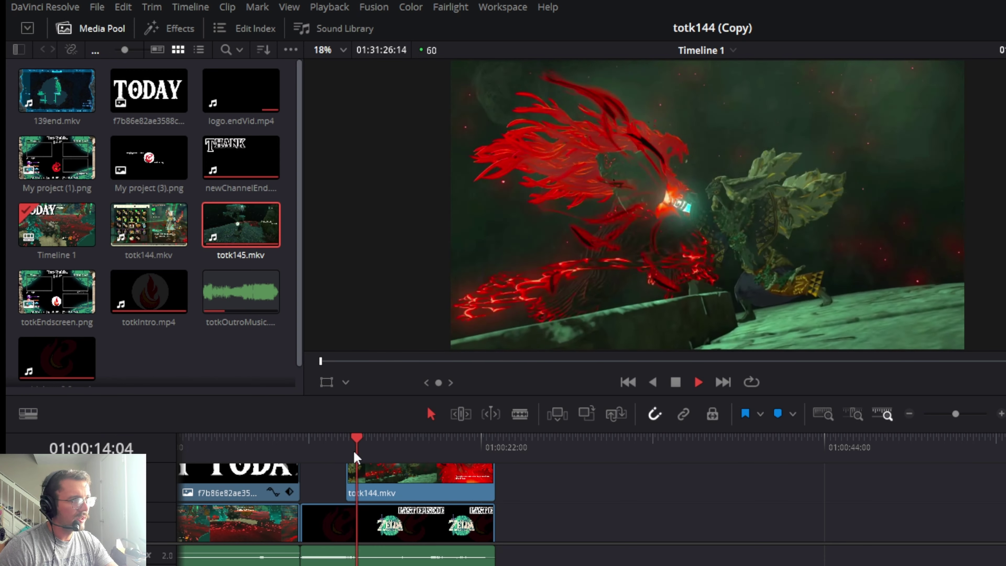
{"action": "key", "text": "space"}
{"action": "scroll", "coordinate": [392, 481], "scroll_direction": "up", "scroll_amount": 1}
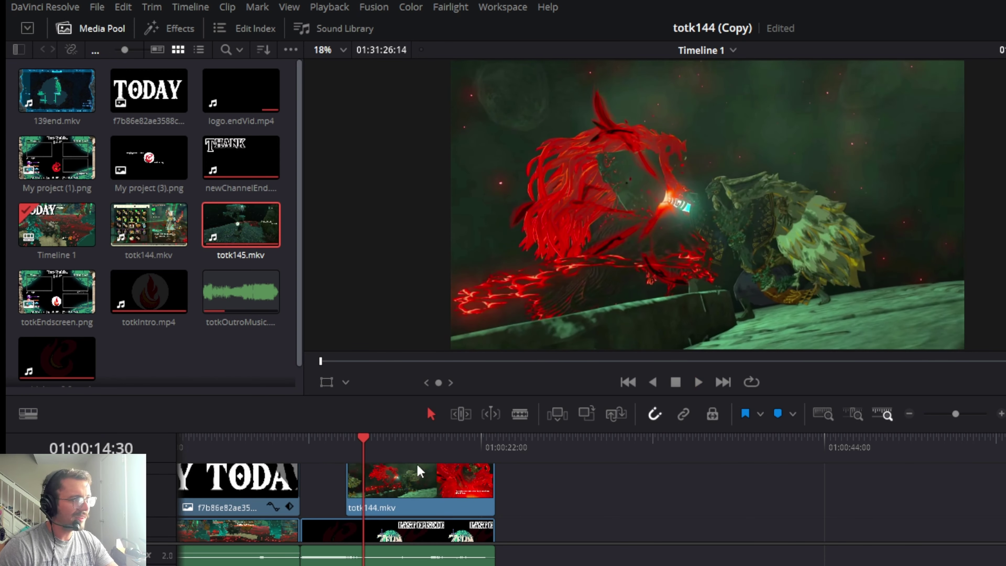
{"action": "left_click", "coordinate": [408, 444]}
{"action": "left_click", "coordinate": [426, 480]}
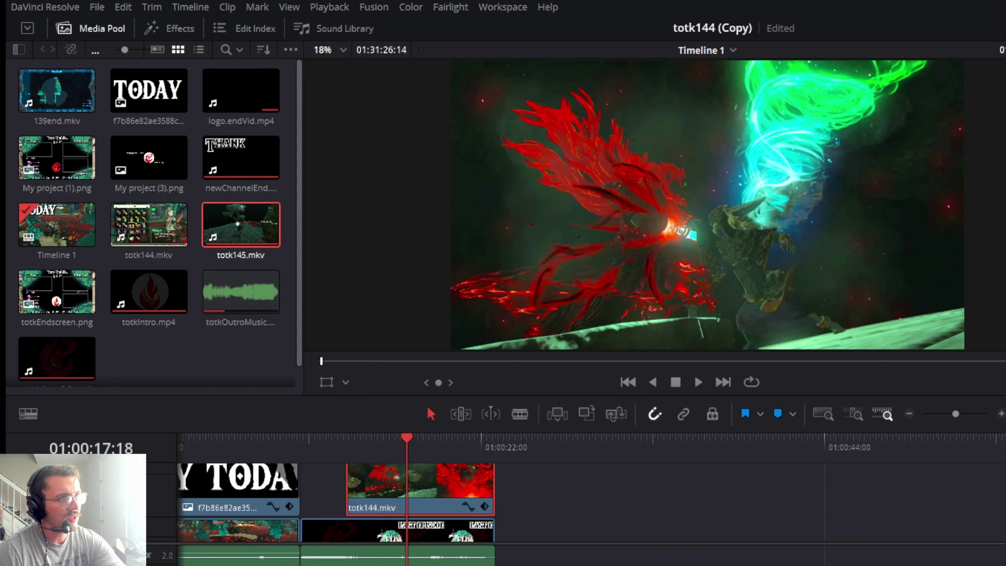
{"action": "key", "text": "ctrl+s"}
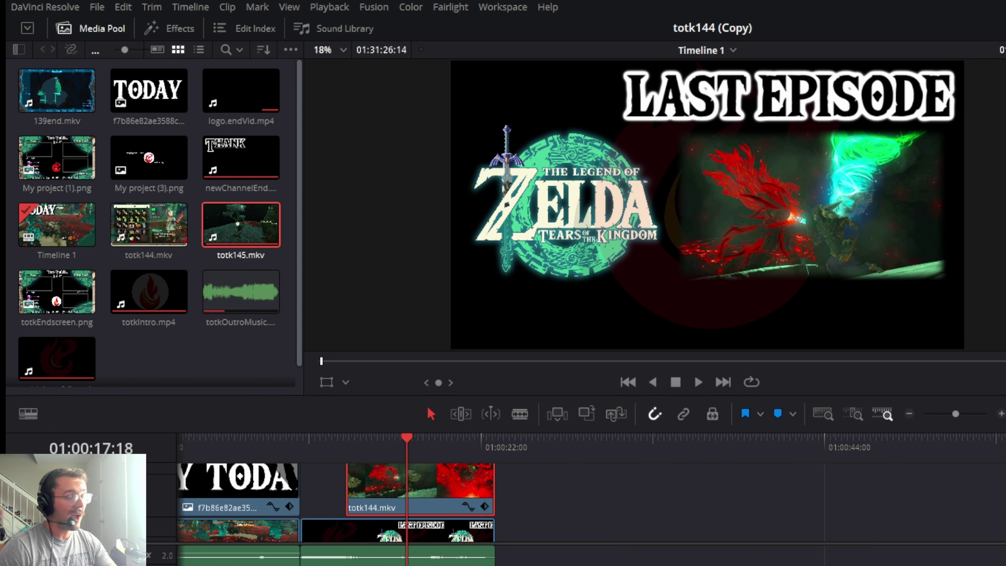
Add a short fade-in and fade-out to the LAST EPISODE totk144.mkv clip and save the project.
{"action": "scroll", "coordinate": [423, 555], "scroll_direction": "up", "scroll_amount": 2}
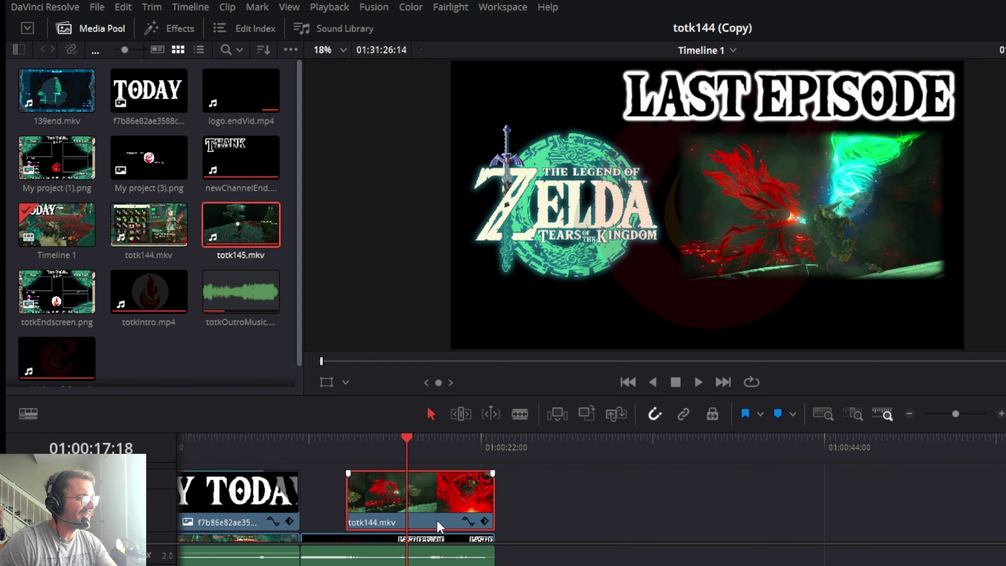
{"action": "left_click_drag", "start_coordinate": [498, 475], "coordinate": [474, 475]}
{"action": "left_click_drag", "start_coordinate": [348, 473], "coordinate": [354, 471]}
{"action": "left_click", "coordinate": [346, 442]}
{"action": "key", "text": "space"}
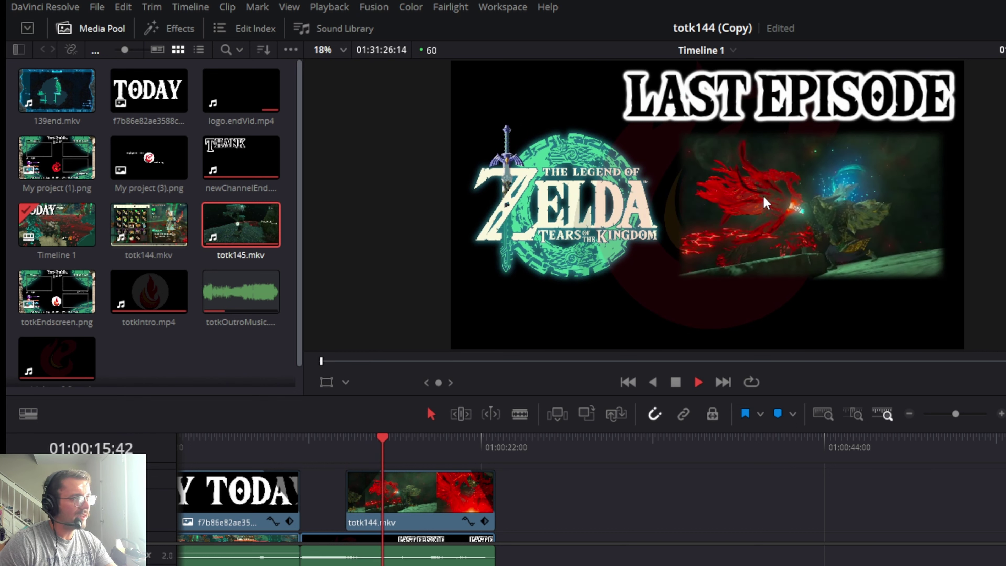
{"action": "key", "text": "space"}
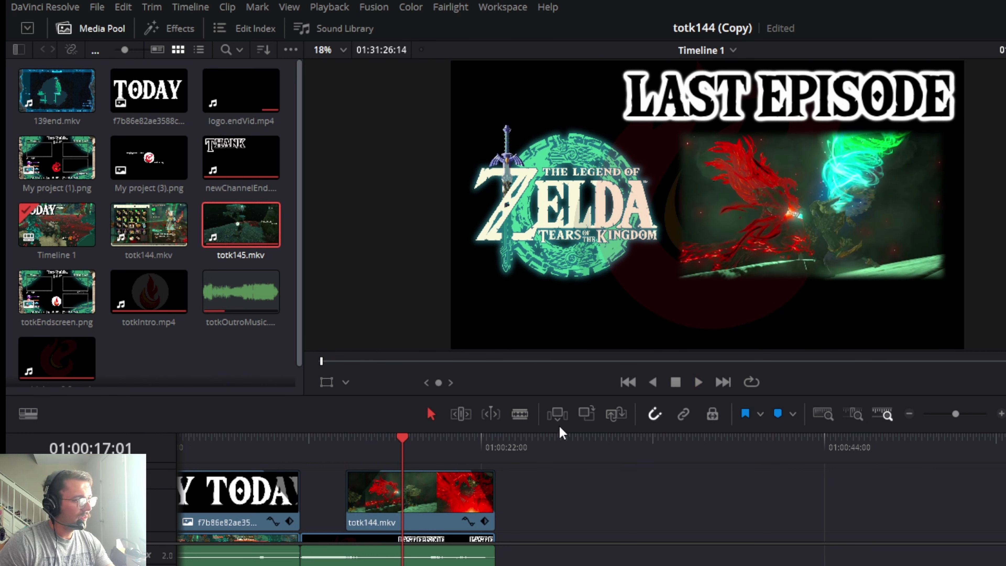
{"action": "key", "text": "ctrl+s"}
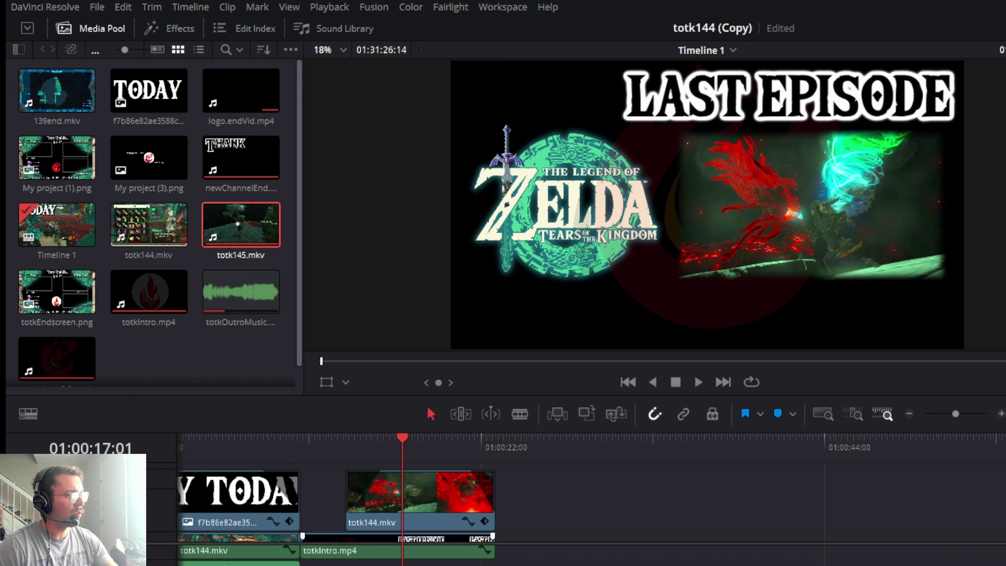
{"action": "key", "text": "ctrl+s"}
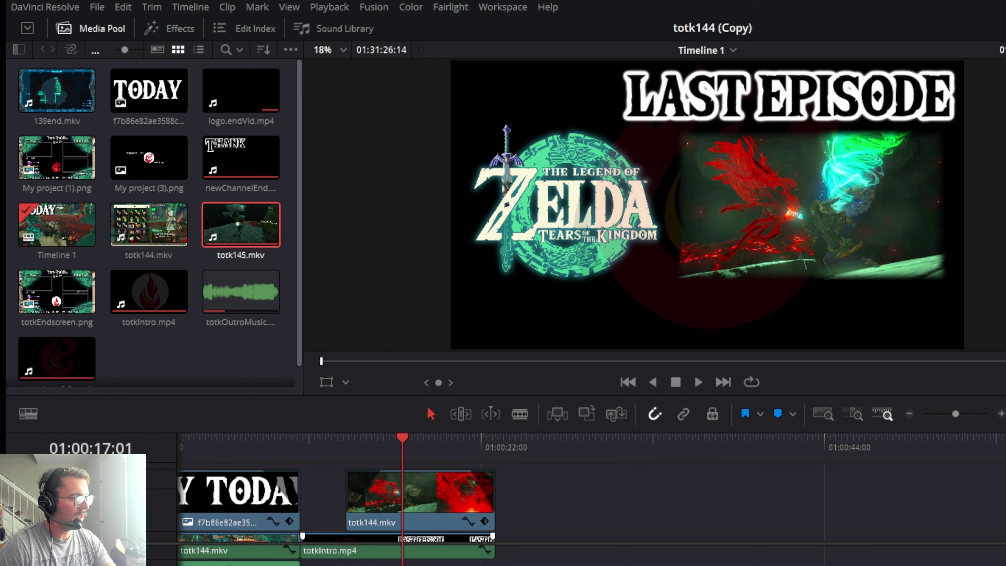
Cut all the outro clips near 01:50:00 out of the timeline.
{"action": "left_click", "coordinate": [909, 413]}
{"action": "left_click", "coordinate": [909, 414]}
{"action": "left_click", "coordinate": [910, 413]}
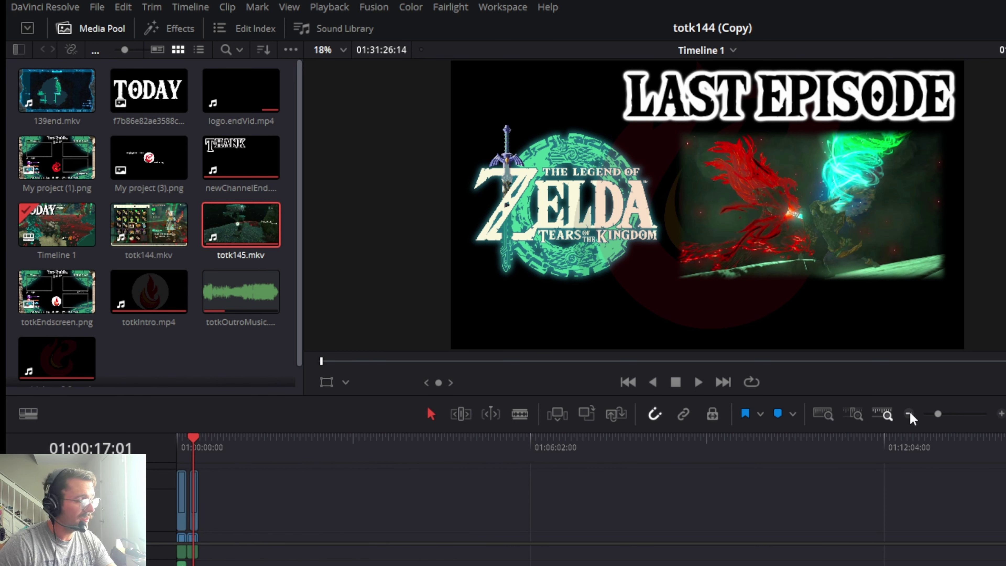
{"action": "left_click", "coordinate": [909, 413]}
{"action": "left_click", "coordinate": [909, 414]}
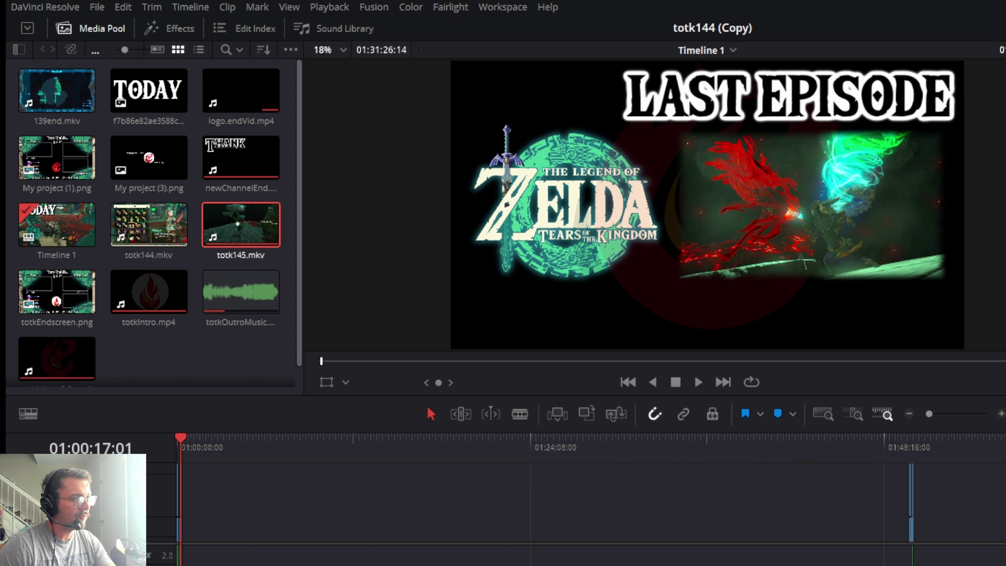
{"action": "left_click_drag", "start_coordinate": [857, 481], "coordinate": [945, 565]}
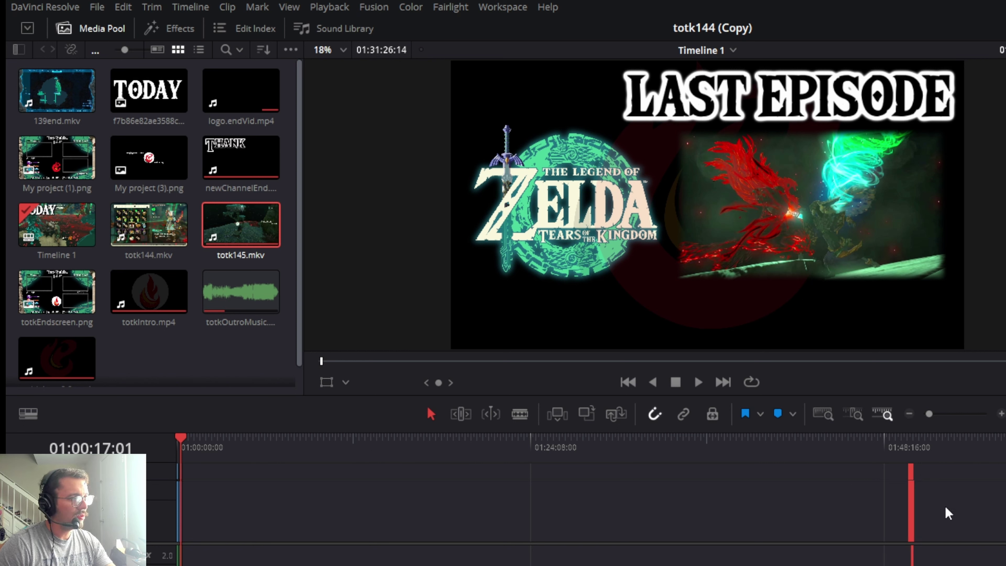
{"action": "key", "text": "Delete"}
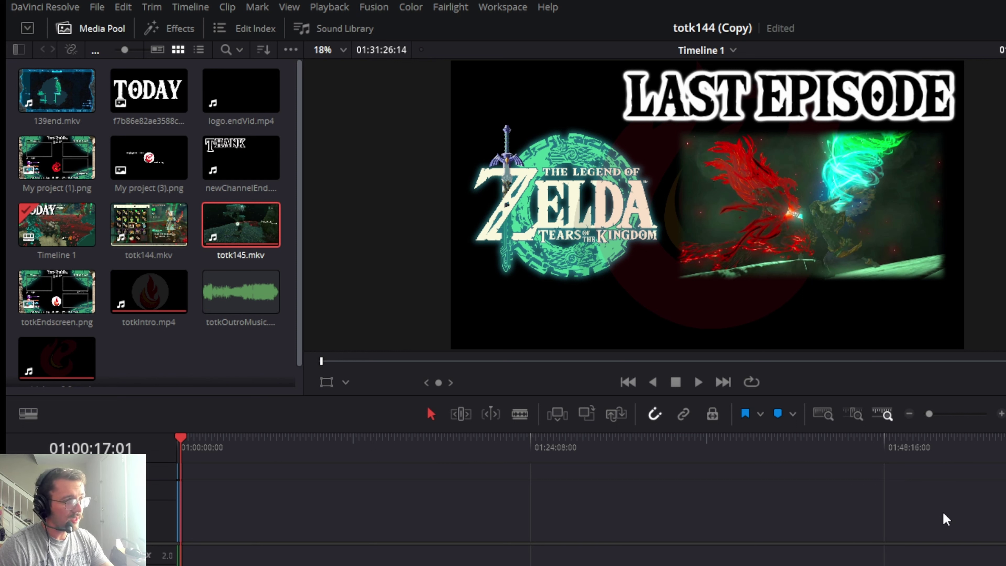
Move the totk145.mkv clip to about 01:02:00 and paste the outro clips after it, ending at 01:36:53:09.
{"action": "key", "text": "ctrl+z"}
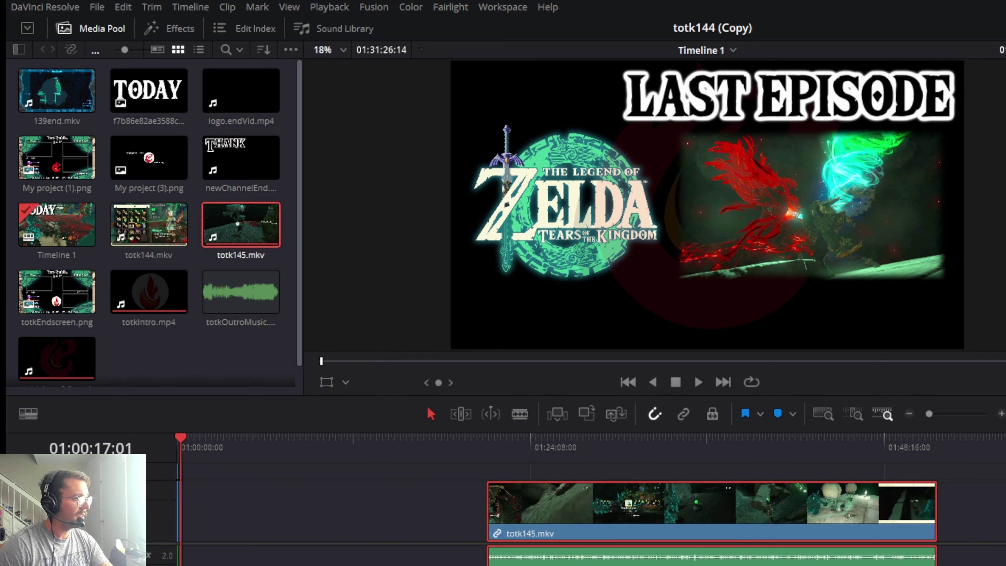
{"action": "left_click_drag", "start_coordinate": [713, 511], "coordinate": [433, 511]}
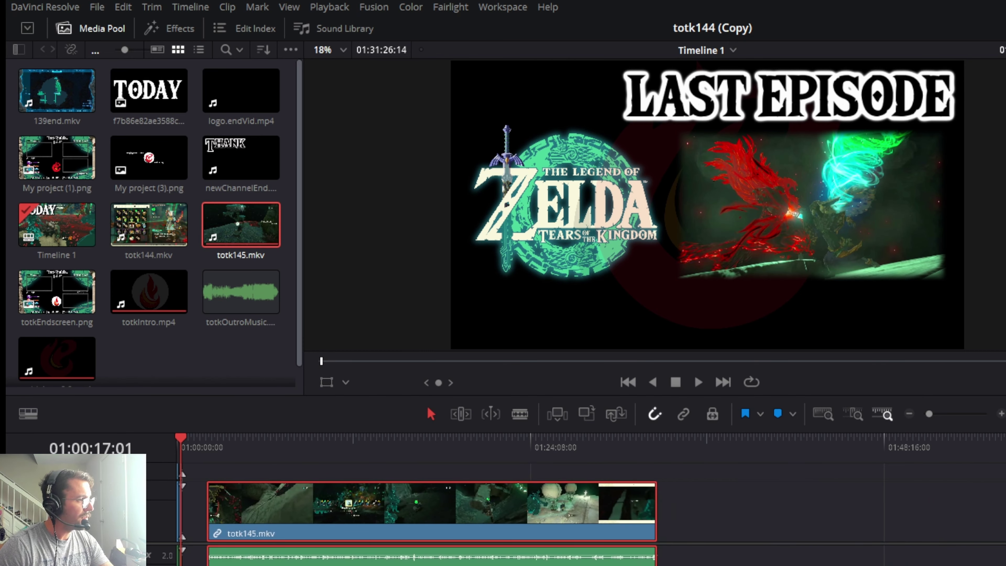
{"action": "left_click_drag", "start_coordinate": [347, 503], "coordinate": [347, 503]}
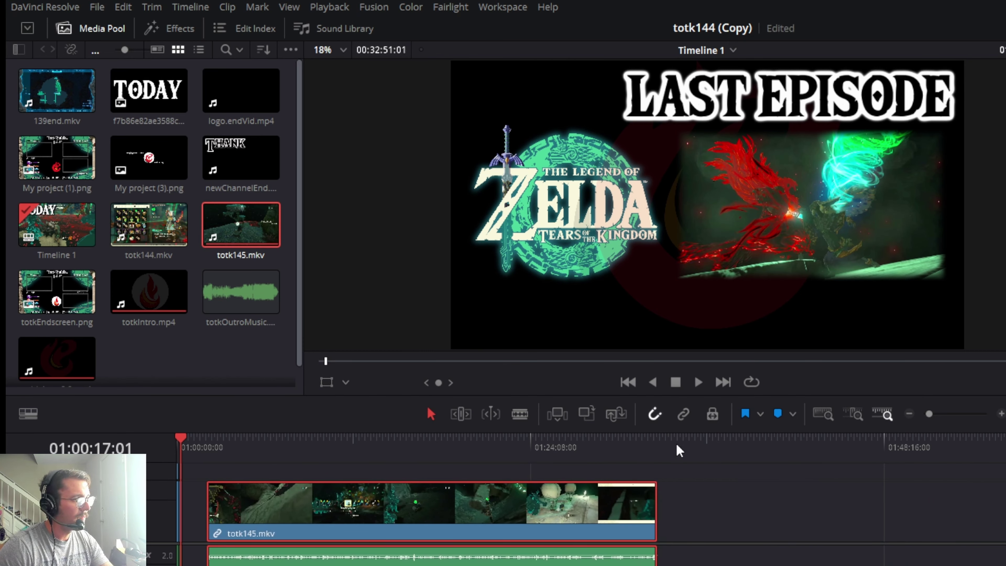
{"action": "left_click_drag", "start_coordinate": [676, 445], "coordinate": [712, 441]}
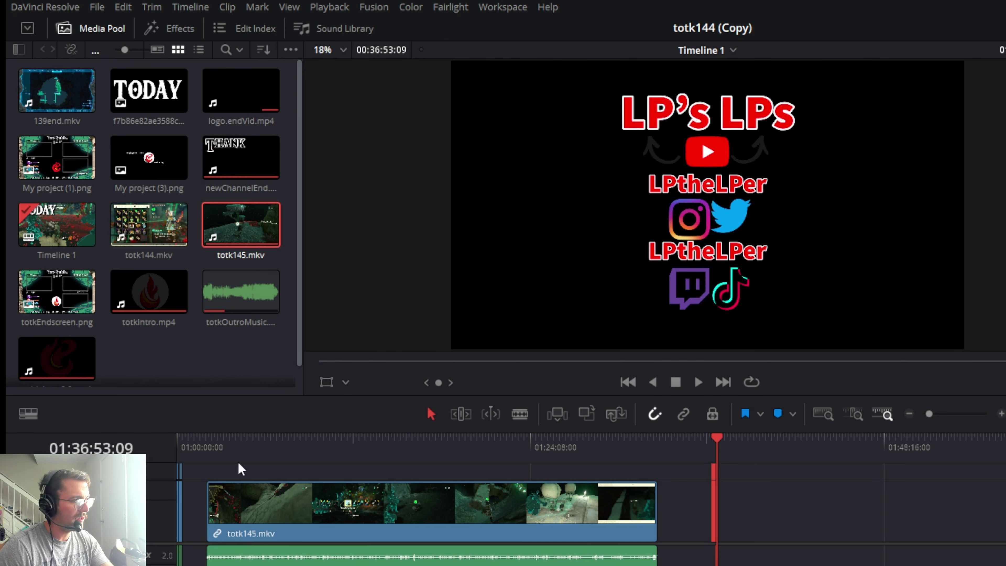
Play back the intro from about 01:00:10 to check how the LAST EPISODE clip fades in.
{"action": "left_click_drag", "start_coordinate": [414, 441], "coordinate": [182, 442]}
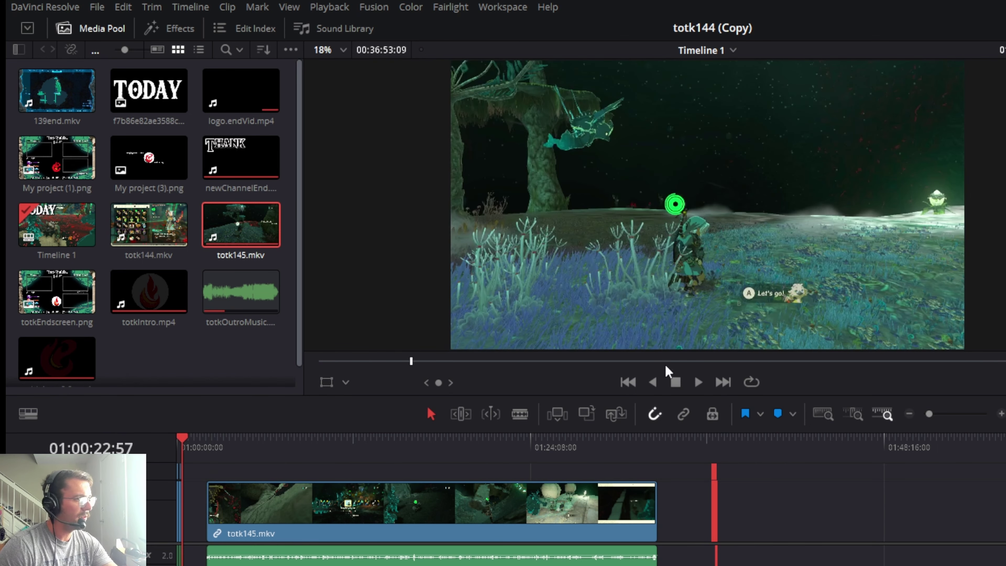
{"action": "scroll", "coordinate": [892, 463], "scroll_direction": "up", "scroll_amount": 5}
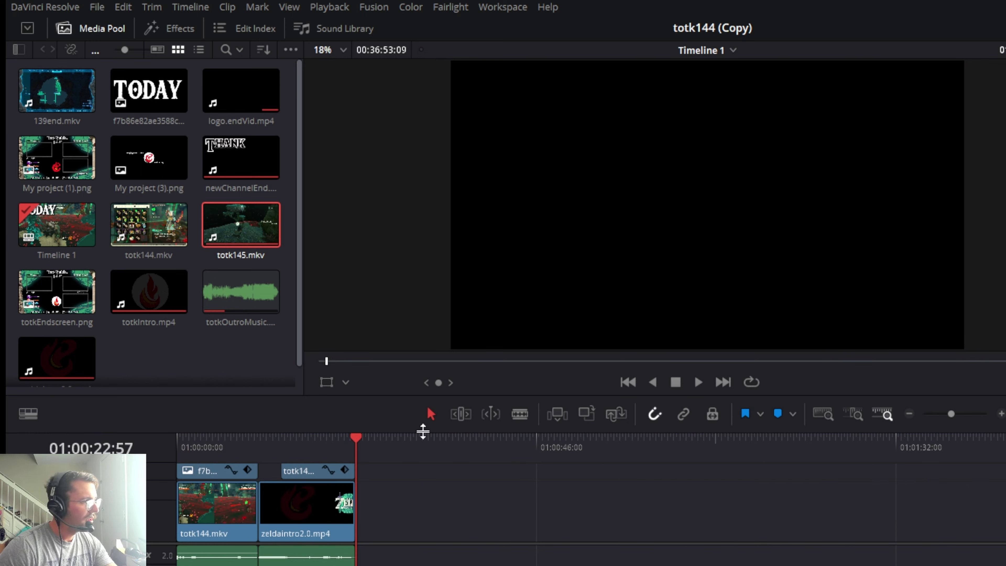
{"action": "left_click", "coordinate": [261, 442]}
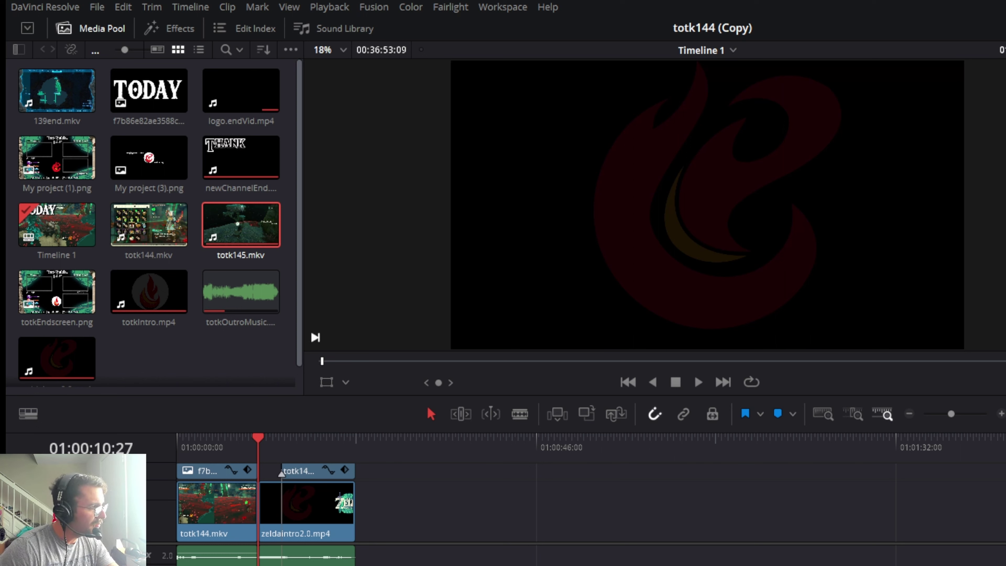
{"action": "left_click", "coordinate": [654, 413]}
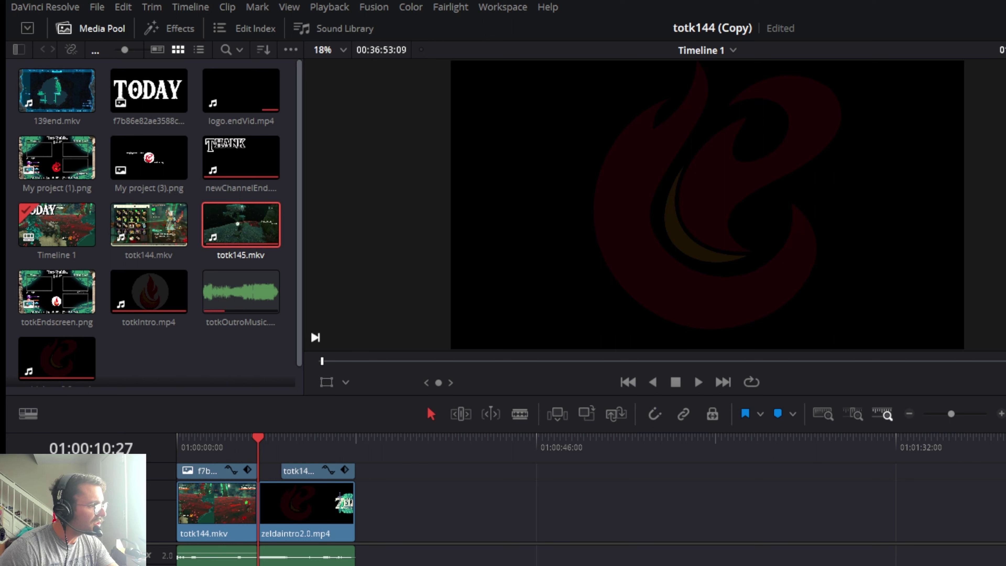
{"action": "key", "text": "space"}
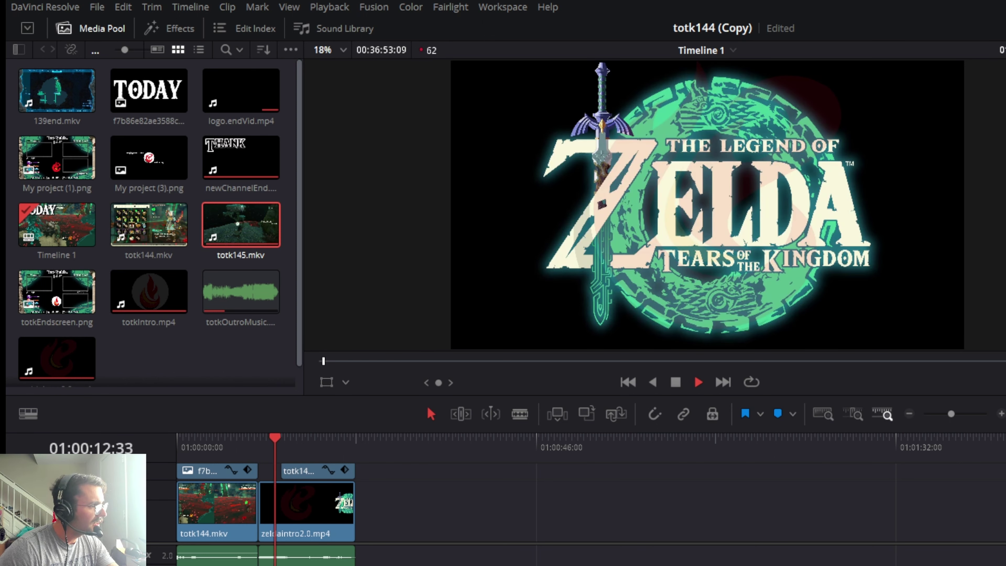
{"action": "key", "text": "space"}
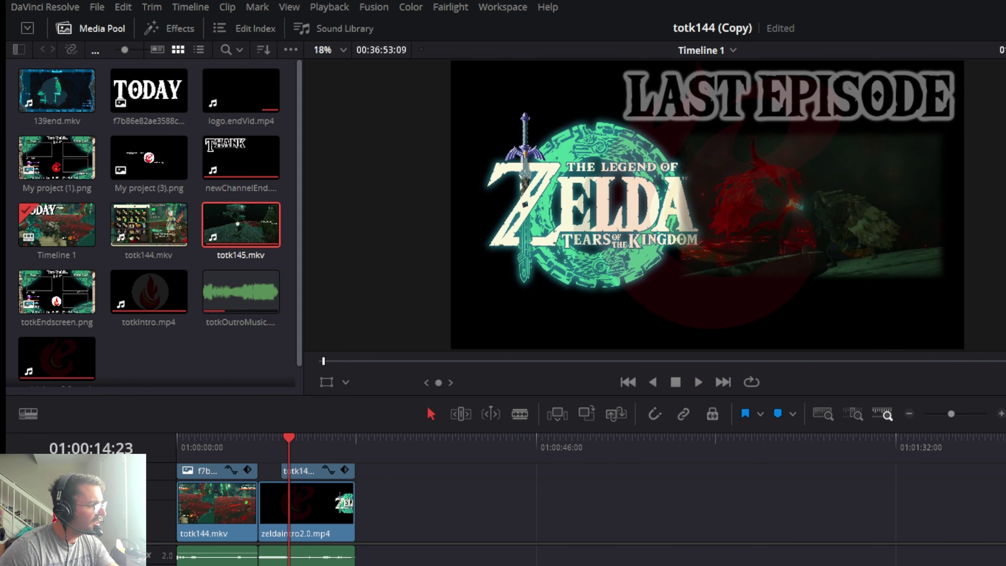
{"action": "left_click_drag", "start_coordinate": [278, 440], "coordinate": [252, 440]}
{"action": "key", "text": "space"}
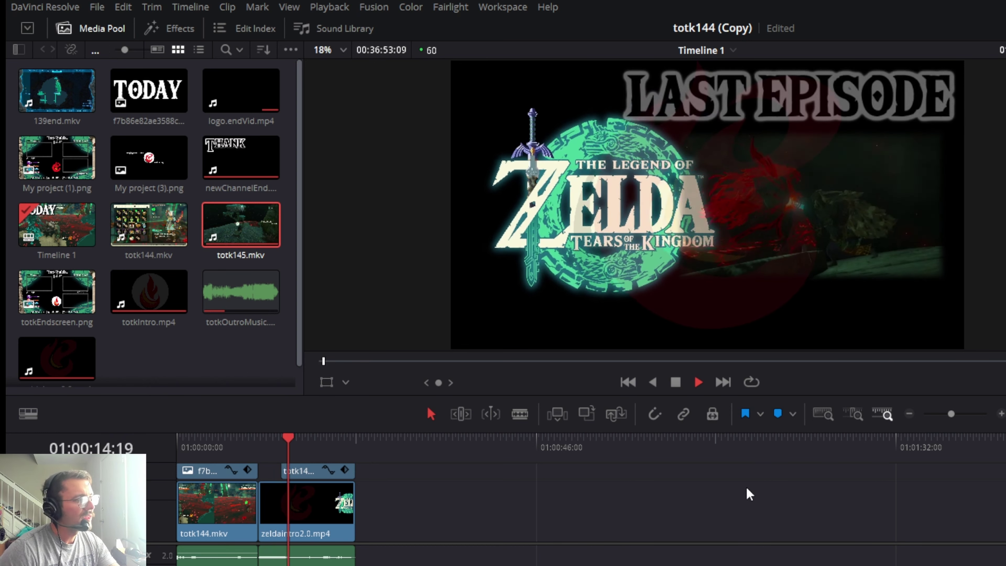
{"action": "key", "text": "space"}
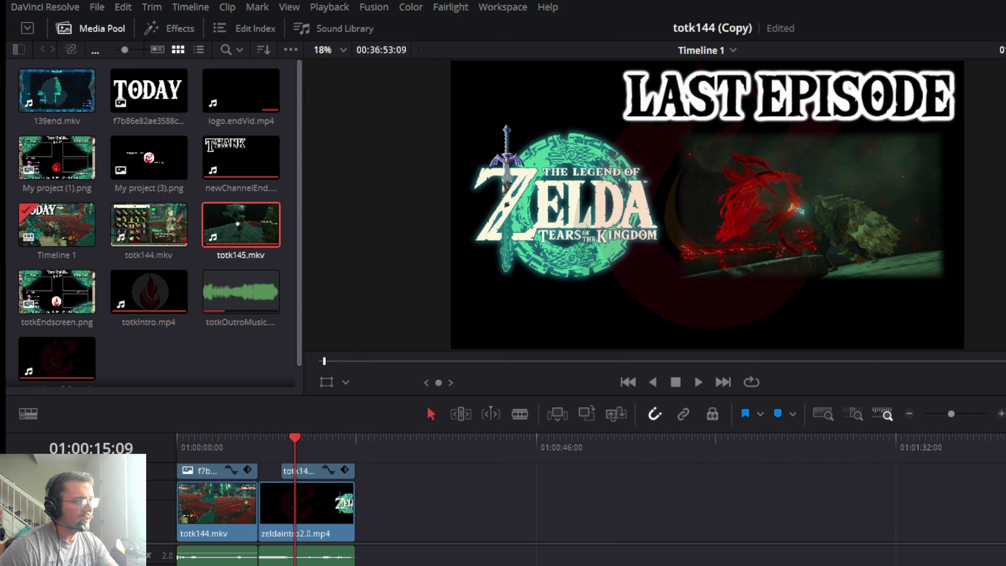
Place the totk145.mkv video and audio directly after the intro, starting at 01:00:22:57.
{"action": "left_click_drag", "start_coordinate": [240, 225], "coordinate": [357, 513]}
{"action": "left_click", "coordinate": [474, 436]}
{"action": "left_click", "coordinate": [654, 413]}
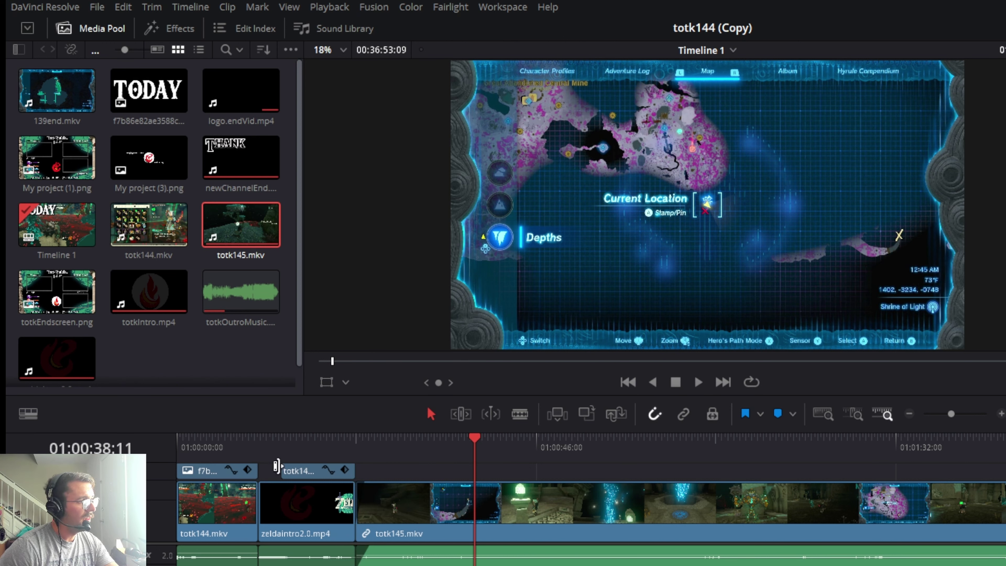
Play back the transition from the intro into the totk145.mkv gameplay, from about 01:00:10 to 01:00:27.
{"action": "left_click", "coordinate": [260, 447]}
{"action": "key", "text": "space"}
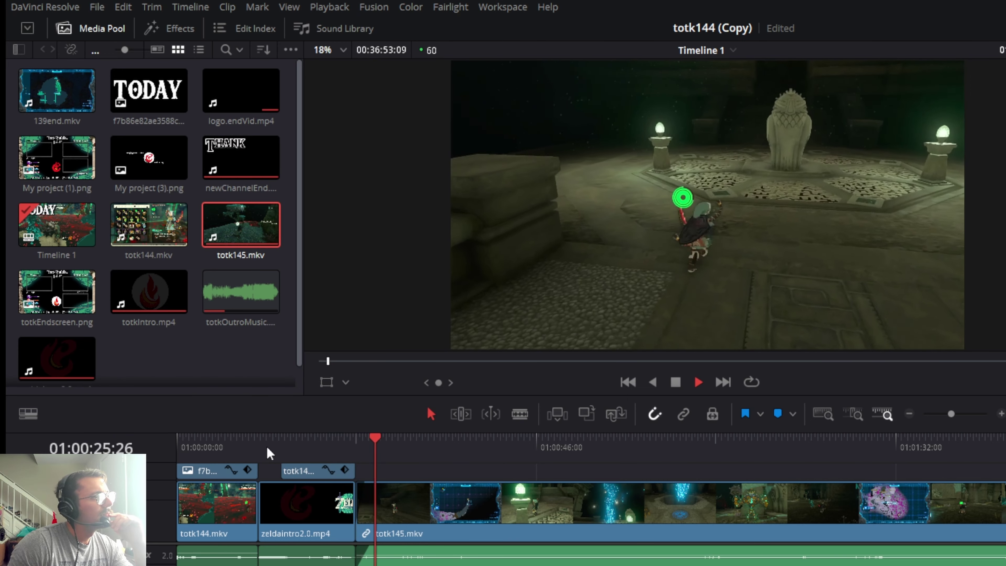
{"action": "key", "text": "space"}
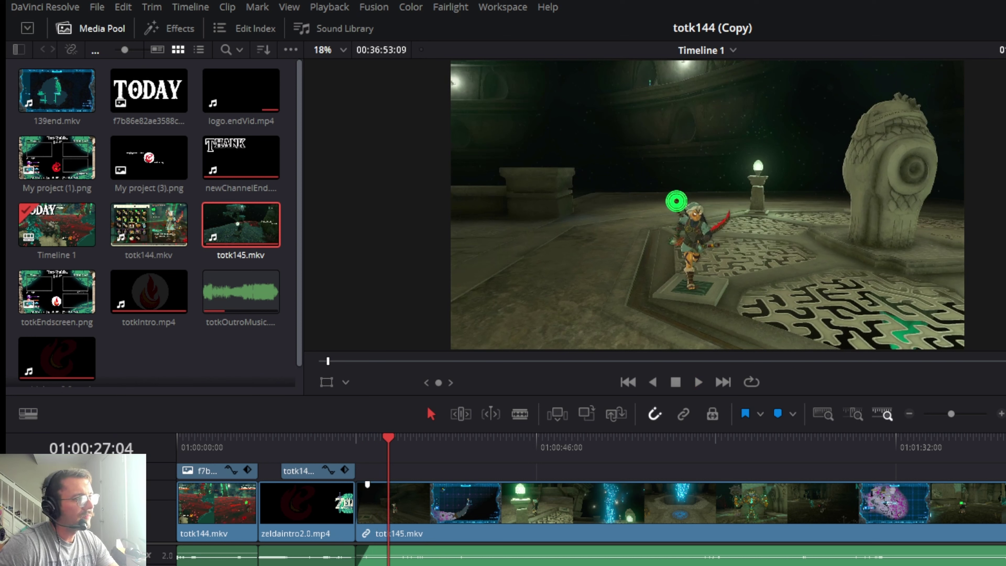
Look over the totk145.mkv clip along the timeline, from the intro through to the end of the gameplay.
{"action": "left_click", "coordinate": [921, 414]}
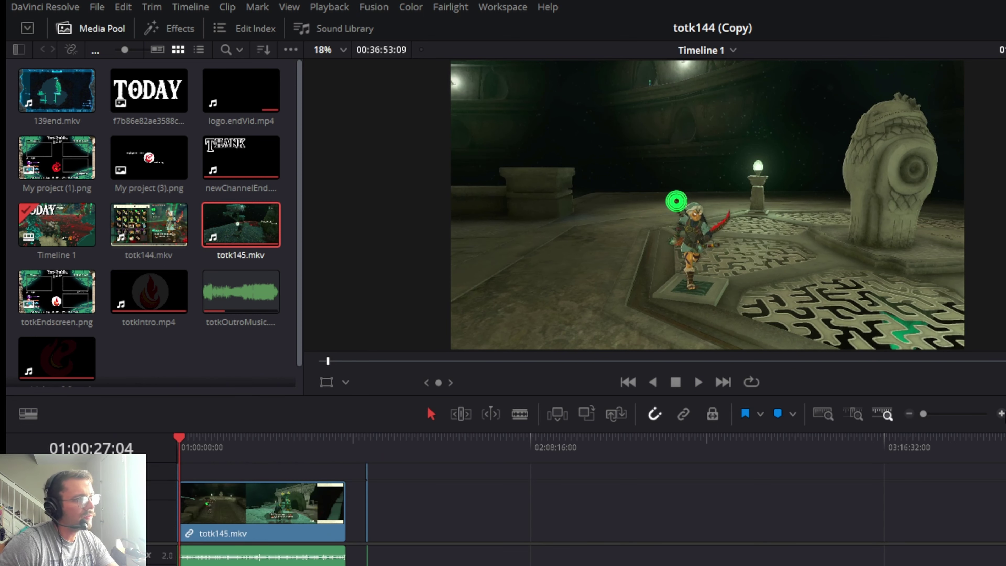
{"action": "left_click", "coordinate": [1000, 414]}
{"action": "left_click", "coordinate": [1000, 413]}
{"action": "left_click", "coordinate": [1001, 413]}
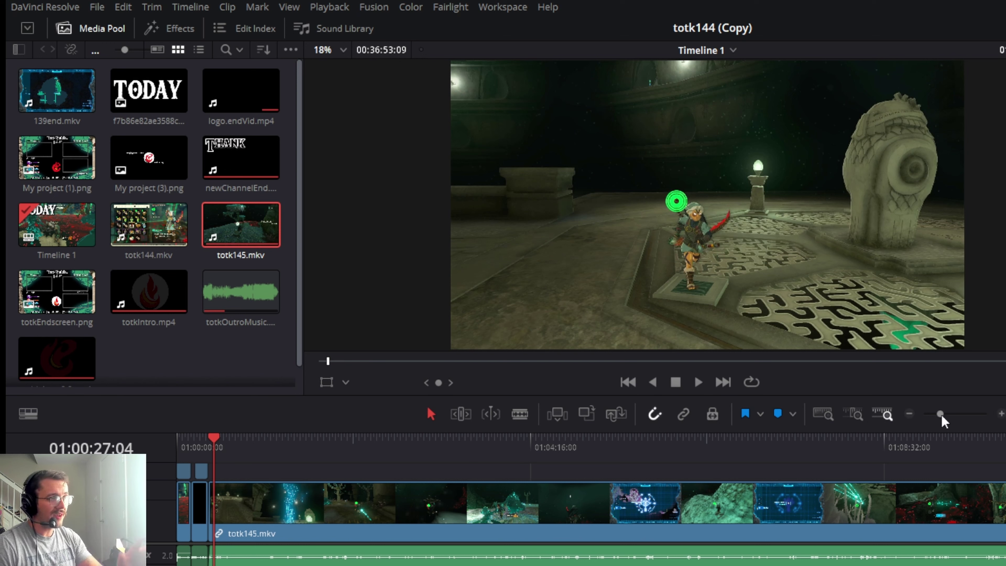
{"action": "left_click", "coordinate": [906, 415]}
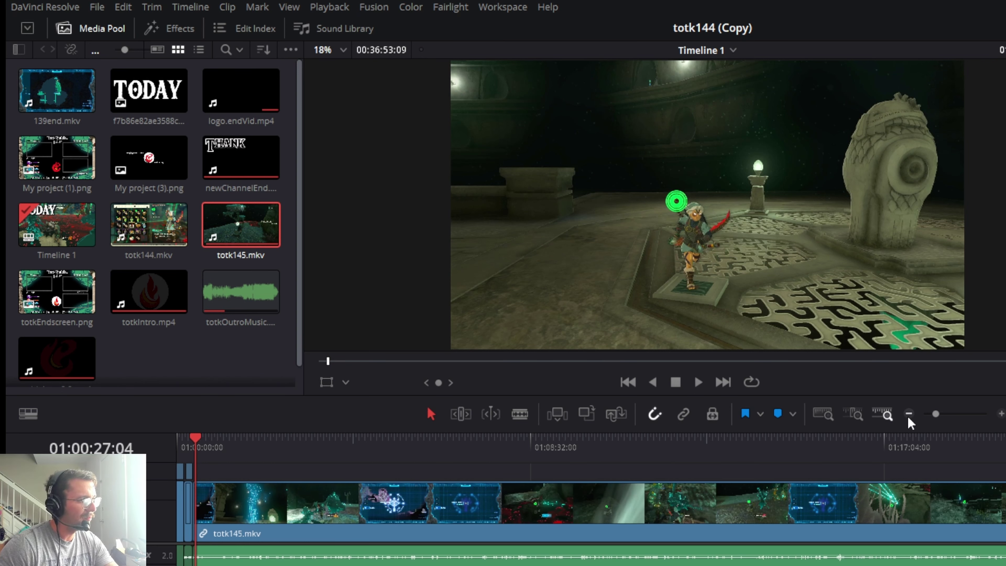
{"action": "left_click", "coordinate": [905, 415]}
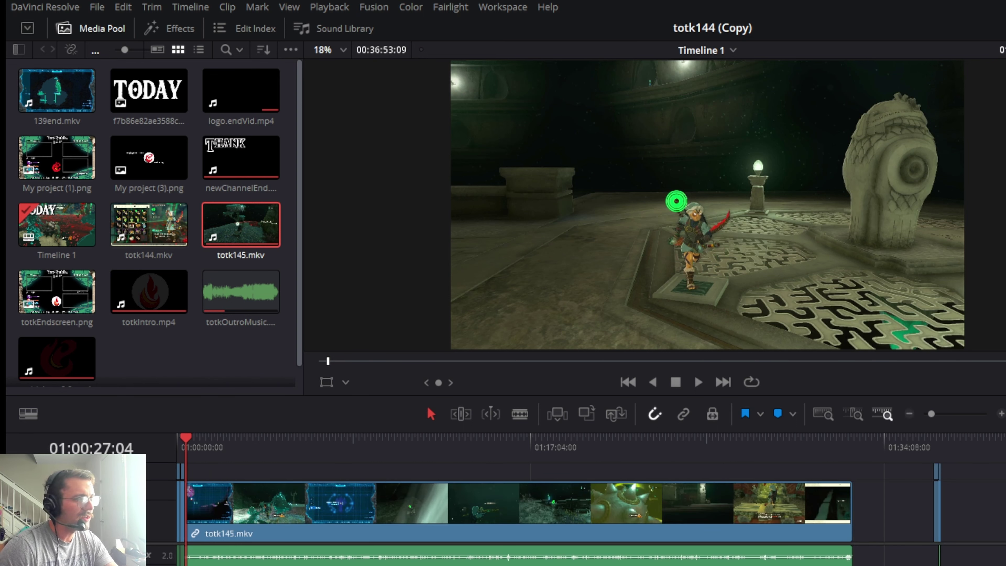
{"action": "left_click", "coordinate": [1000, 414]}
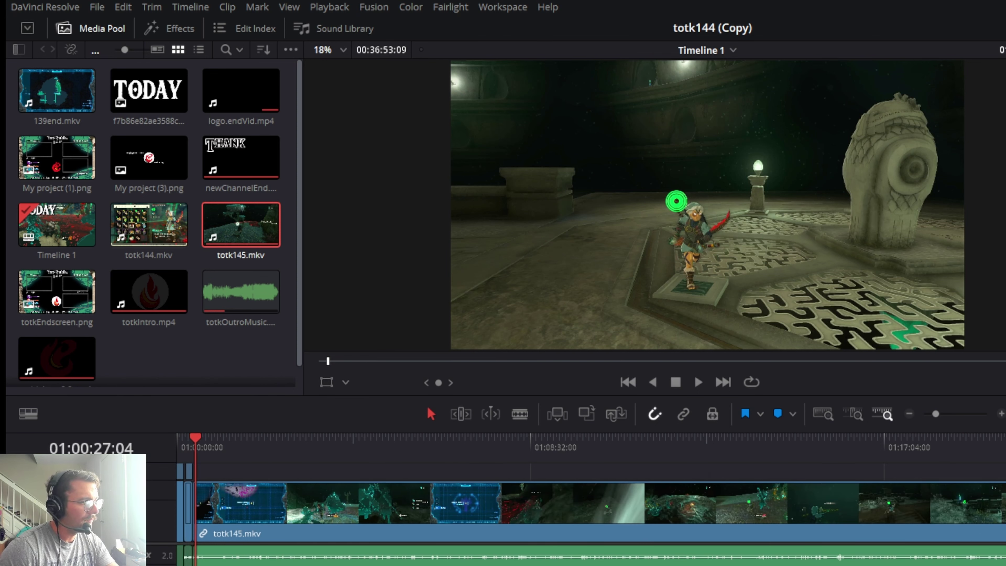
{"action": "scroll", "coordinate": [590, 503], "scroll_direction": "right", "scroll_amount": 4}
{"action": "scroll", "coordinate": [592, 503], "scroll_direction": "right", "scroll_amount": 10}
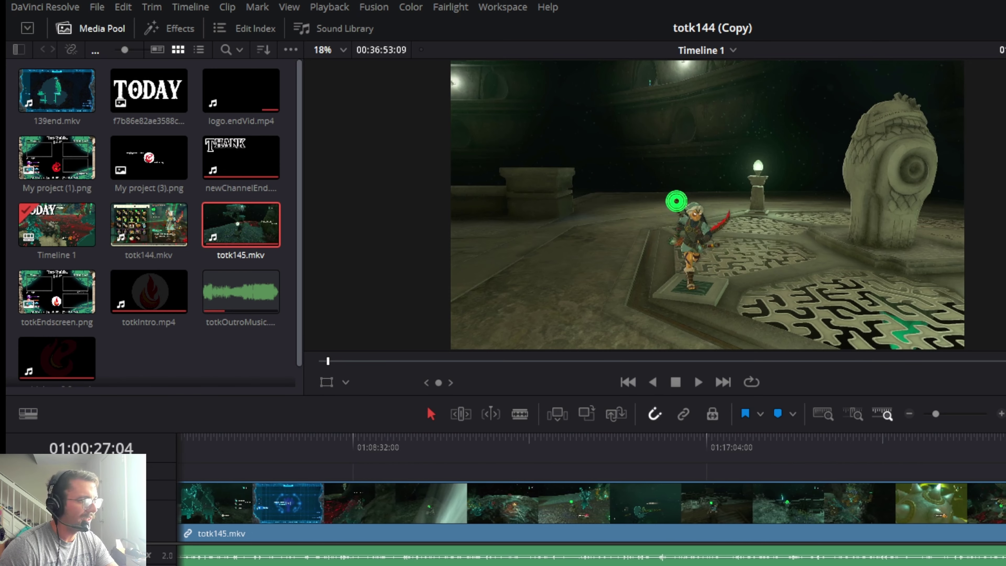
{"action": "scroll", "coordinate": [592, 503], "scroll_direction": "left", "scroll_amount": 1}
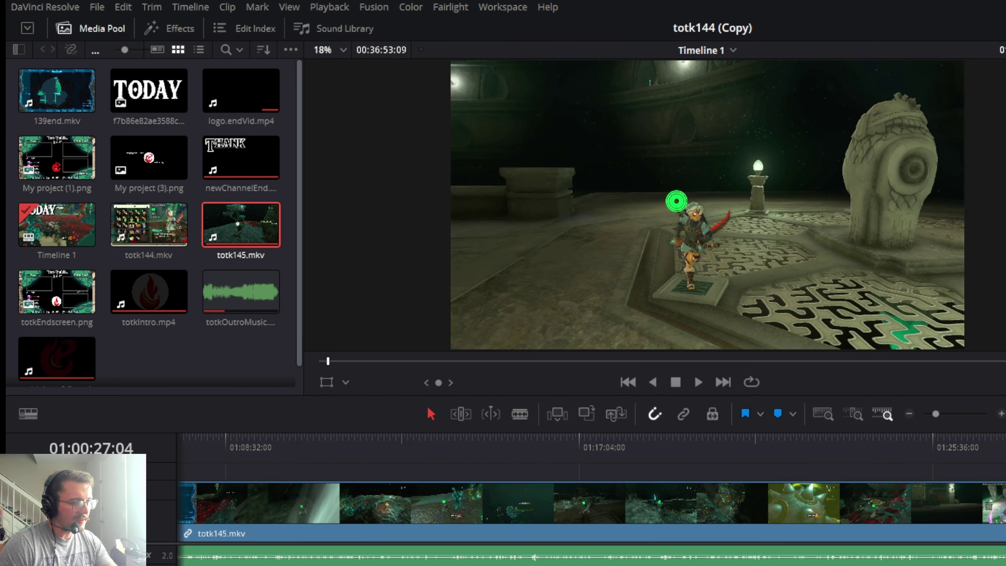
{"action": "scroll", "coordinate": [592, 503], "scroll_direction": "left", "scroll_amount": 9}
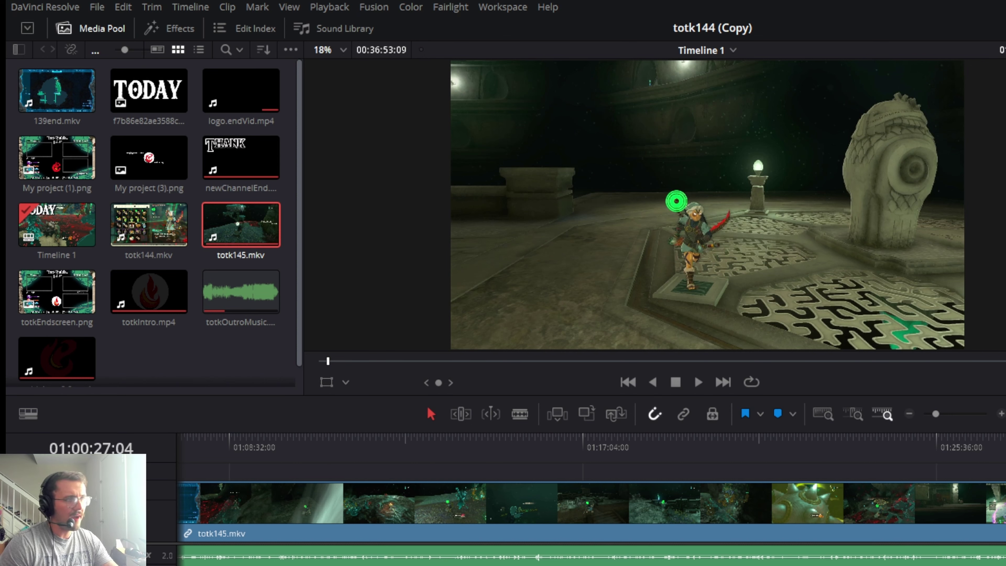
{"action": "scroll", "coordinate": [592, 503], "scroll_direction": "left", "scroll_amount": 5}
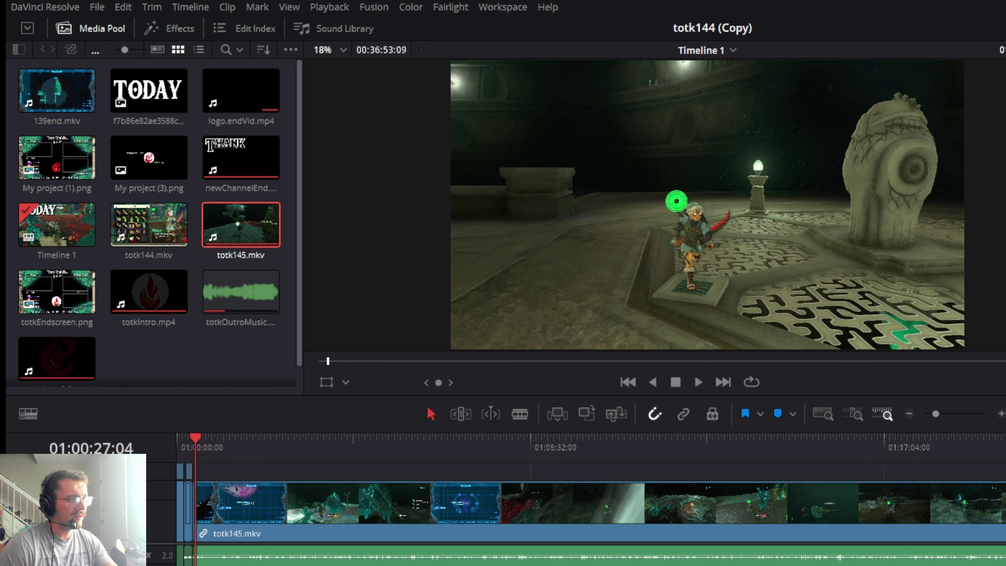
{"action": "scroll", "coordinate": [592, 503], "scroll_direction": "right", "scroll_amount": 3}
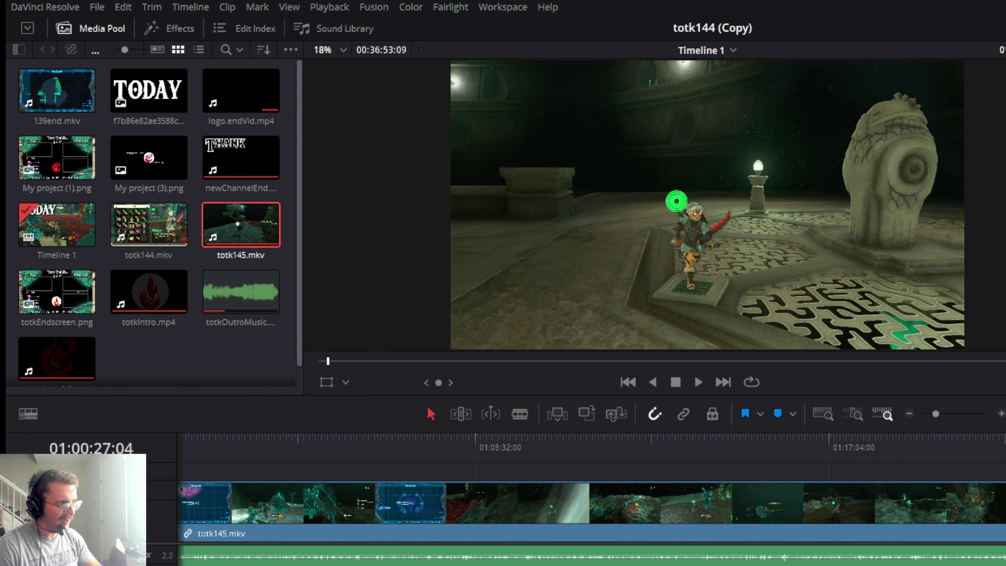
{"action": "scroll", "coordinate": [591, 503], "scroll_direction": "right", "scroll_amount": 6}
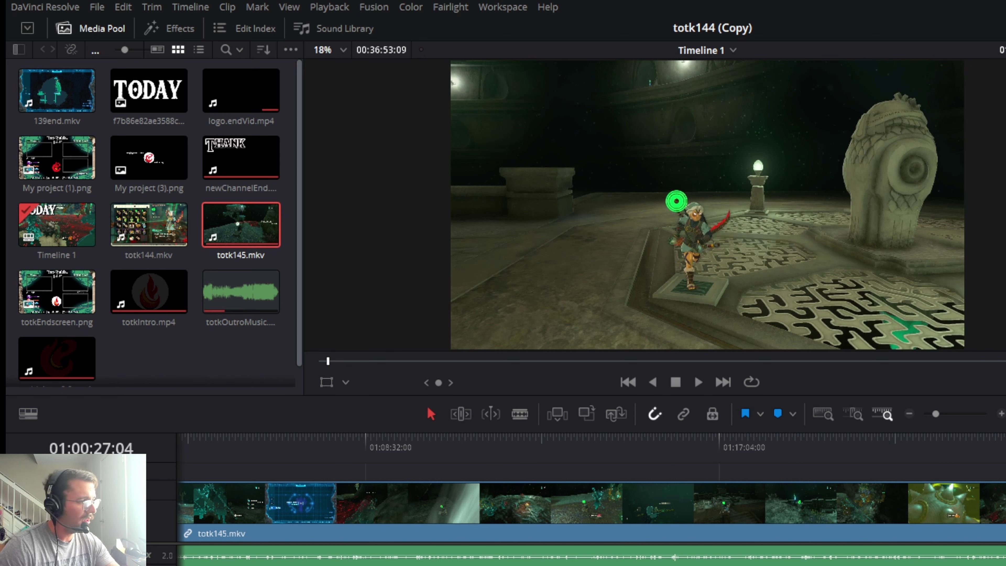
{"action": "scroll", "coordinate": [592, 503], "scroll_direction": "right", "scroll_amount": 2}
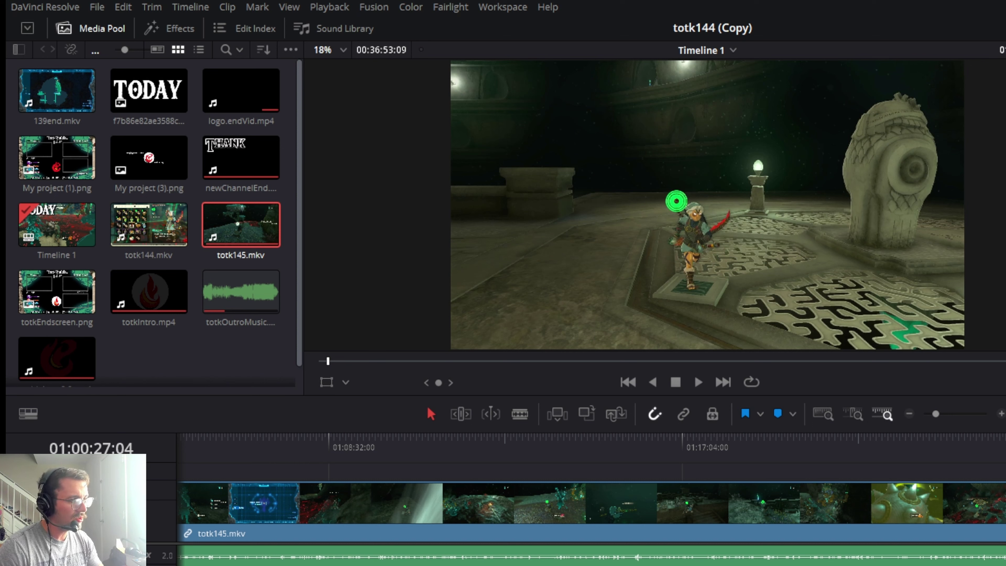
{"action": "scroll", "coordinate": [489, 464], "scroll_direction": "right", "scroll_amount": 5}
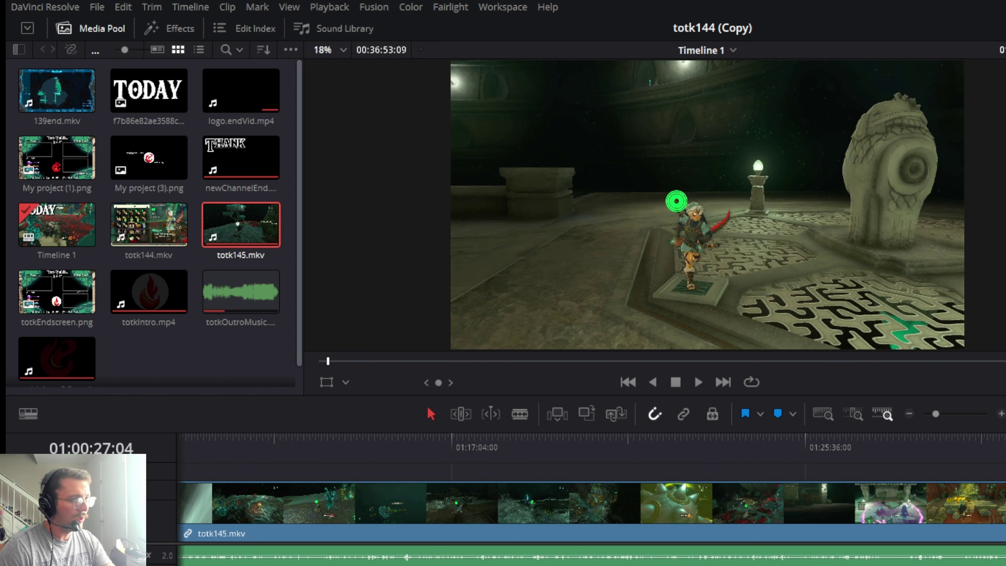
{"action": "scroll", "coordinate": [643, 507], "scroll_direction": "right", "scroll_amount": 5}
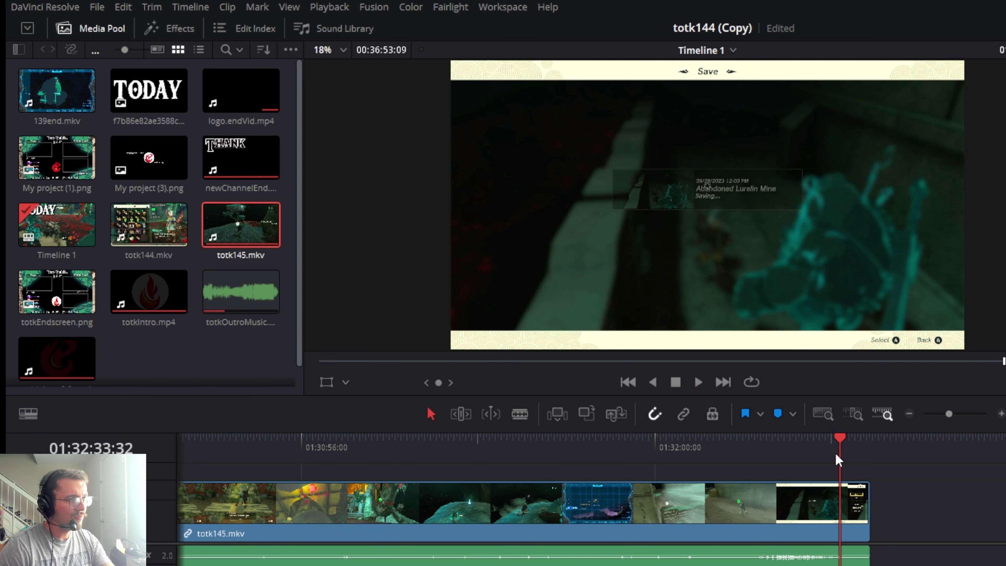
Find where the gameplay should end, split totk145.mkv at 01:32:21:05 and delete the part after it.
{"action": "mouse_move", "coordinate": [764, 454]}
{"action": "left_mouse_down"}
{"action": "mouse_move", "coordinate": [774, 456]}
{"action": "mouse_move", "coordinate": [757, 460]}
{"action": "left_mouse_up"}
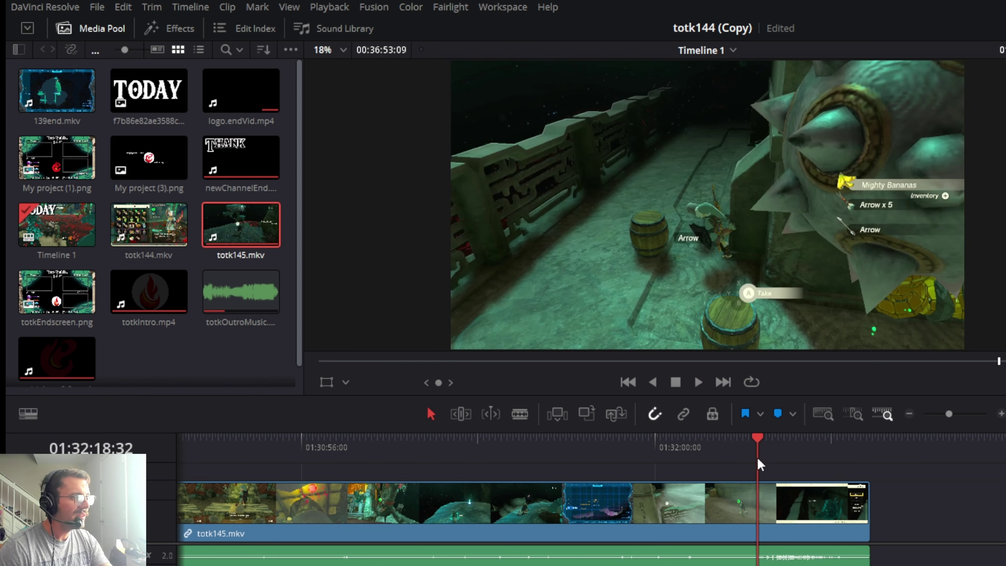
{"action": "key", "text": "space"}
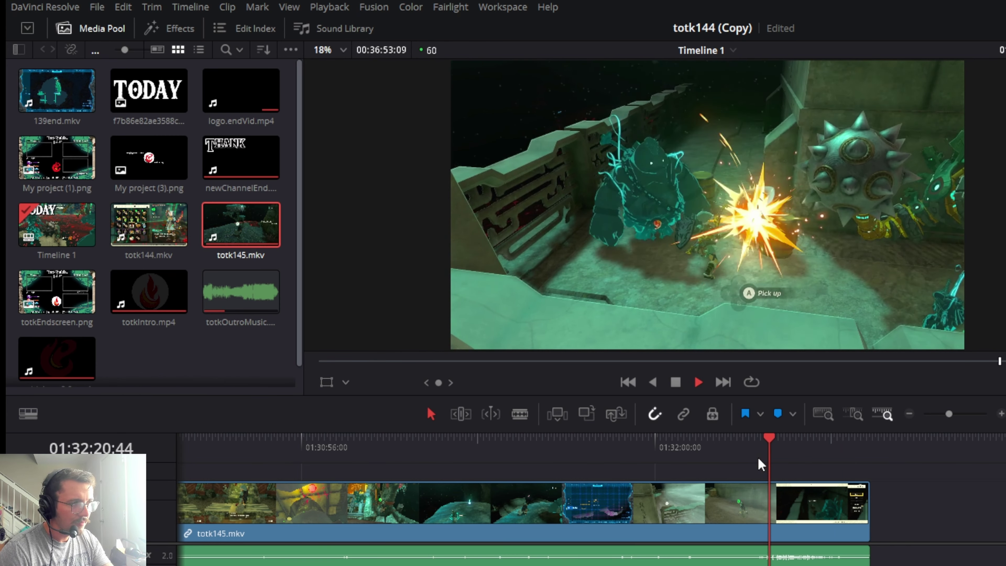
{"action": "key", "text": "space"}
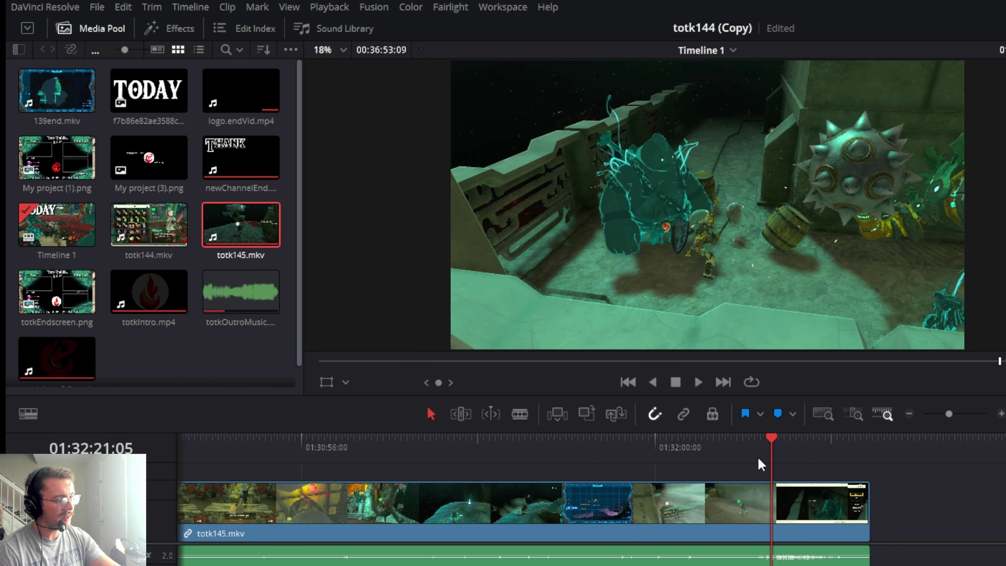
{"action": "left_click", "coordinate": [828, 515]}
{"action": "key", "text": "Delete"}
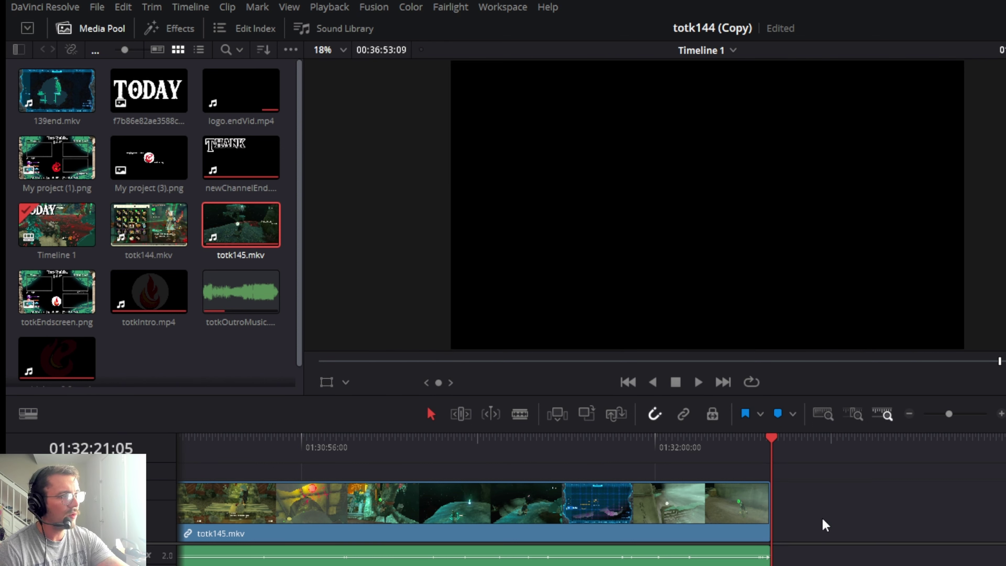
Fade out the totk145.mkv audio over about the last two seconds of the clip.
{"action": "left_click", "coordinate": [1000, 413]}
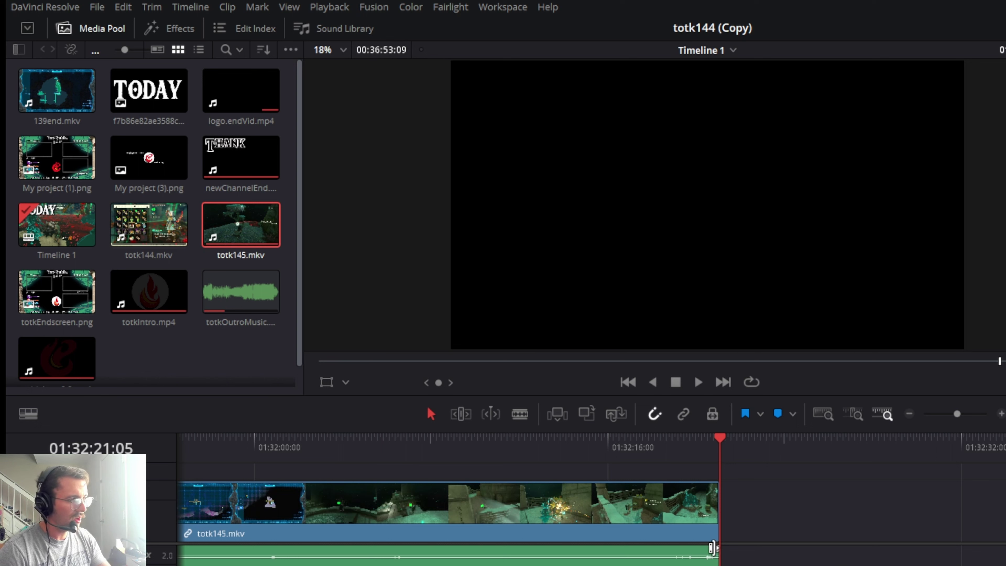
{"action": "left_click_drag", "start_coordinate": [717, 549], "coordinate": [667, 549]}
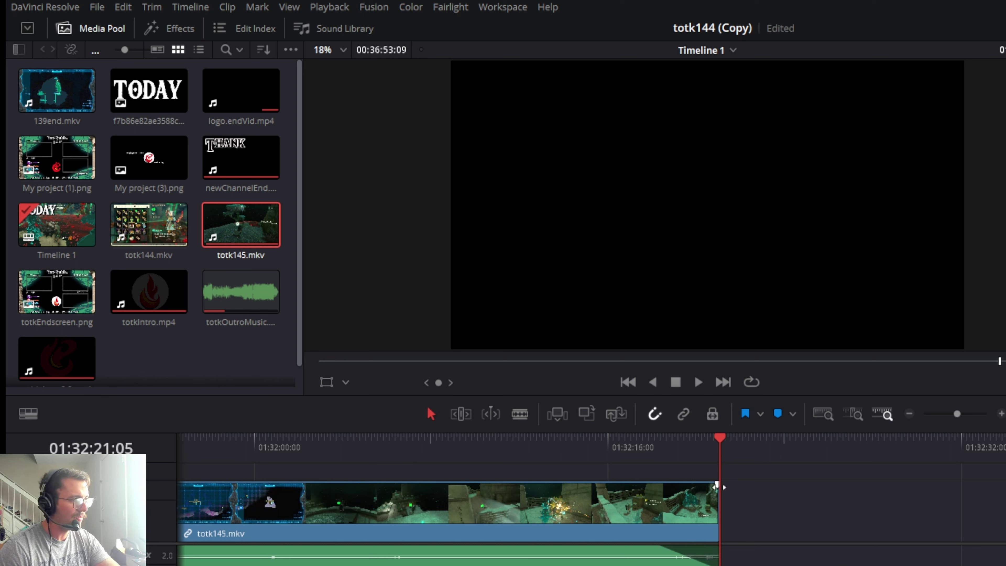
{"action": "left_click_drag", "start_coordinate": [716, 485], "coordinate": [712, 502]}
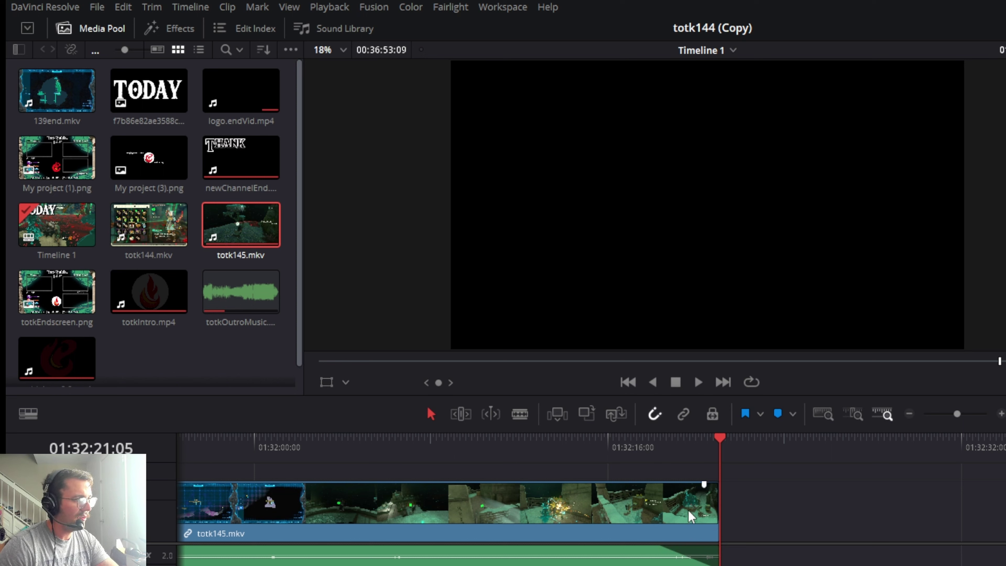
Close the gap after totk145.mkv so the outro clips start directly at 01:32:21:05.
{"action": "left_click", "coordinate": [909, 413]}
{"action": "left_click", "coordinate": [909, 414]}
{"action": "left_click", "coordinate": [909, 413]}
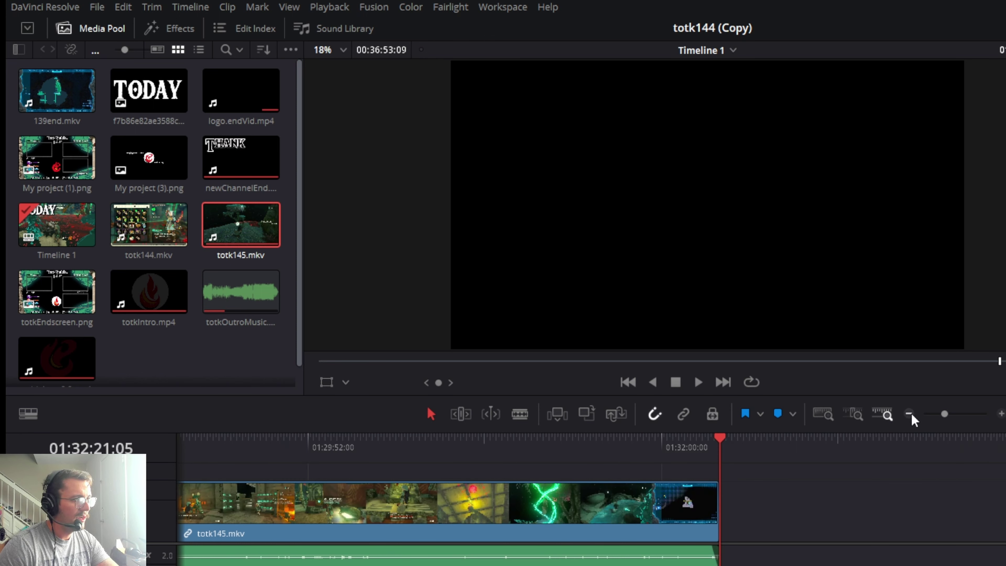
{"action": "left_click", "coordinate": [909, 413]}
{"action": "key", "text": "Delete"}
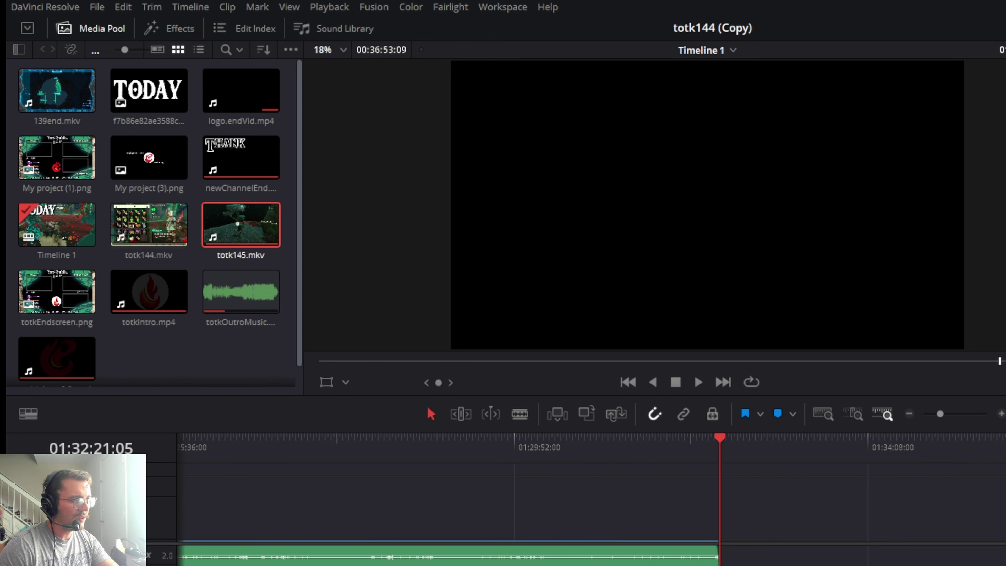
{"action": "key", "text": "ctrl+z"}
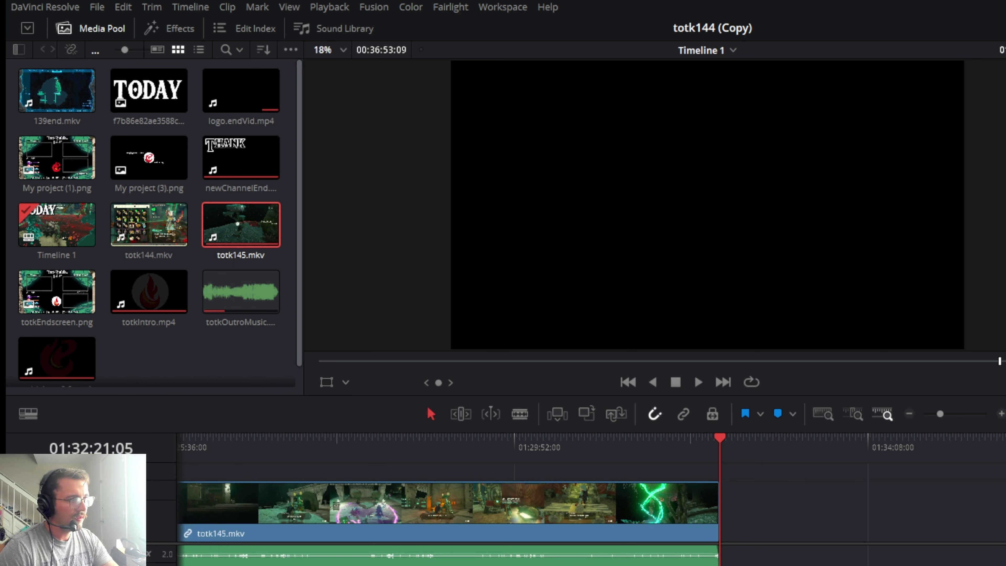
{"action": "left_click_drag", "start_coordinate": [1001, 503], "coordinate": [730, 503]}
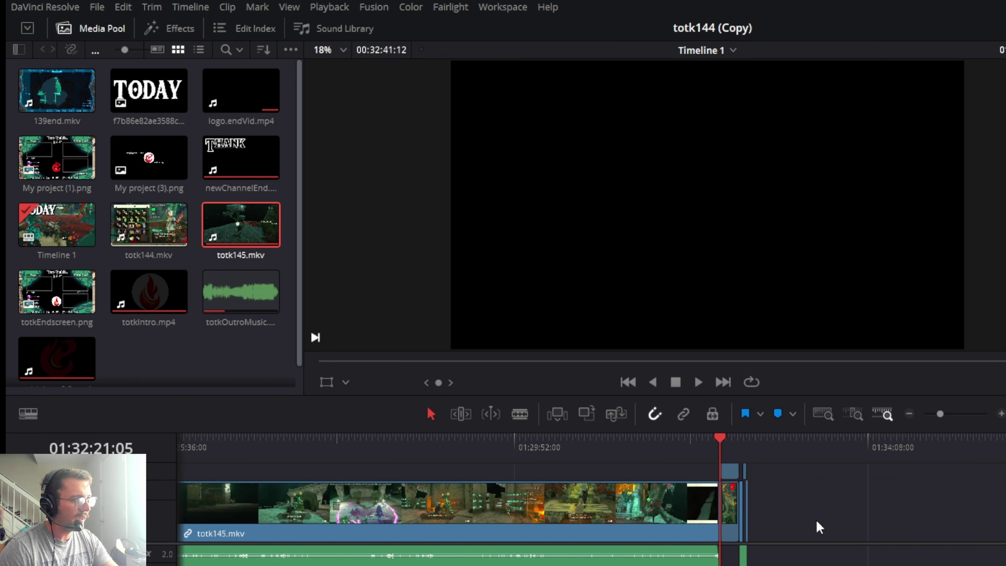
Delete the totk144.mkv background clip beneath the My project (1).png end screen.
{"action": "left_click", "coordinate": [1000, 414]}
{"action": "left_click", "coordinate": [1001, 414]}
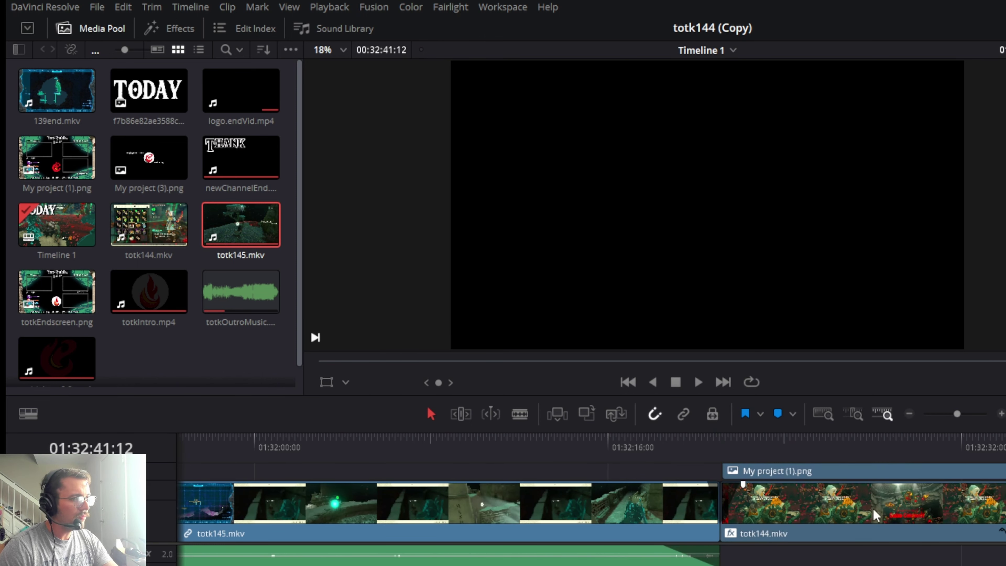
{"action": "left_click", "coordinate": [880, 515]}
{"action": "left_click", "coordinate": [828, 442]}
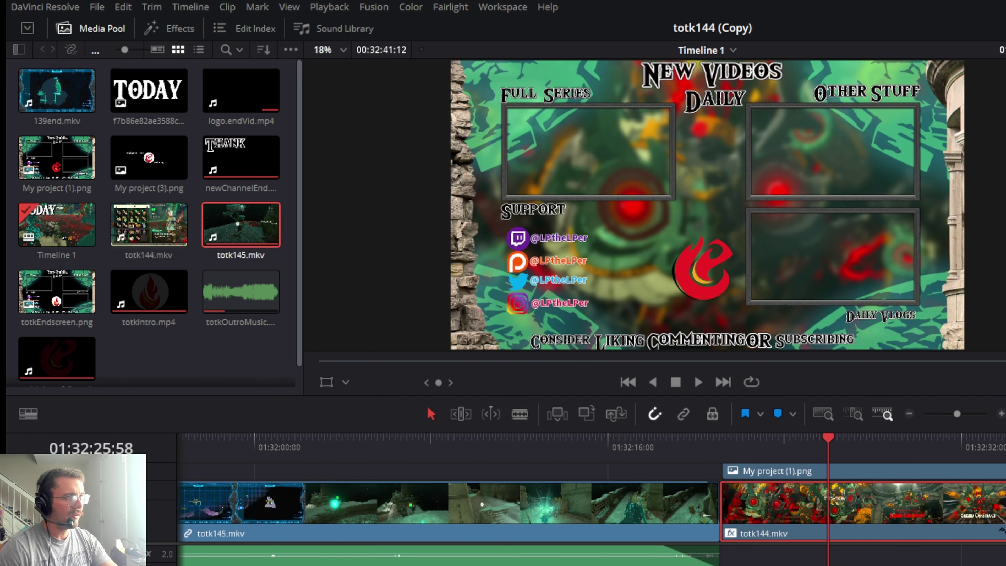
{"action": "key", "text": "ctrl+shift+a"}
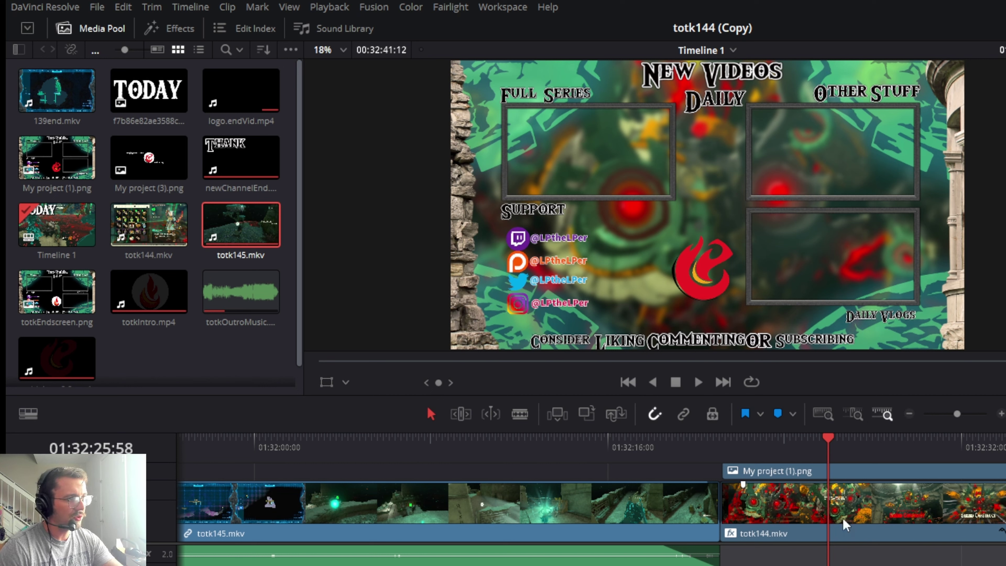
{"action": "left_click", "coordinate": [822, 504]}
{"action": "key", "text": "BackSpace"}
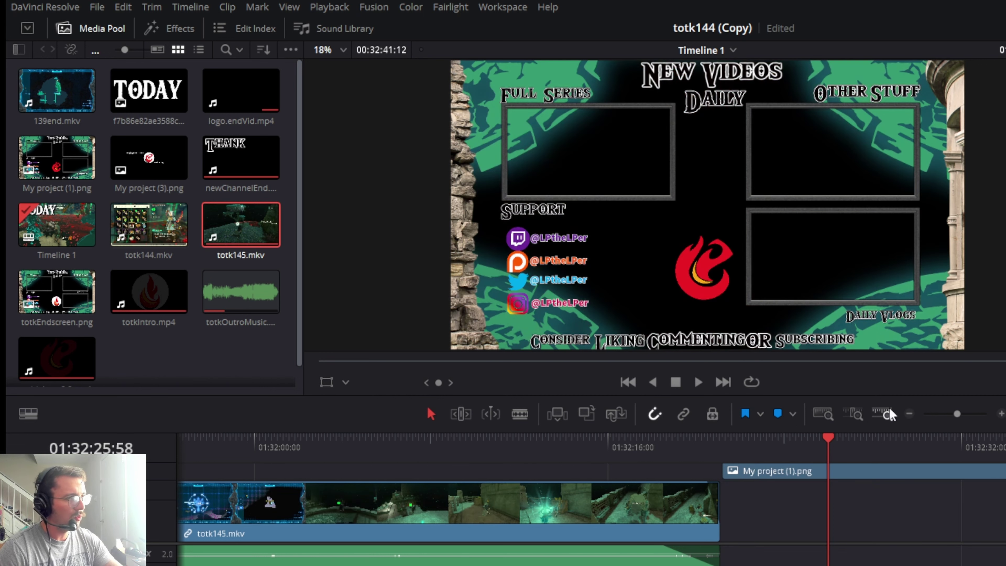
Look through totk145.mkv across the whole timeline for a passage suitable as the end-screen background.
{"action": "left_click", "coordinate": [909, 413]}
{"action": "left_click", "coordinate": [910, 414]}
{"action": "left_click", "coordinate": [910, 414]}
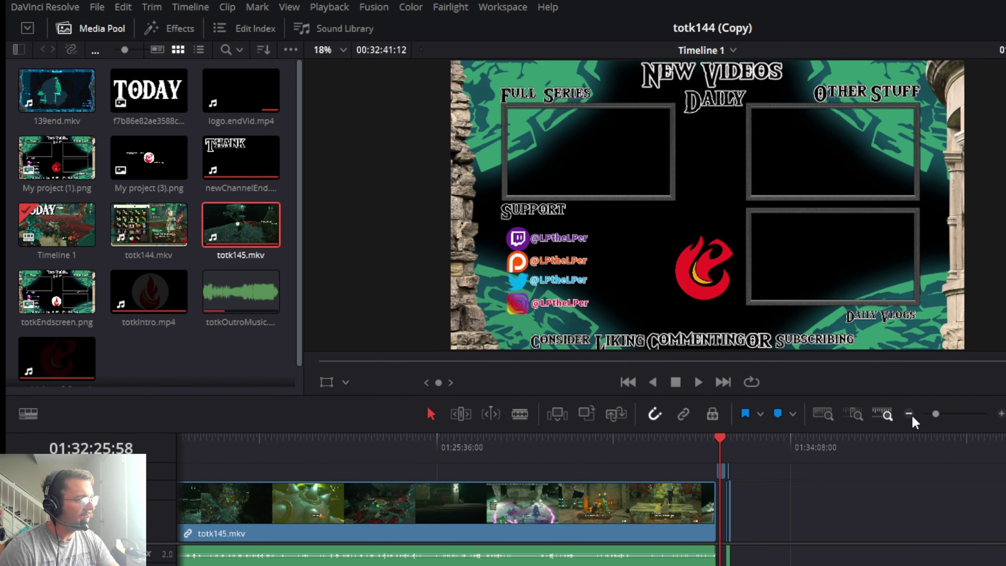
{"action": "left_click", "coordinate": [910, 414]}
{"action": "left_click", "coordinate": [907, 415]}
{"action": "left_click", "coordinate": [361, 446]}
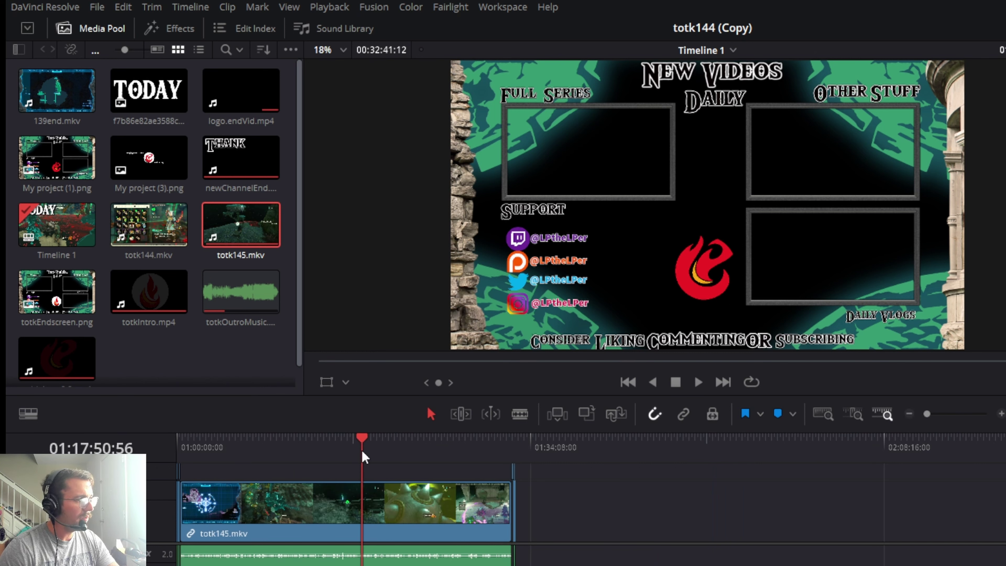
{"action": "left_click", "coordinate": [398, 443]}
{"action": "left_click", "coordinate": [418, 444]}
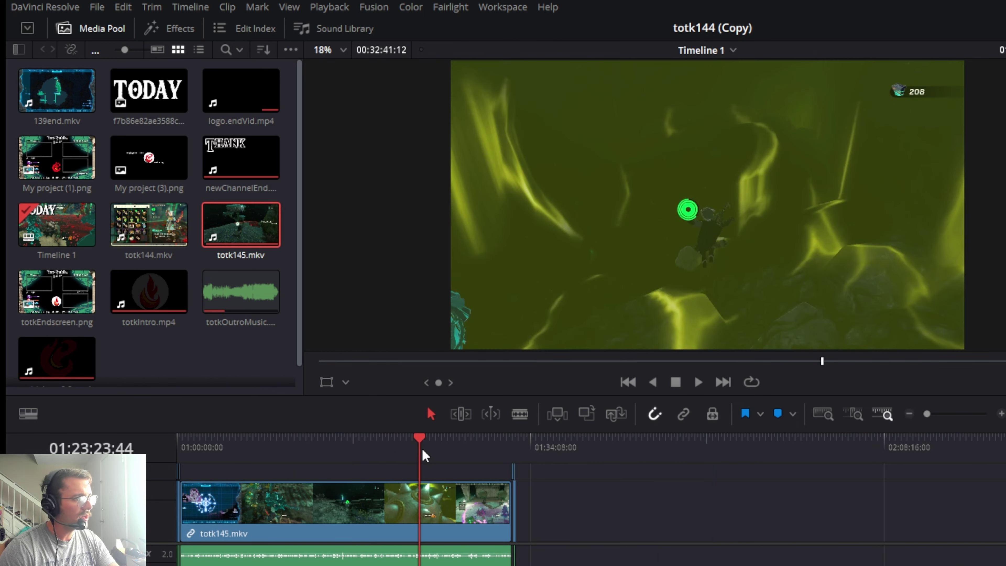
{"action": "left_click", "coordinate": [434, 450]}
{"action": "left_click", "coordinate": [392, 452]}
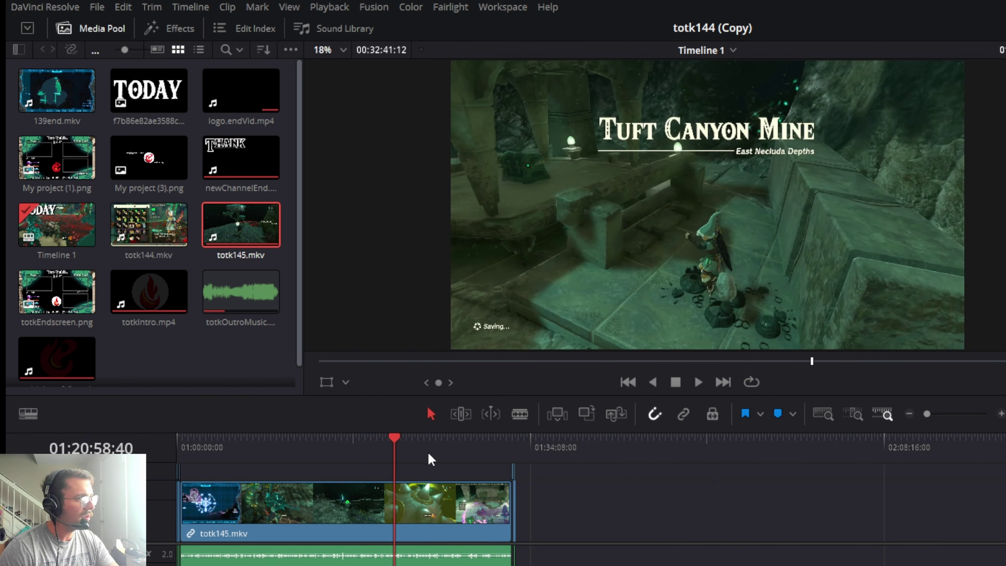
{"action": "left_click", "coordinate": [428, 451]}
{"action": "left_click", "coordinate": [451, 453]}
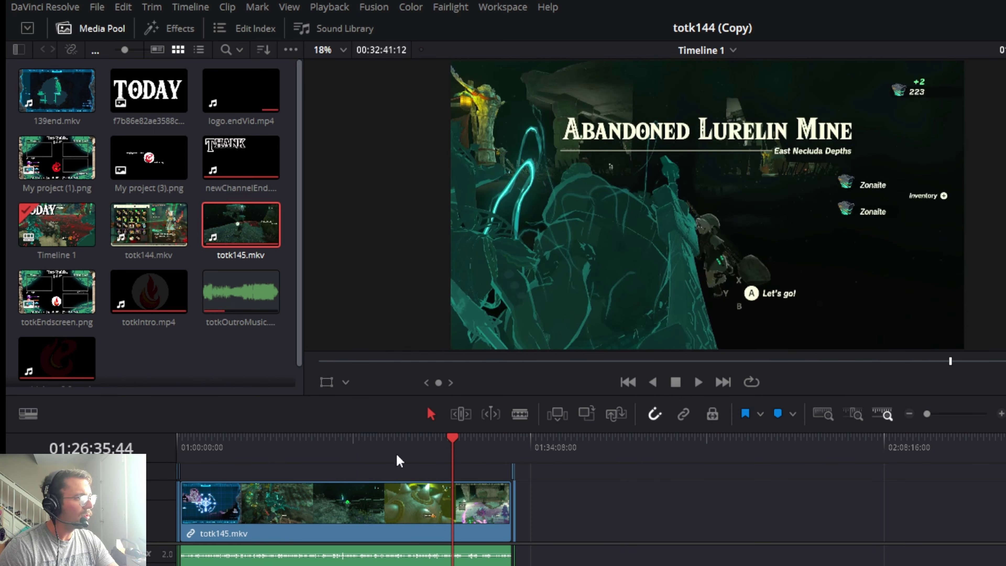
{"action": "left_click", "coordinate": [358, 450]}
{"action": "left_click", "coordinate": [357, 448]}
{"action": "left_click", "coordinate": [352, 439]}
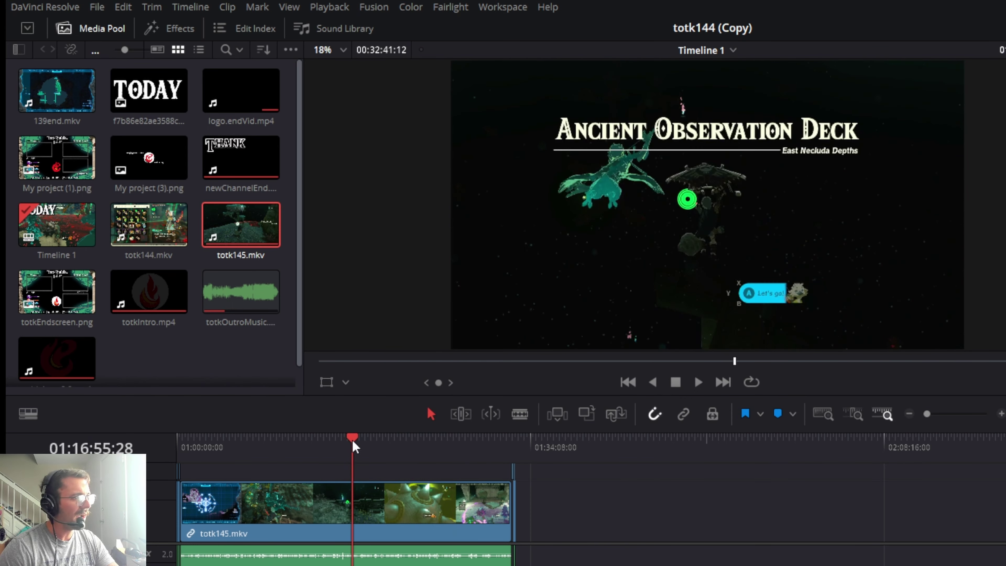
{"action": "left_click", "coordinate": [325, 440]}
{"action": "left_click", "coordinate": [311, 440]}
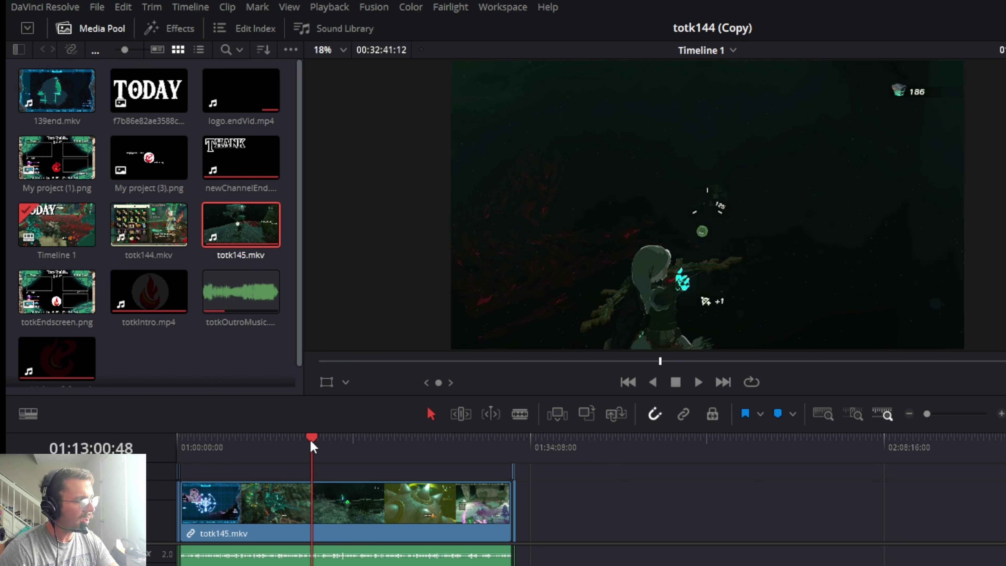
{"action": "left_click", "coordinate": [295, 442]}
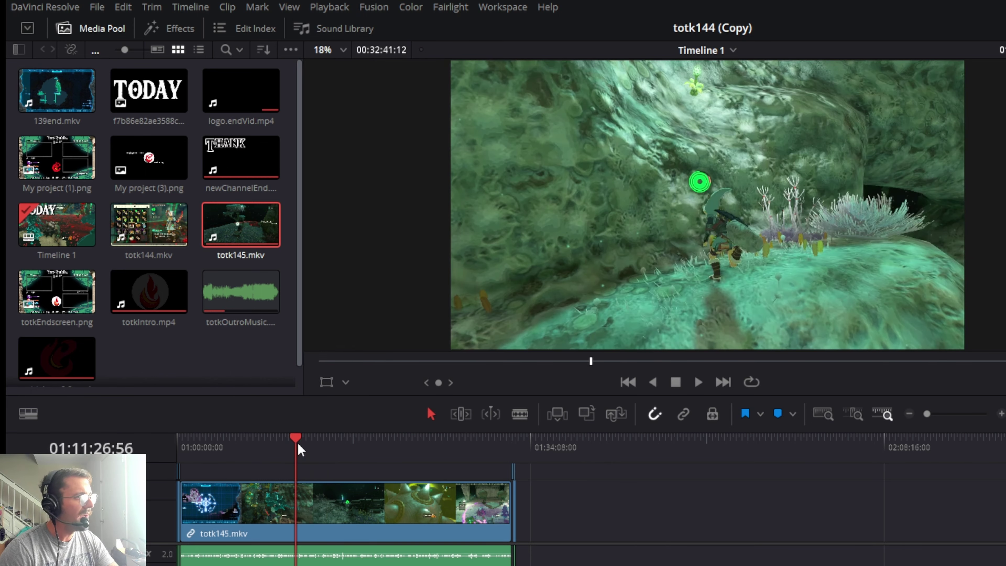
Split totk145.mkv at 01:11:26:56 and 01:09:48:48, copy the section in between, and undo the splits in the gameplay clip.
{"action": "left_click", "coordinate": [314, 482]}
{"action": "key", "text": "ctrl+b"}
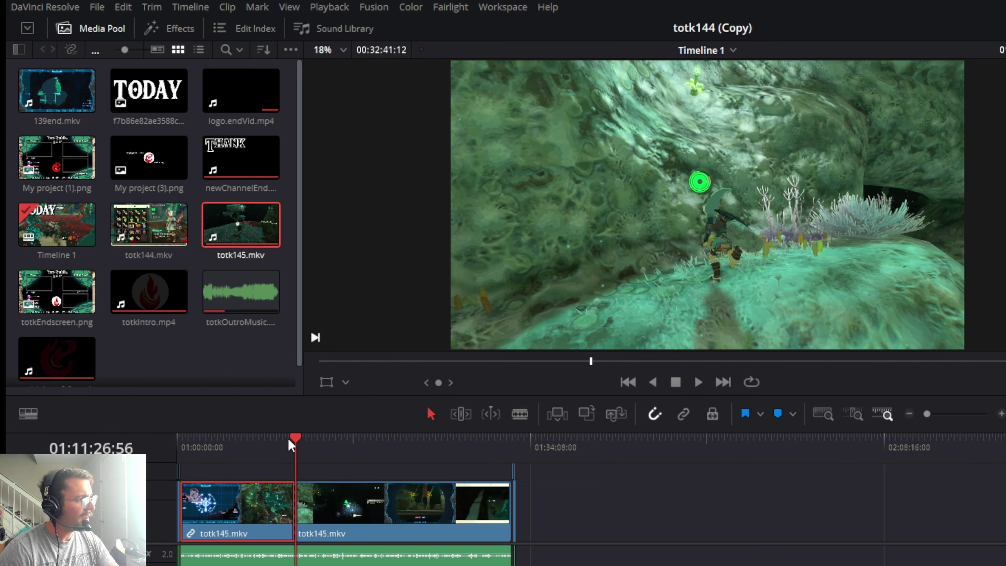
{"action": "left_click", "coordinate": [279, 440]}
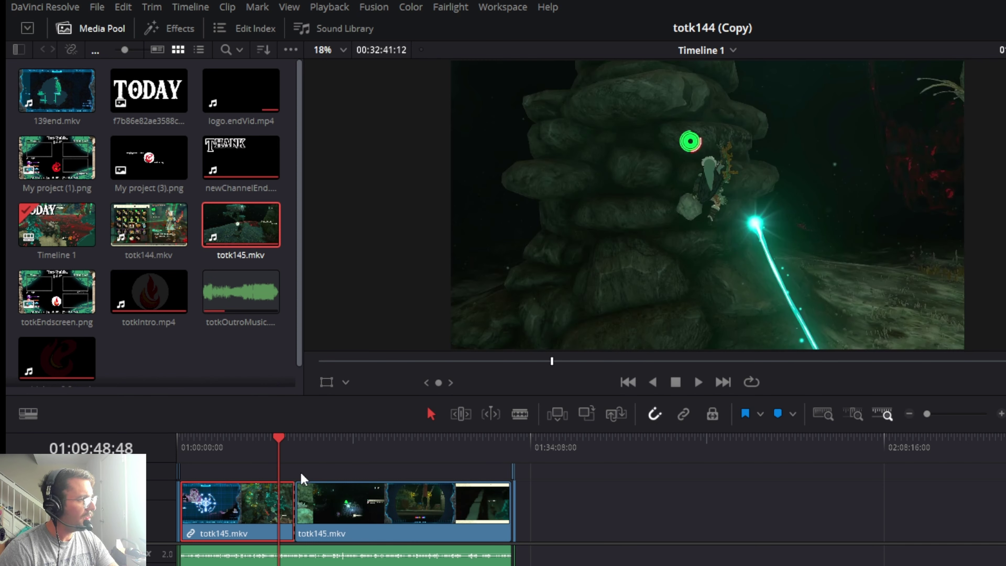
{"action": "key", "text": "ctrl+b"}
{"action": "left_click", "coordinate": [287, 509]}
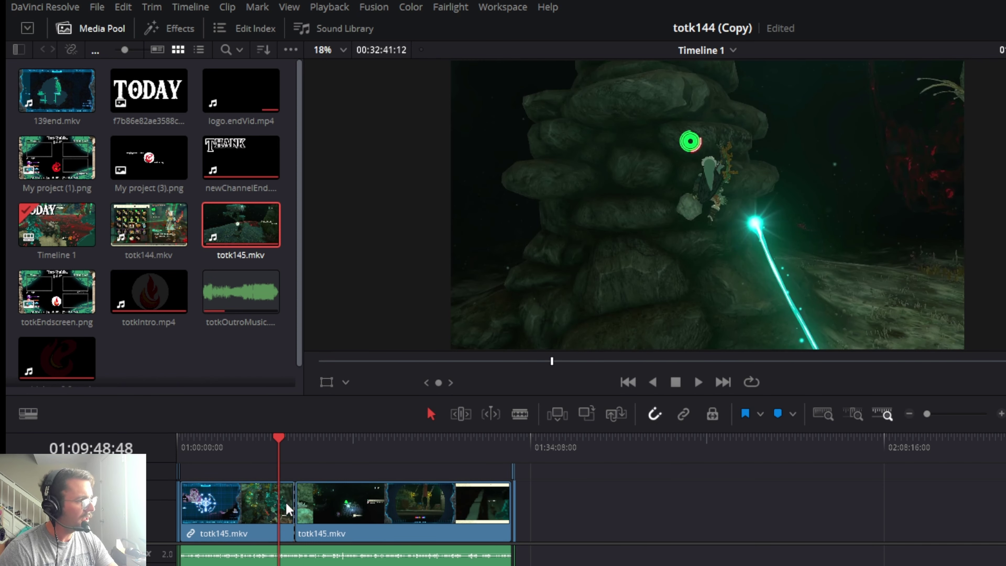
{"action": "key", "text": "ctrl+z"}
{"action": "key", "text": "ctrl+z"}
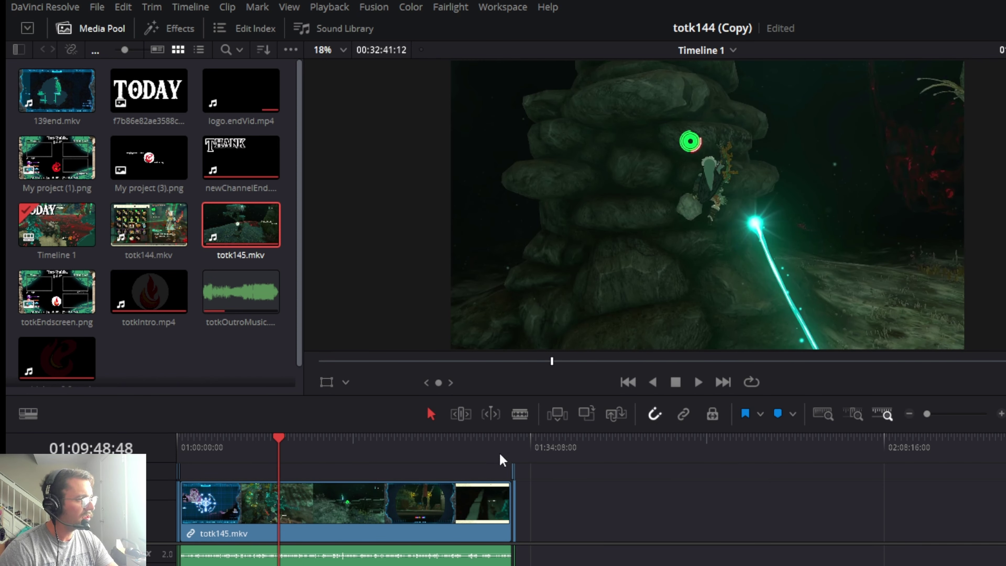
Paste the copied totk145.mkv section in the empty area after the outro and trim its start so only a short piece remains.
{"action": "left_click", "coordinate": [532, 440]}
{"action": "key", "text": "ctrl+v"}
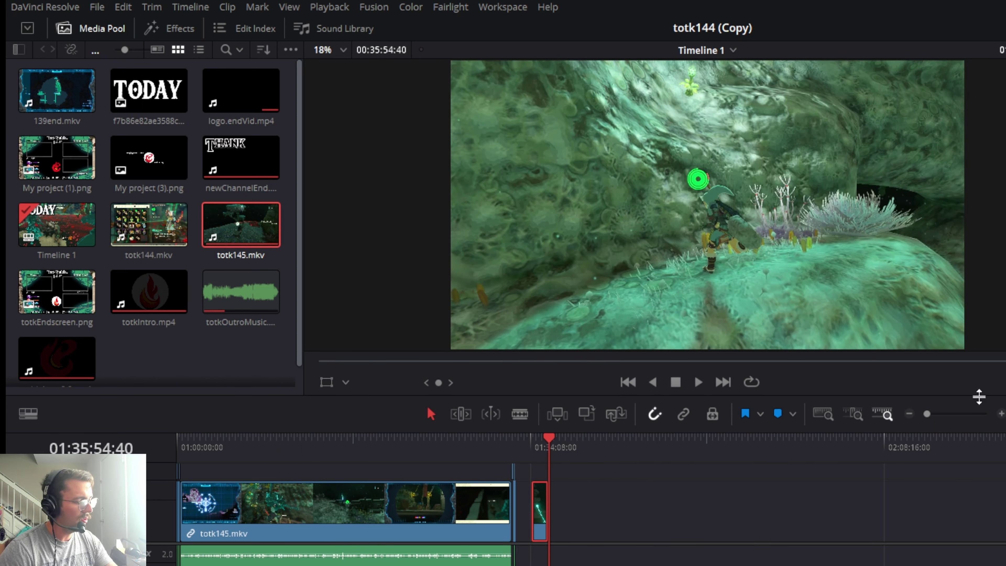
{"action": "left_click", "coordinate": [1000, 414]}
{"action": "left_click", "coordinate": [1001, 413]}
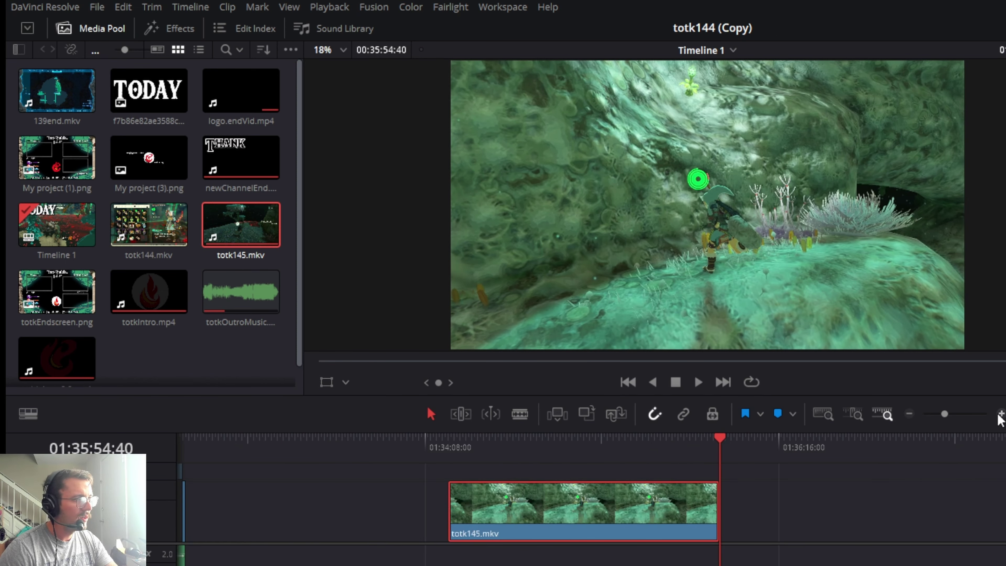
{"action": "left_click_drag", "start_coordinate": [451, 507], "coordinate": [680, 510]}
{"action": "scroll", "coordinate": [590, 499], "scroll_direction": "left", "scroll_amount": 5}
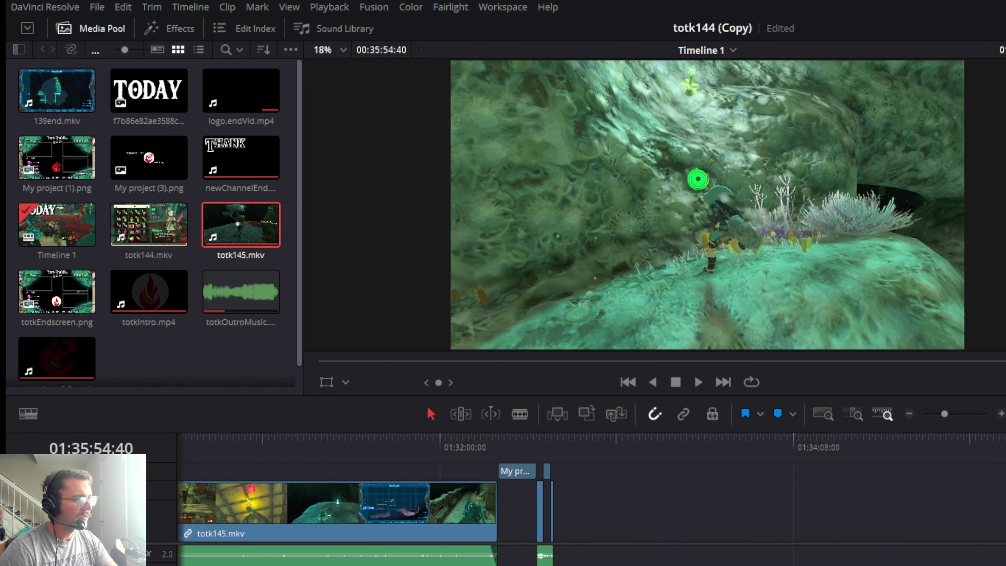
Move the short totk145.mkv piece beneath My project (1).png at 01:32:21:05 and extend its end to match the end screen.
{"action": "left_click_drag", "start_coordinate": [997, 509], "coordinate": [511, 521]}
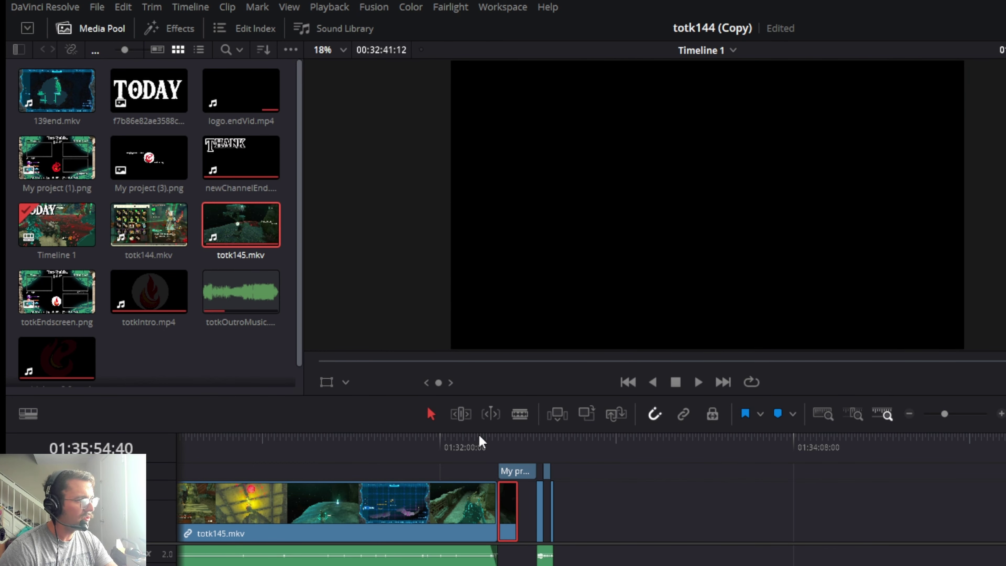
{"action": "left_click", "coordinate": [495, 435]}
{"action": "left_click", "coordinate": [1000, 413]}
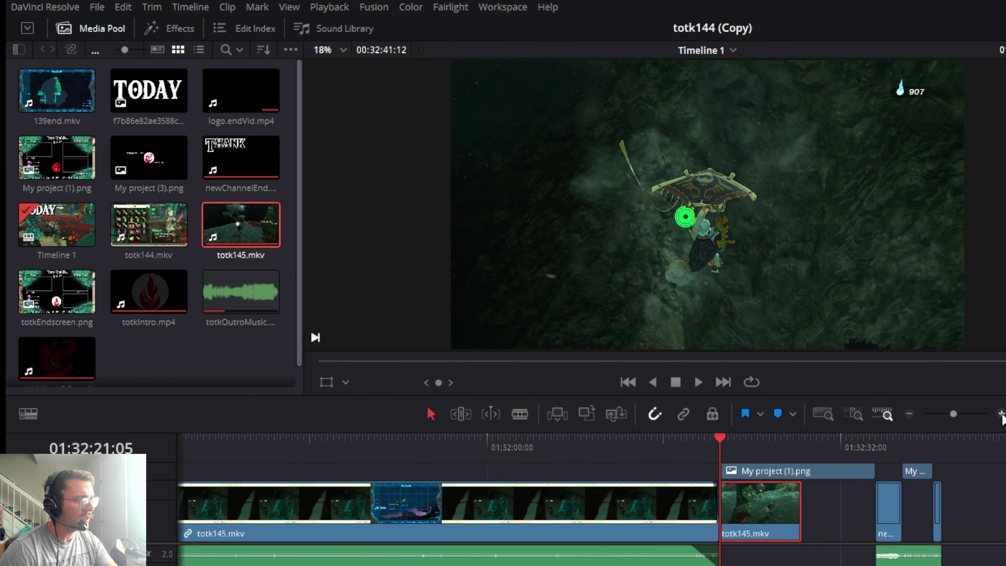
{"action": "left_click_drag", "start_coordinate": [882, 500], "coordinate": [1004, 509]}
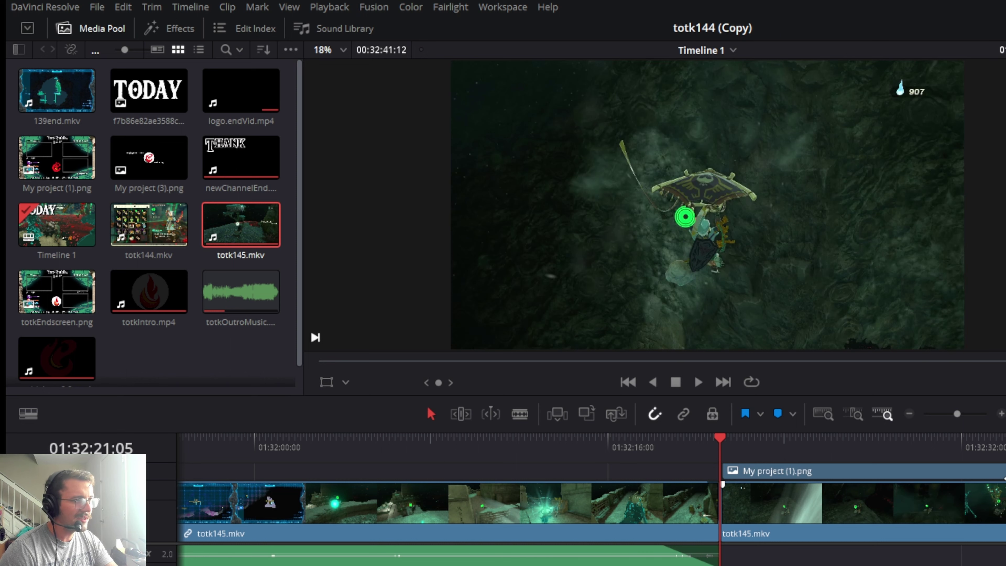
Add a fade-in of about one second to the totk145.mkv background clip beneath the end screen.
{"action": "left_click_drag", "start_coordinate": [722, 484], "coordinate": [743, 483]}
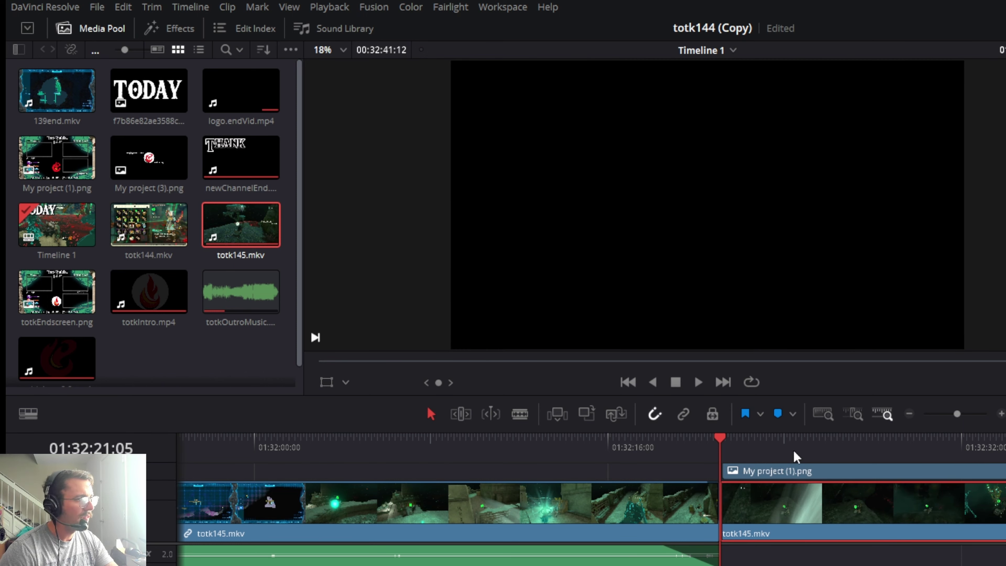
{"action": "left_click", "coordinate": [813, 446]}
{"action": "left_click", "coordinate": [841, 442]}
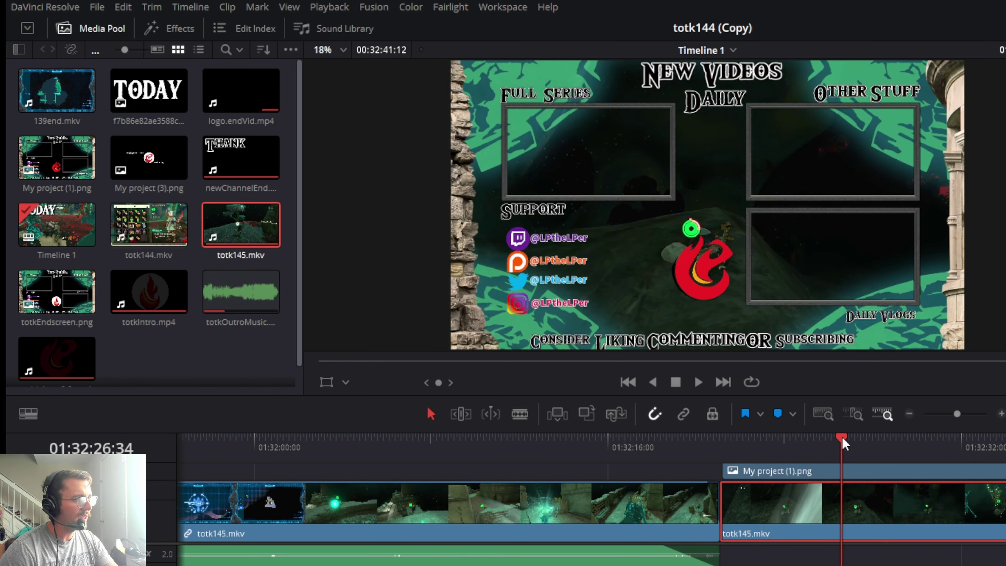
Apply Gaussian Blur to the totk145.mkv background clip beneath the end screen and save the project.
{"action": "left_click", "coordinate": [169, 32]}
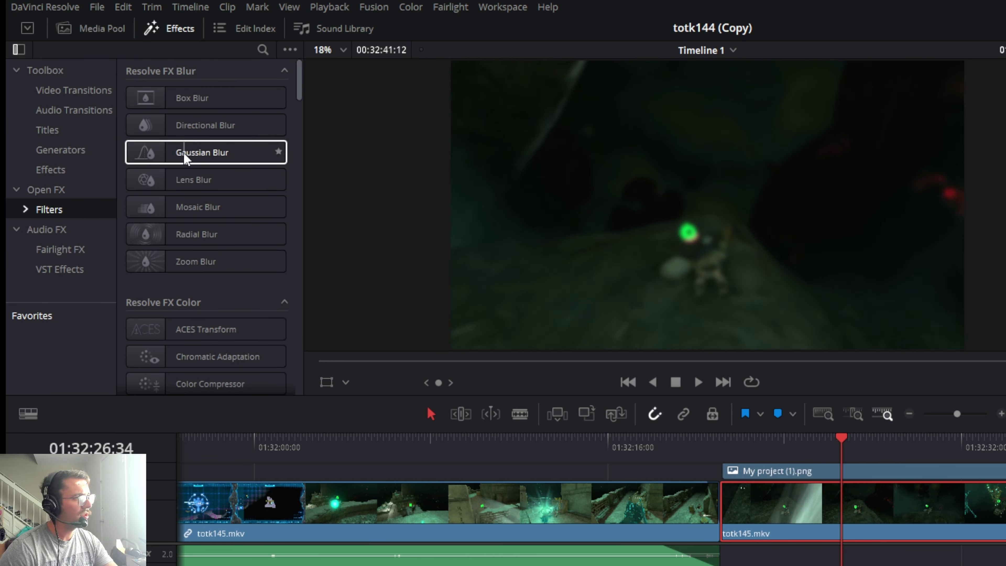
{"action": "left_click_drag", "start_coordinate": [191, 157], "coordinate": [818, 522]}
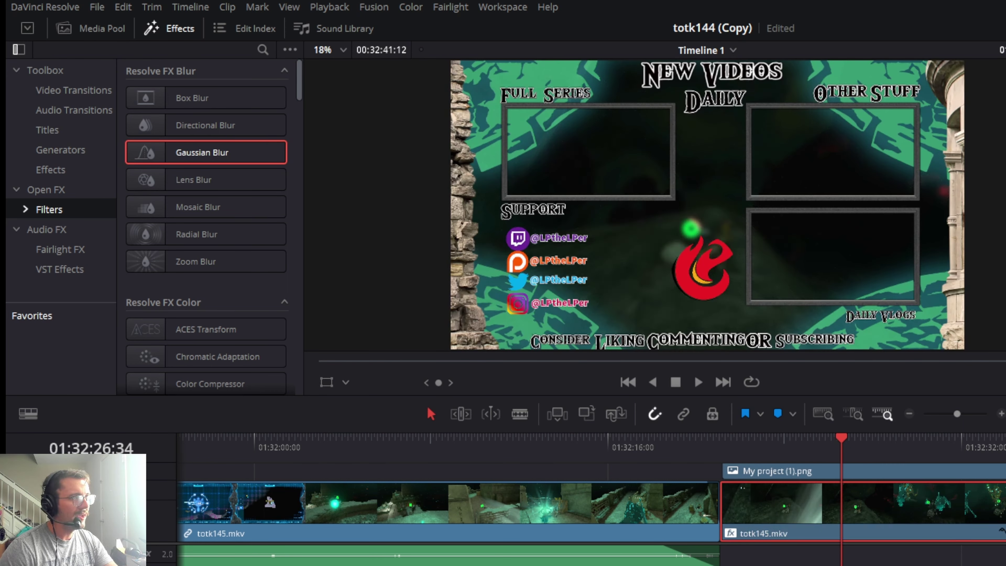
{"action": "key", "text": "ctrl+s"}
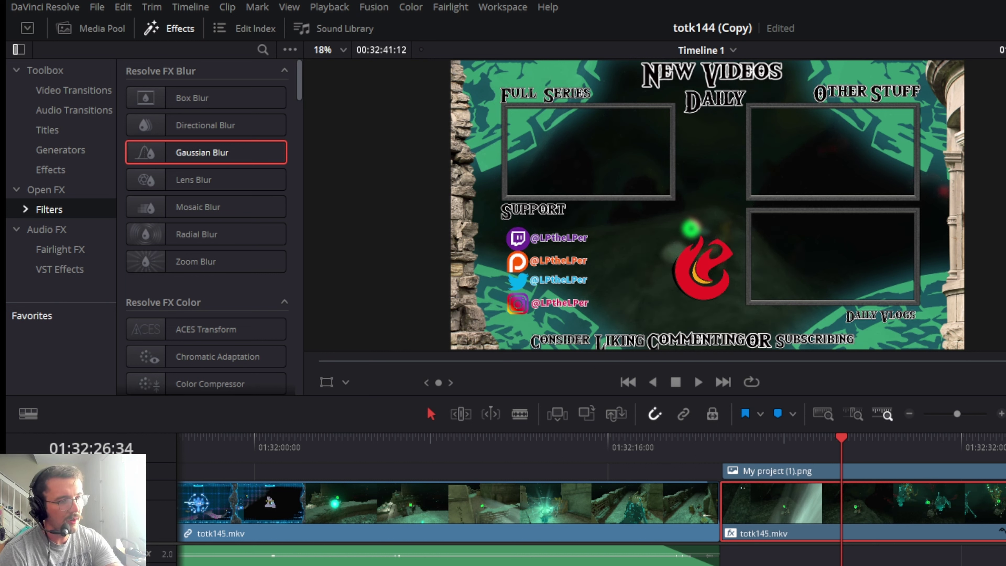
{"action": "key", "text": "ctrl+s"}
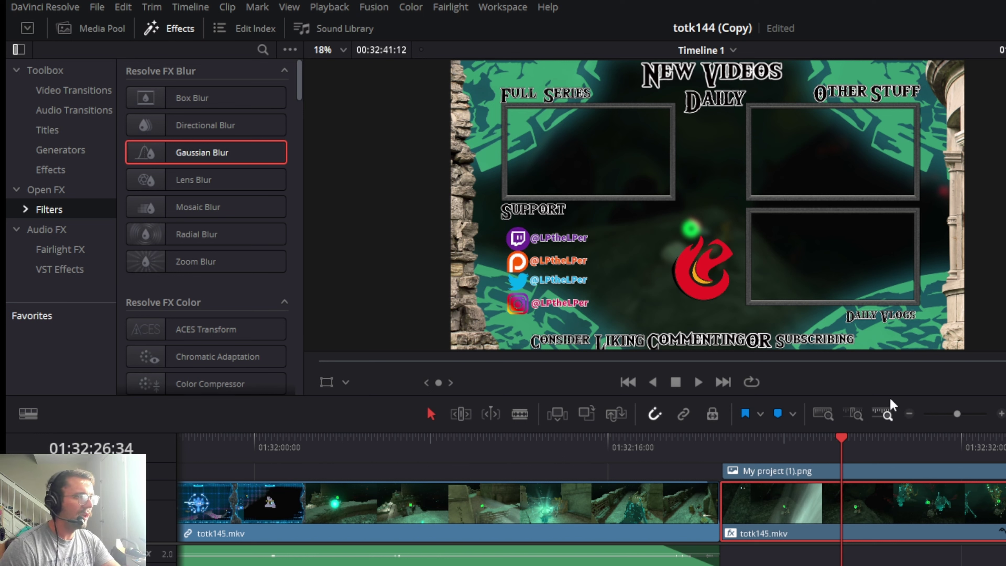
Go back to the start of the timeline at 01:00:00:00 and play the beginning of the TODAY opening.
{"action": "left_click", "coordinate": [908, 414]}
{"action": "left_click", "coordinate": [909, 415]}
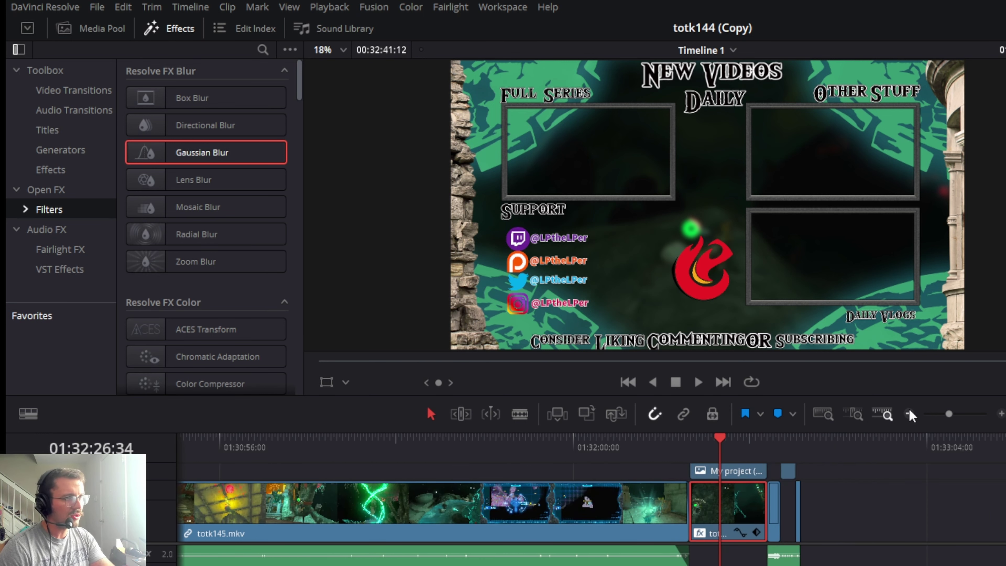
{"action": "left_click", "coordinate": [909, 415]}
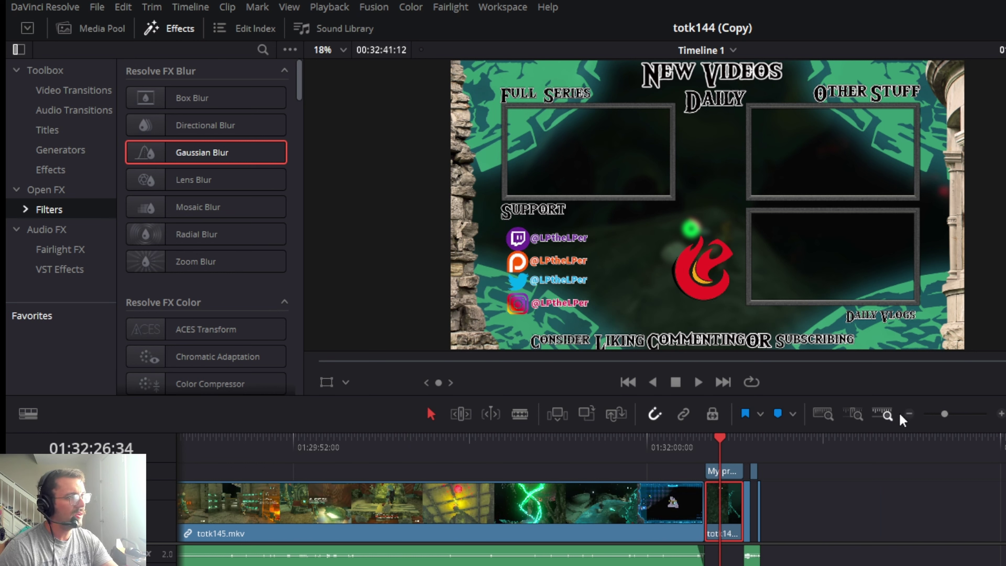
{"action": "left_click", "coordinate": [909, 414]}
{"action": "left_click_drag", "start_coordinate": [364, 448], "coordinate": [6, 449]}
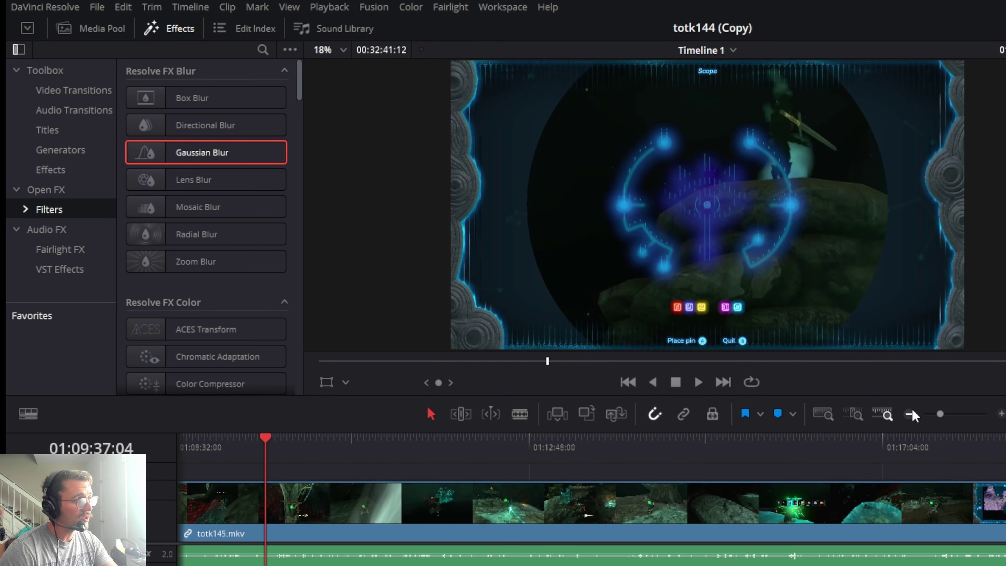
{"action": "left_click", "coordinate": [910, 415]}
{"action": "left_click_drag", "start_coordinate": [218, 441], "coordinate": [177, 440]}
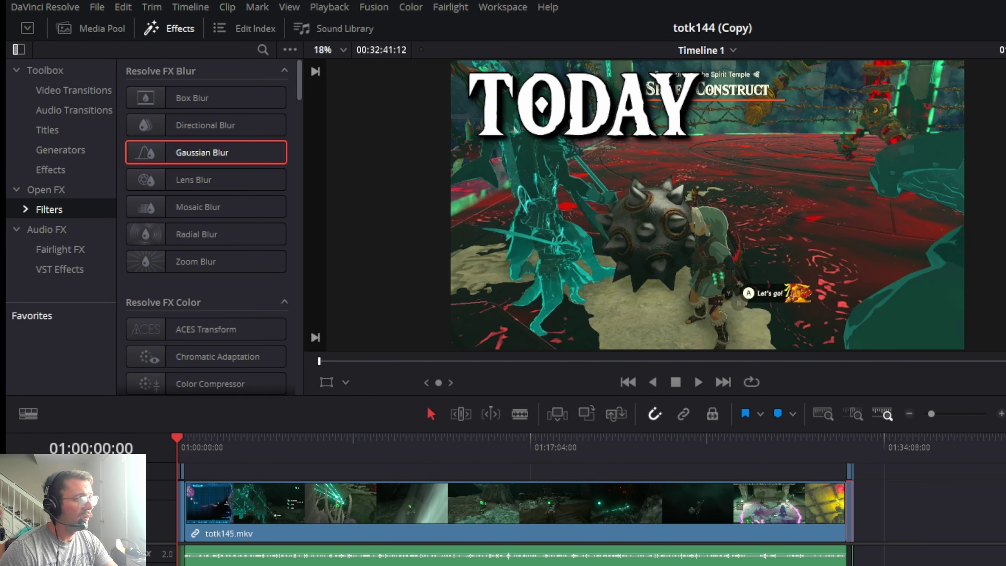
{"action": "left_click", "coordinate": [1000, 413]}
{"action": "left_click", "coordinate": [1001, 413]}
{"action": "left_click", "coordinate": [1000, 413]}
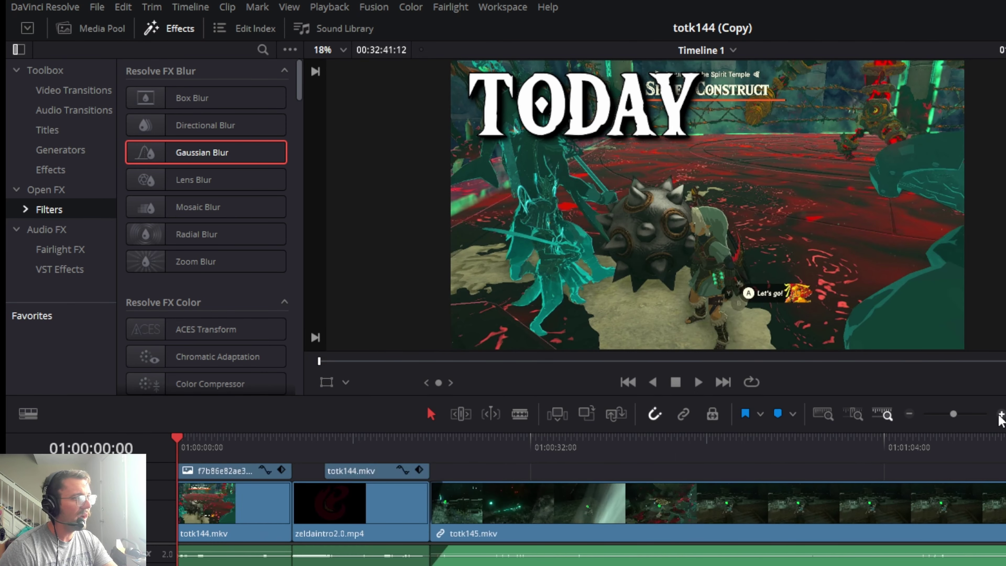
{"action": "left_click", "coordinate": [1000, 414]}
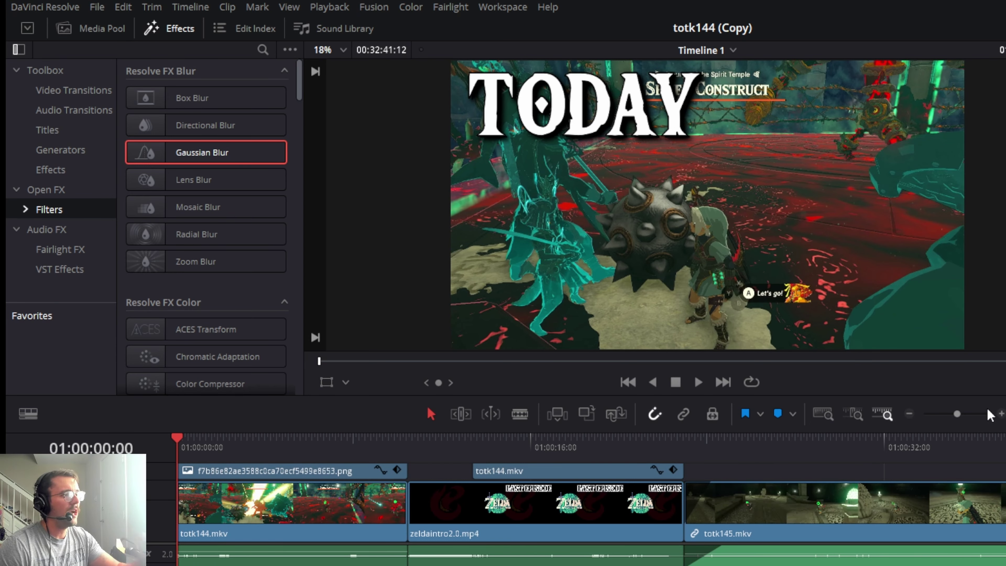
{"action": "key", "text": "space"}
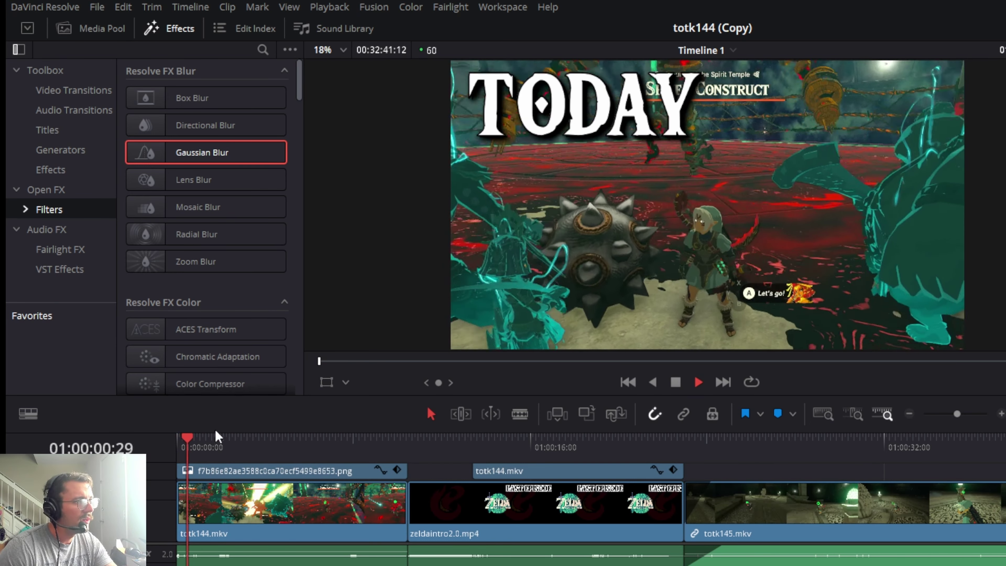
{"action": "key", "text": "space"}
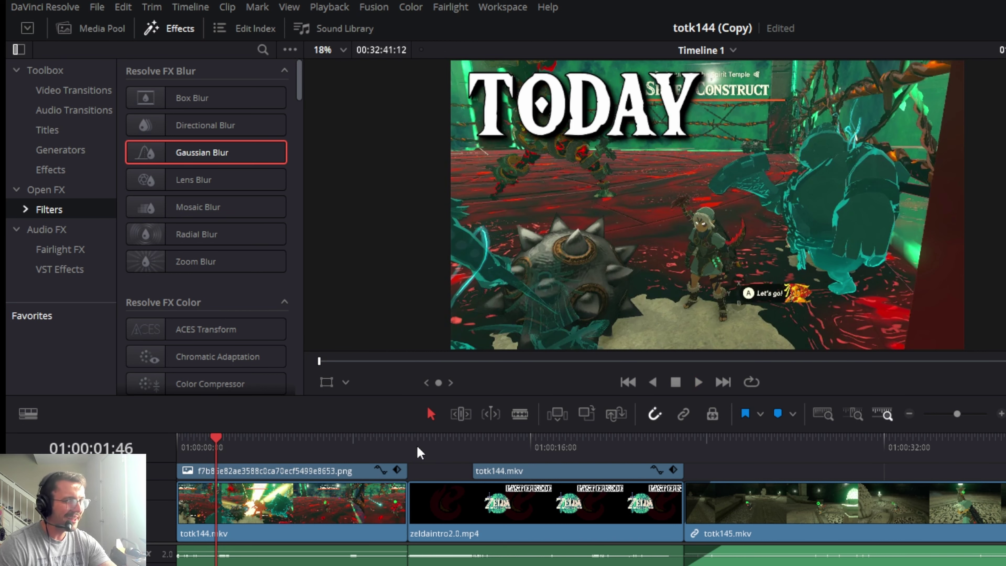
Check the opening up to the zeldaintro2.0.mp4 clip and delete the totk144.mkv clip beneath the TODAY title.
{"action": "left_click", "coordinate": [358, 452]}
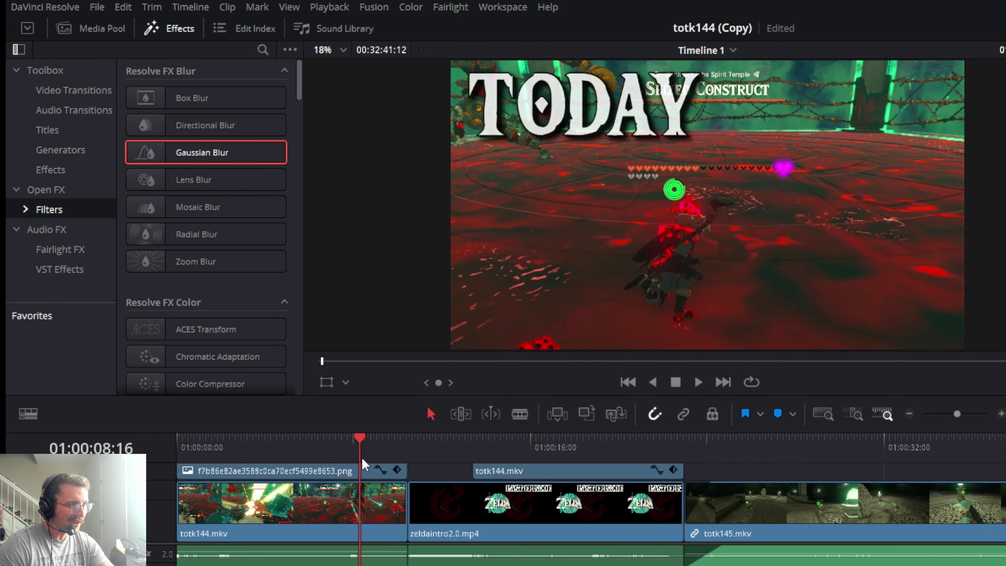
{"action": "left_click", "coordinate": [257, 445]}
{"action": "left_click", "coordinate": [355, 452]}
{"action": "left_click", "coordinate": [375, 451]}
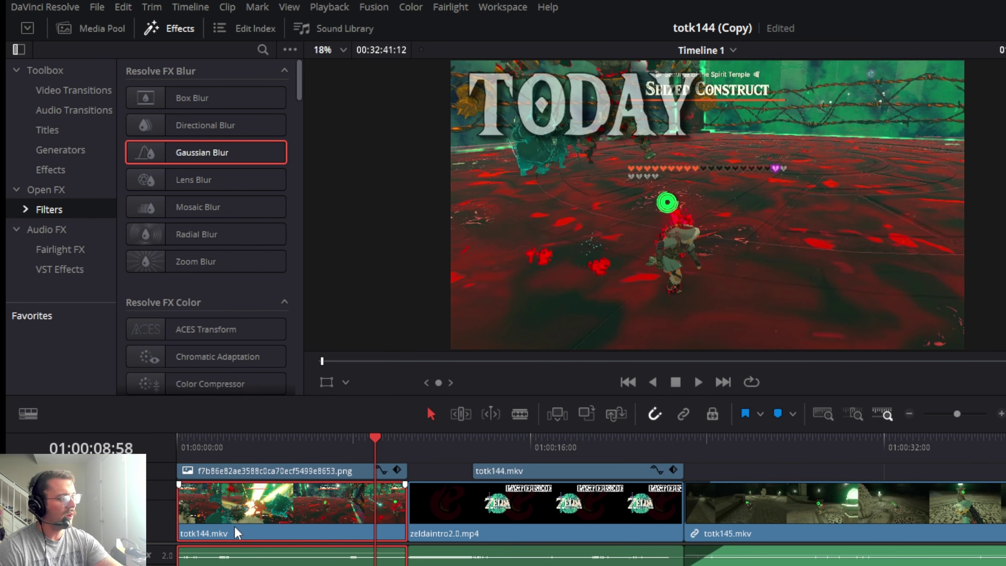
{"action": "key", "text": "BackSpace"}
{"action": "left_click", "coordinate": [418, 441]}
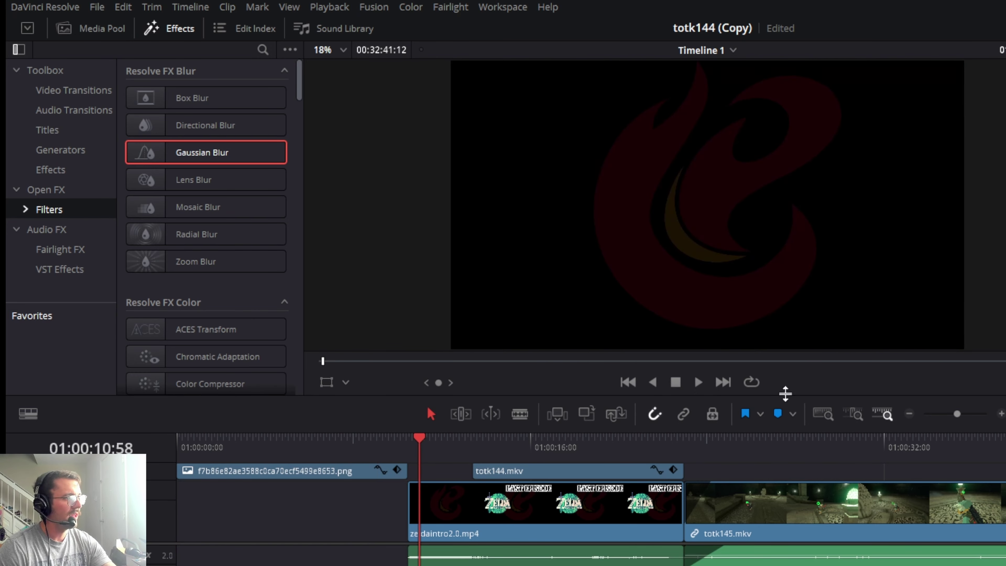
Scrub through the totk145.mkv gameplay on the timeline to look for a short segment suited to the TODAY opening.
{"action": "left_click", "coordinate": [909, 414]}
{"action": "left_click", "coordinate": [909, 414]}
{"action": "left_click", "coordinate": [909, 414]}
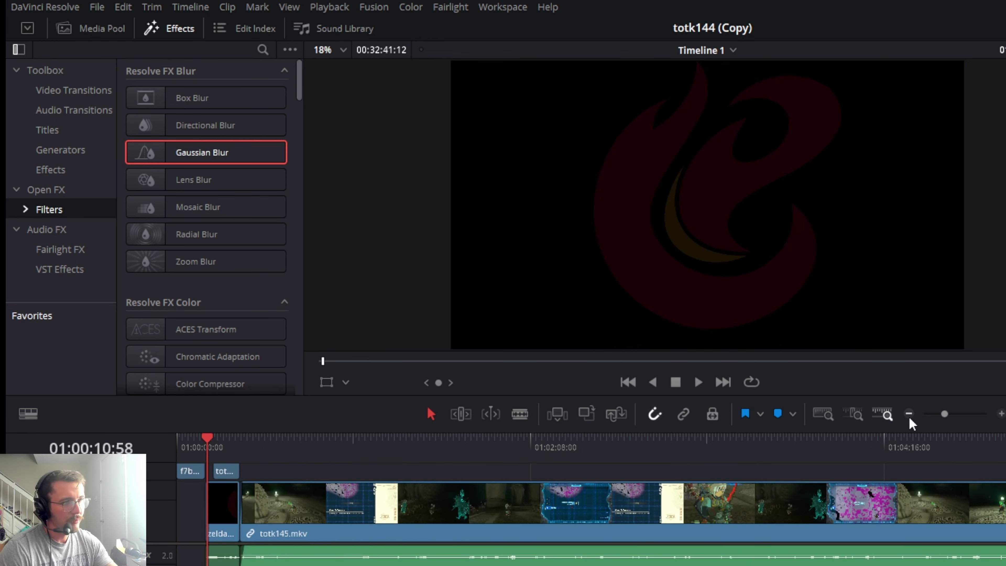
{"action": "left_click", "coordinate": [909, 414]}
{"action": "left_click", "coordinate": [909, 414]}
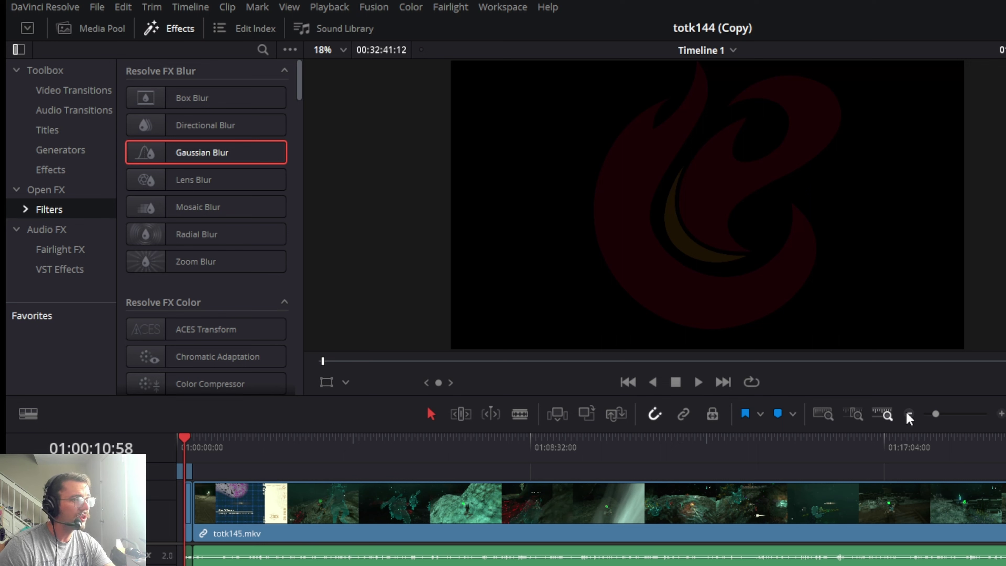
{"action": "left_click", "coordinate": [908, 414]}
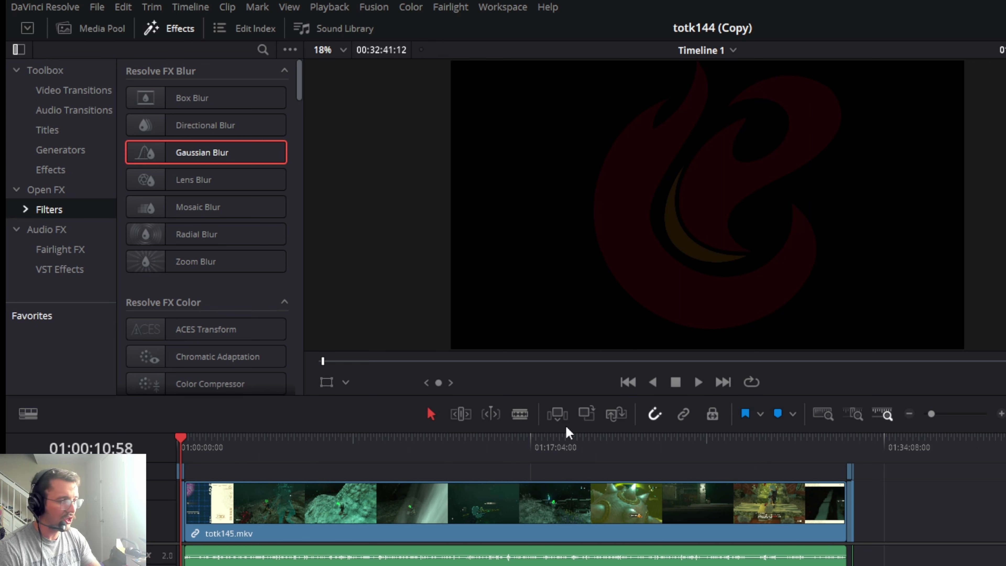
{"action": "left_click", "coordinate": [583, 446]}
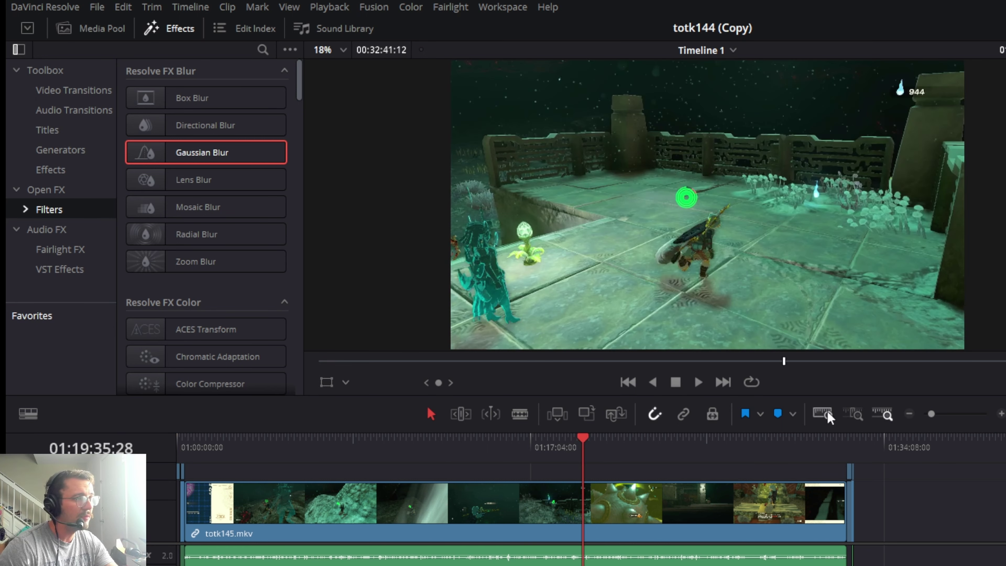
{"action": "left_click", "coordinate": [999, 414]}
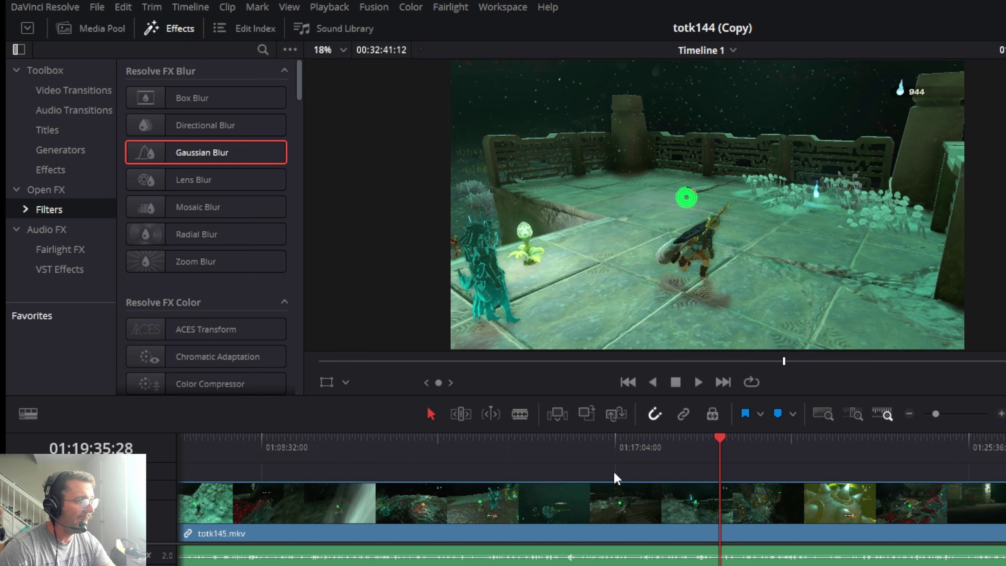
{"action": "left_click", "coordinate": [909, 414]}
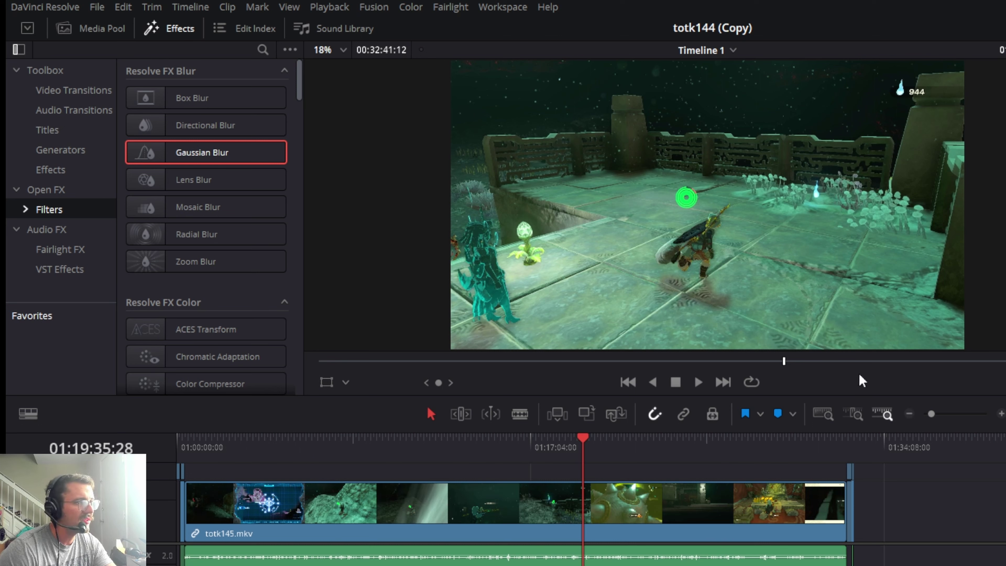
{"action": "left_click", "coordinate": [1001, 414]}
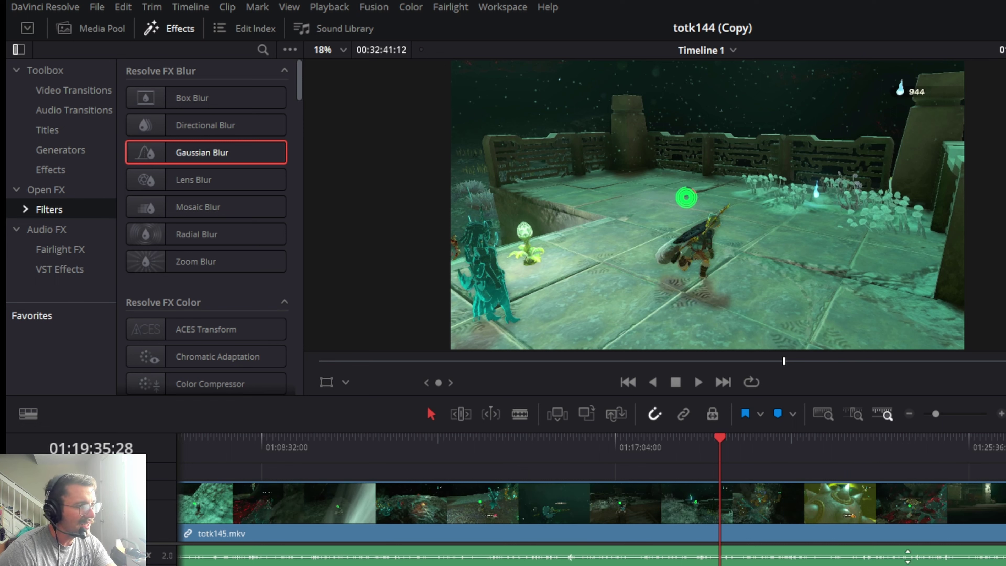
{"action": "left_click_drag", "start_coordinate": [941, 447], "coordinate": [557, 460]}
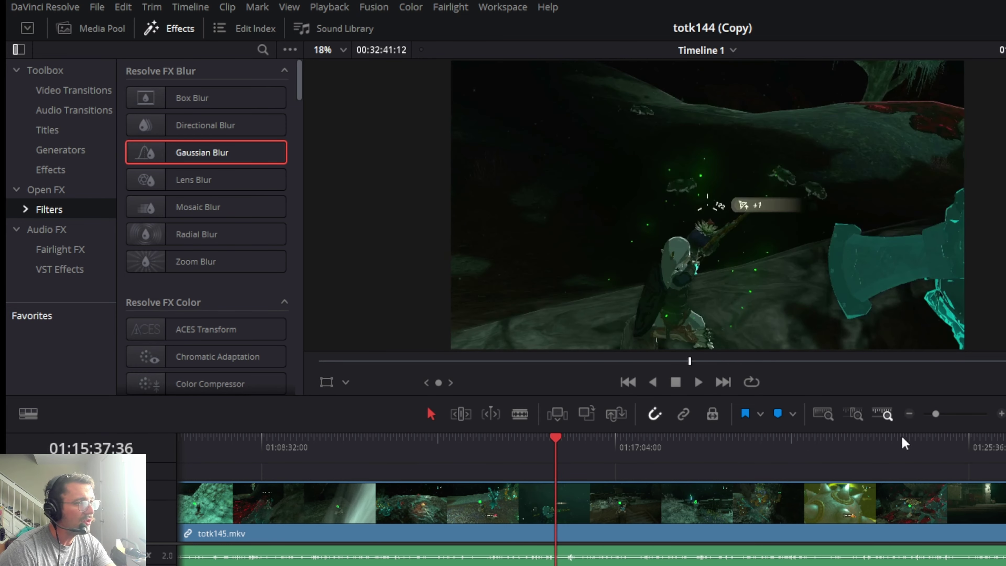
{"action": "left_click", "coordinate": [909, 415]}
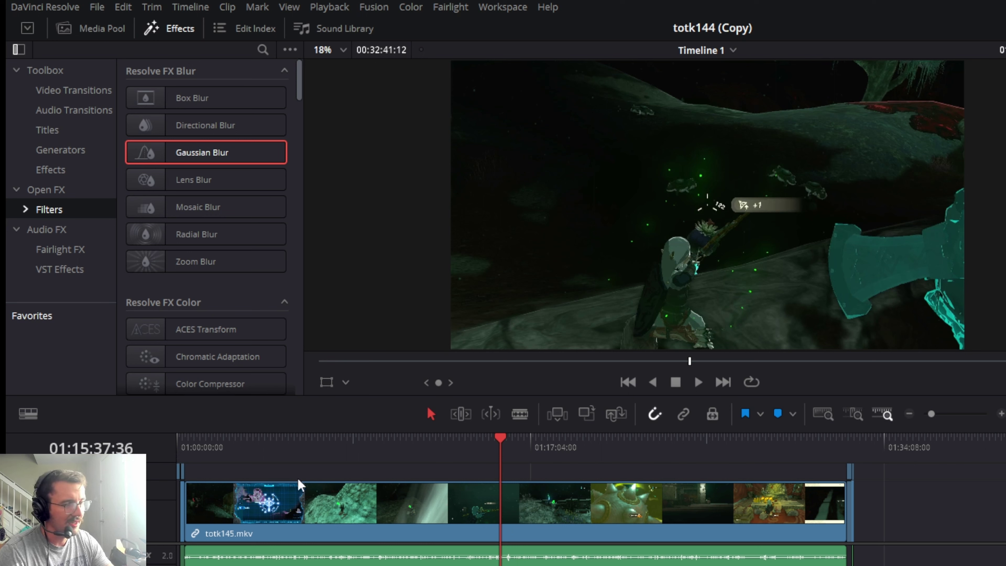
{"action": "left_click_drag", "start_coordinate": [645, 452], "coordinate": [666, 450]}
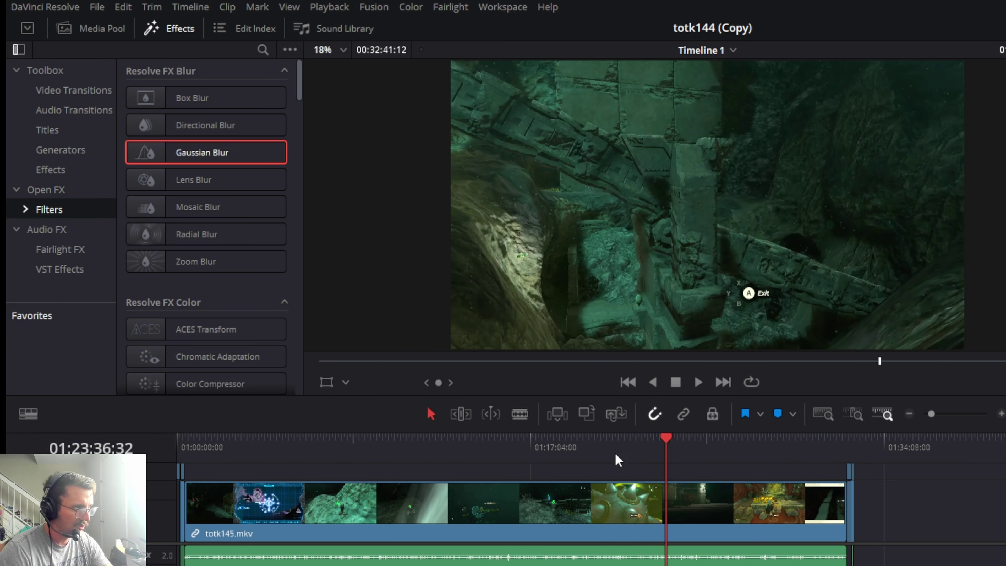
{"action": "left_click_drag", "start_coordinate": [209, 446], "coordinate": [282, 461]}
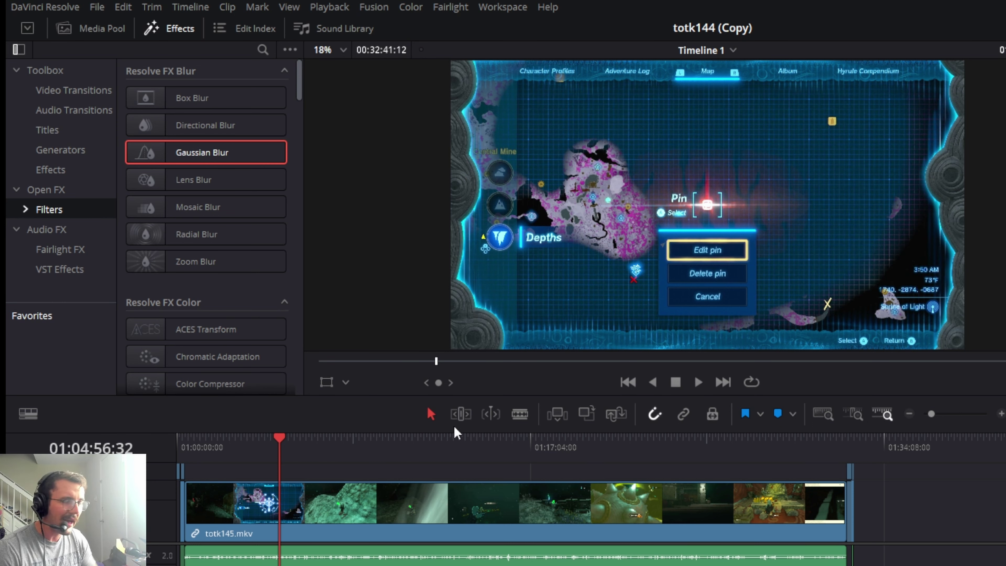
Isolate a gameplay segment of about five seconds from 01:19:35 and paste it at the start of the timeline beneath the TODAY title.
{"action": "left_click", "coordinate": [686, 455]}
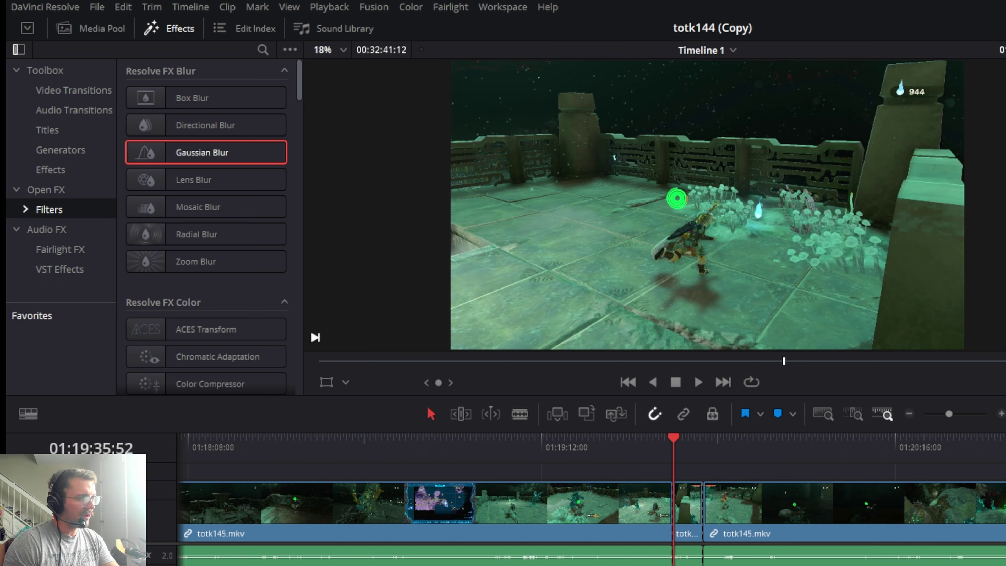
{"action": "left_click", "coordinate": [687, 524]}
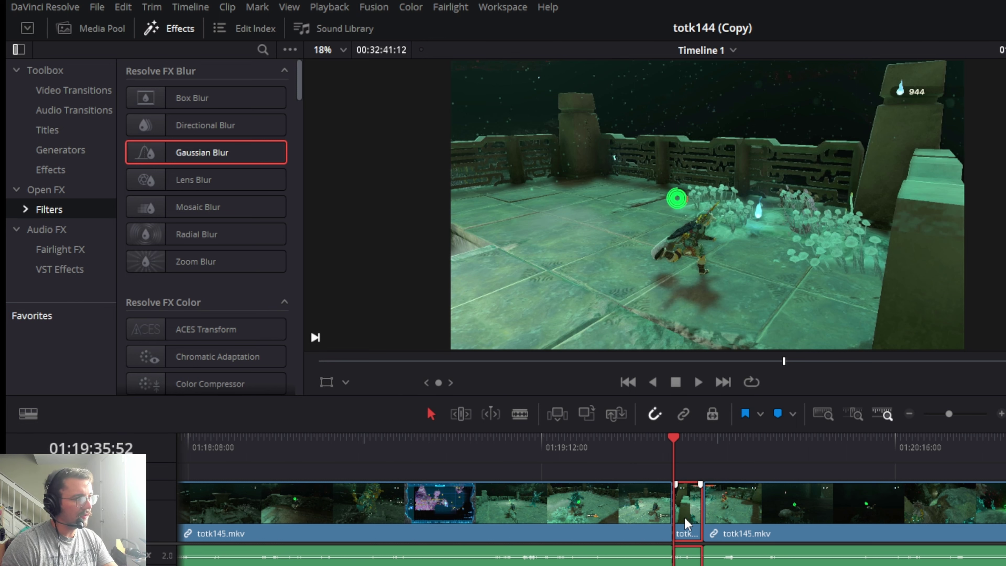
{"action": "key", "text": "Delete"}
{"action": "key", "text": "Home"}
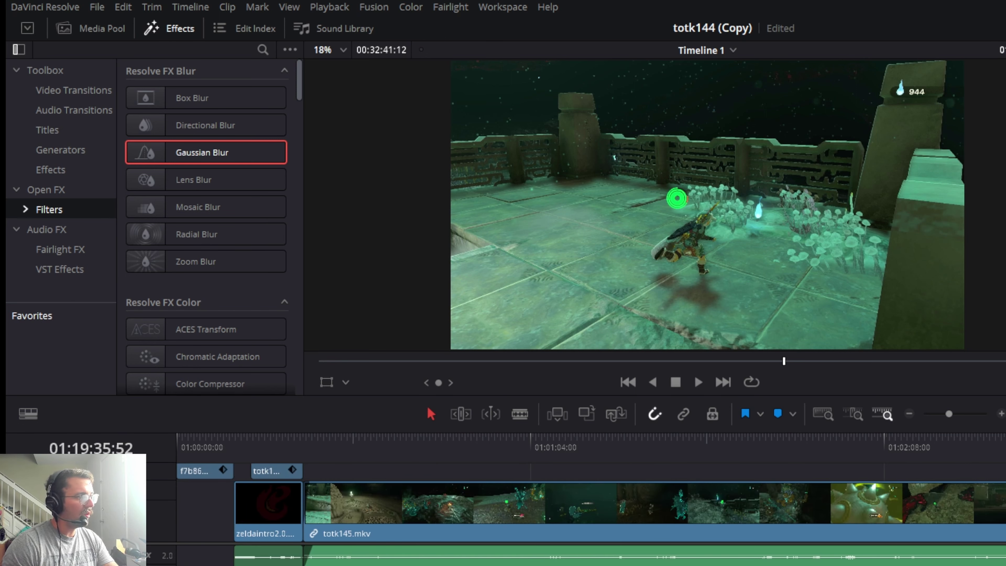
{"action": "key", "text": "ctrl+v"}
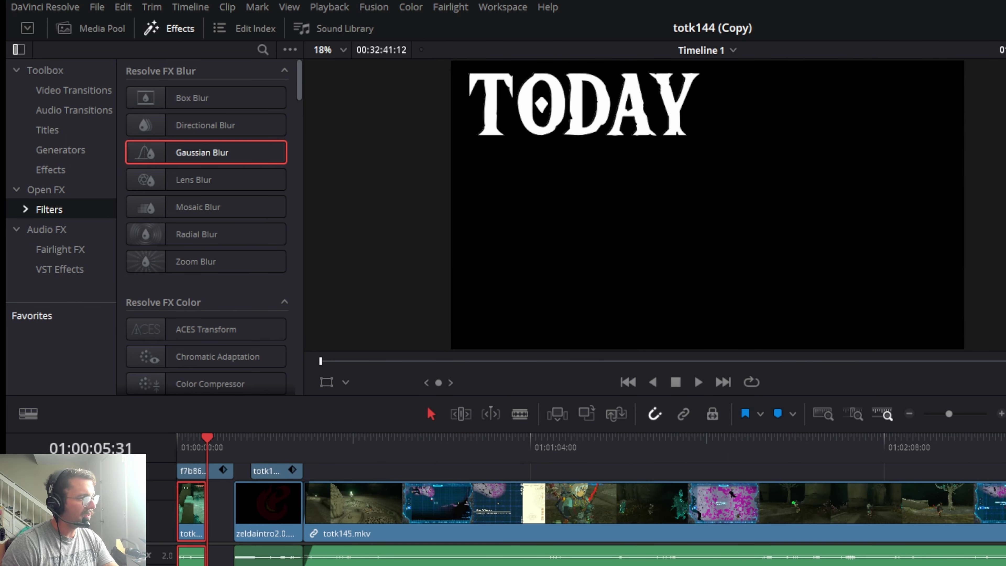
Shorten the TODAY title to the length of the new opening clip and close the gap before zeldaintro2.0.mp4.
{"action": "scroll", "coordinate": [232, 482], "scroll_direction": "up", "scroll_amount": 3}
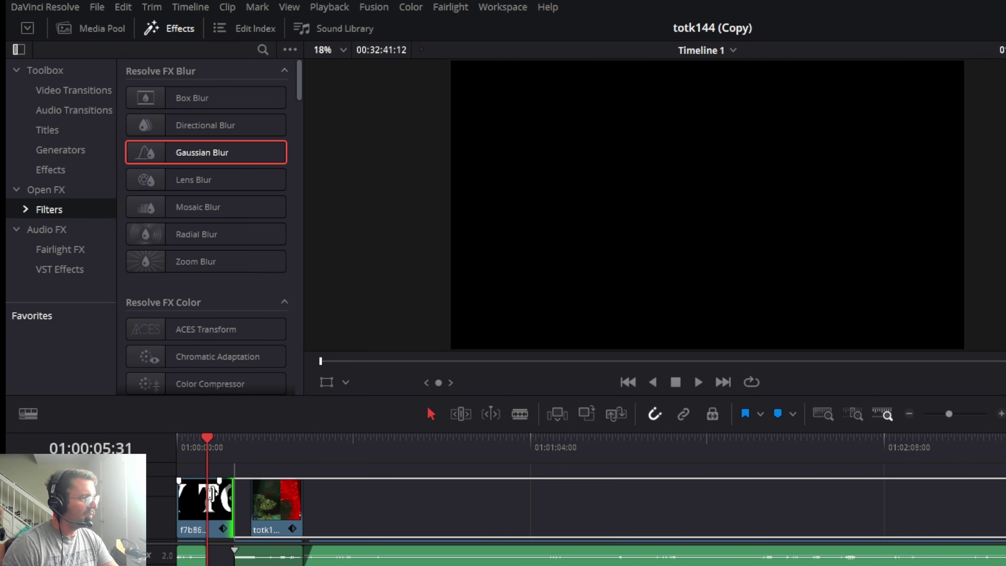
{"action": "scroll", "coordinate": [238, 503], "scroll_direction": "down", "scroll_amount": 3}
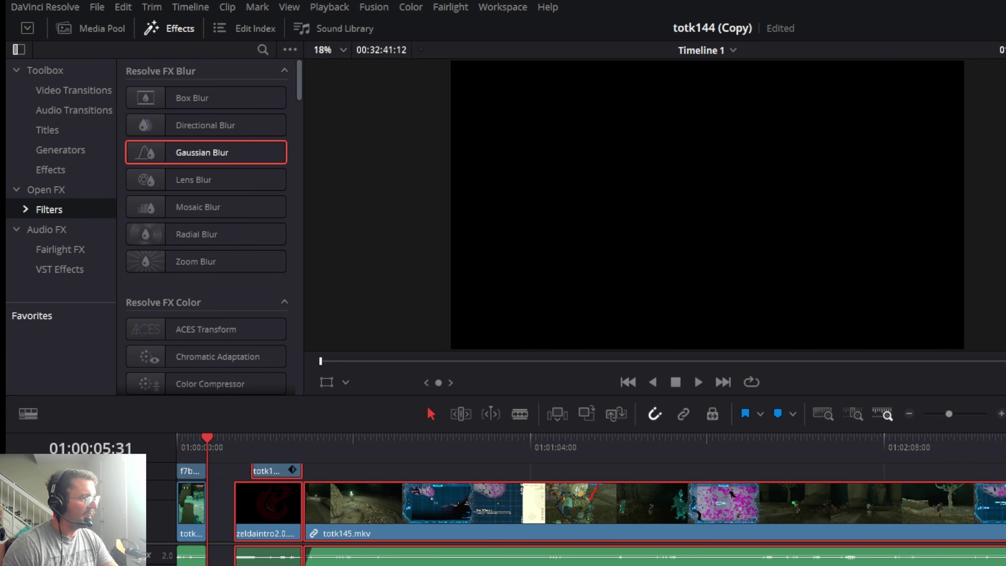
{"action": "key", "text": "Delete"}
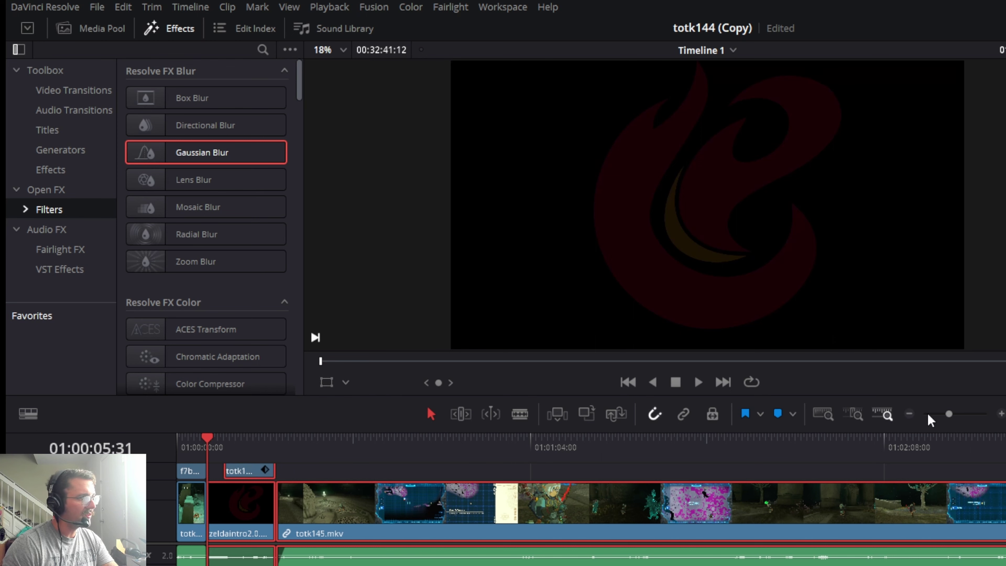
Select the end-screen clips together with the outro music and move them back against the end of the totk145.mkv gameplay clip.
{"action": "left_click", "coordinate": [907, 414]}
{"action": "left_click", "coordinate": [907, 414]}
{"action": "left_click", "coordinate": [908, 413]}
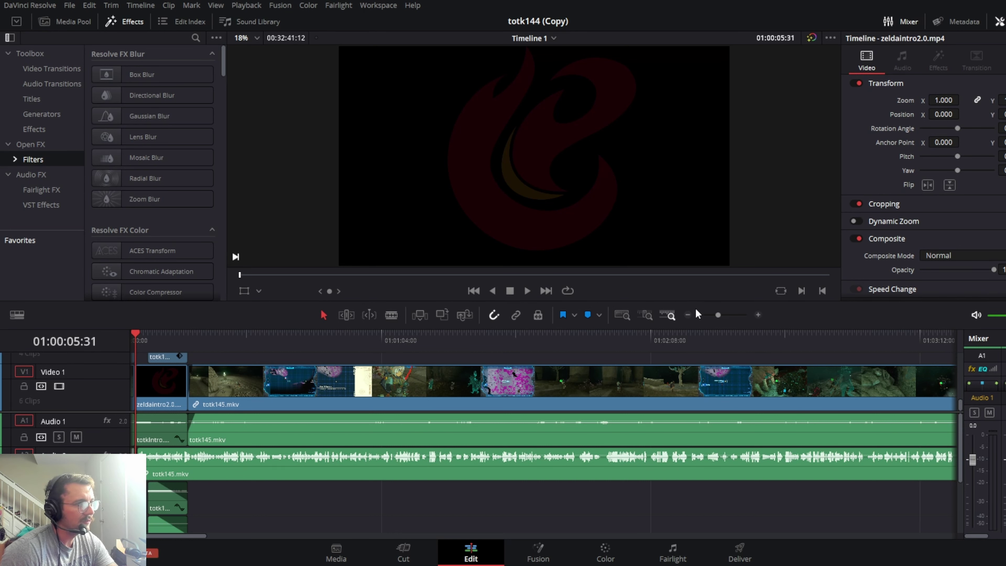
{"action": "left_click", "coordinate": [688, 314]}
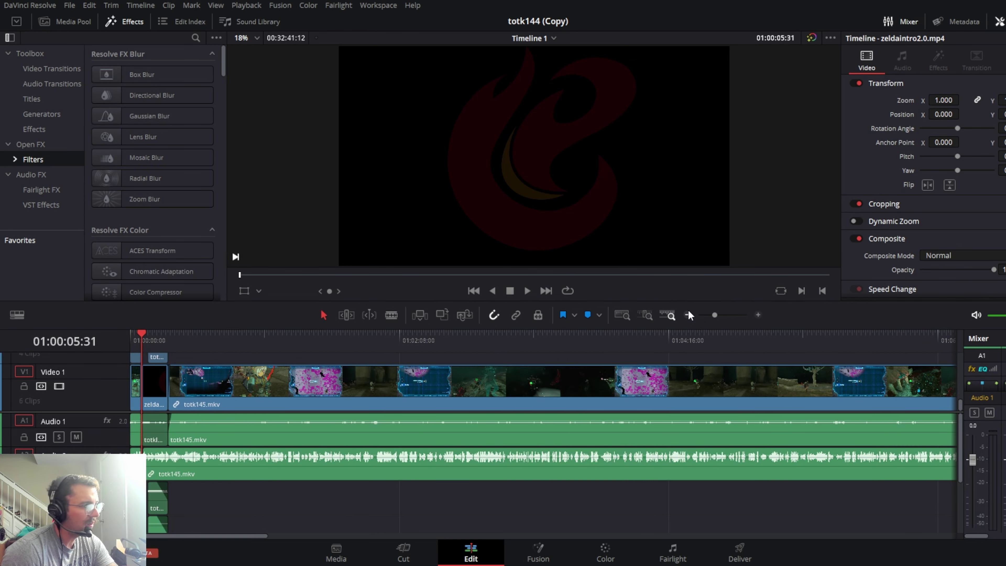
{"action": "left_click", "coordinate": [687, 314]}
{"action": "left_click", "coordinate": [688, 314]}
{"action": "left_click", "coordinate": [641, 340]}
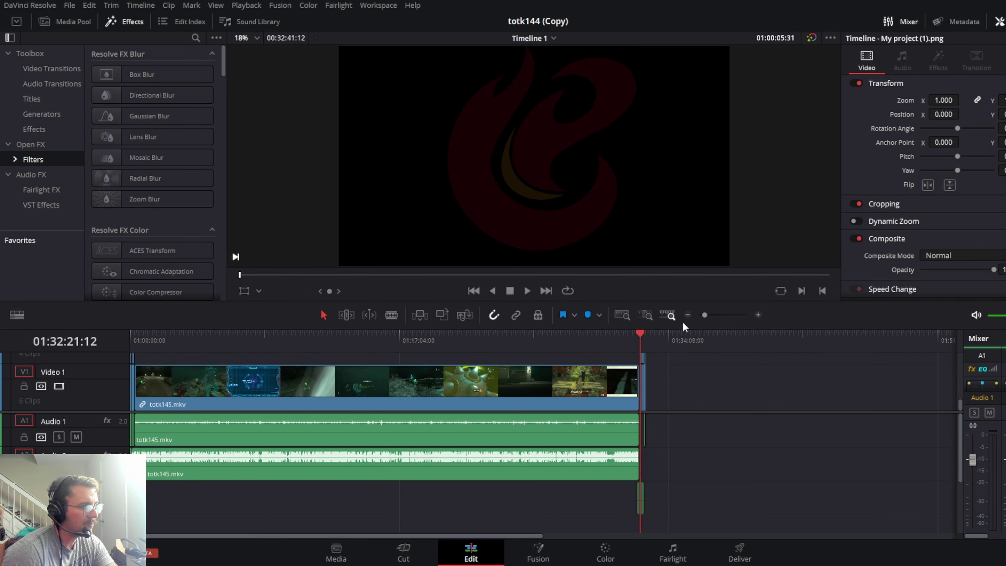
{"action": "left_click", "coordinate": [726, 314]}
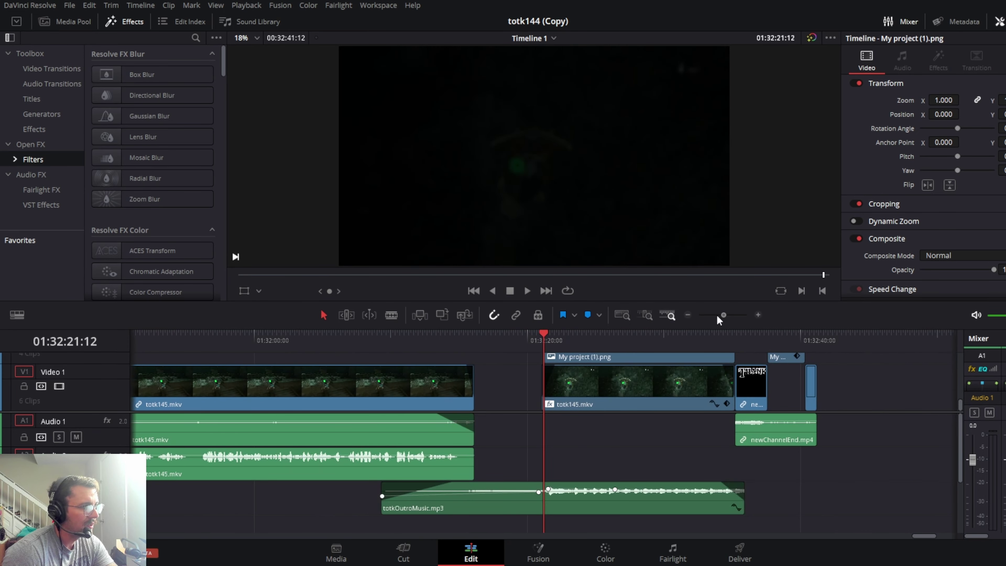
{"action": "left_click_drag", "start_coordinate": [619, 490], "coordinate": [550, 354]}
{"action": "left_click", "coordinate": [525, 336]}
{"action": "scroll", "coordinate": [546, 368], "scroll_direction": "down", "scroll_amount": 2}
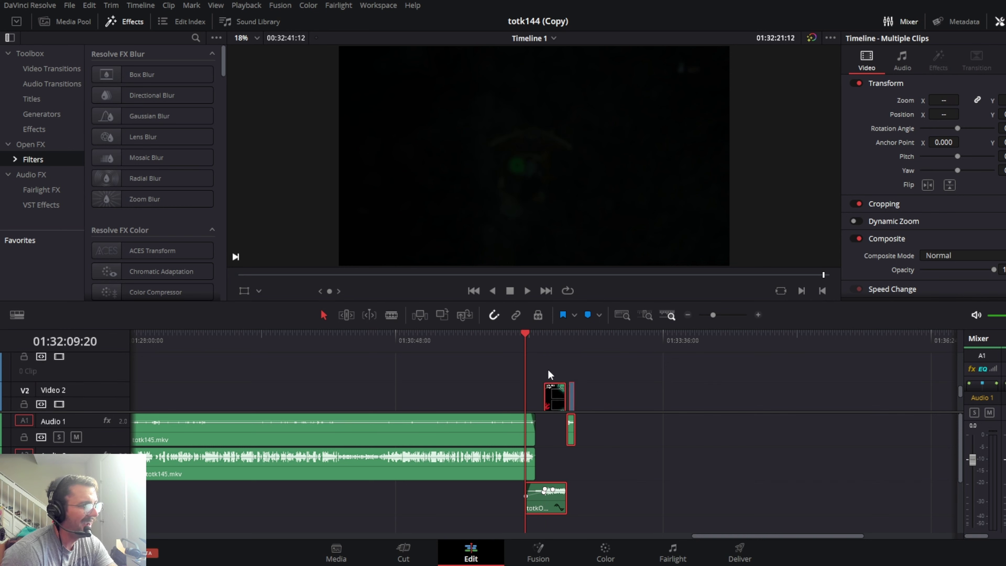
{"action": "left_click_drag", "start_coordinate": [549, 382], "coordinate": [541, 382]}
Select the totk145.mkv clip on Audio 2 and play the commentary from about 01:29:31.
{"action": "left_click", "coordinate": [381, 335]}
{"action": "left_click", "coordinate": [273, 336]}
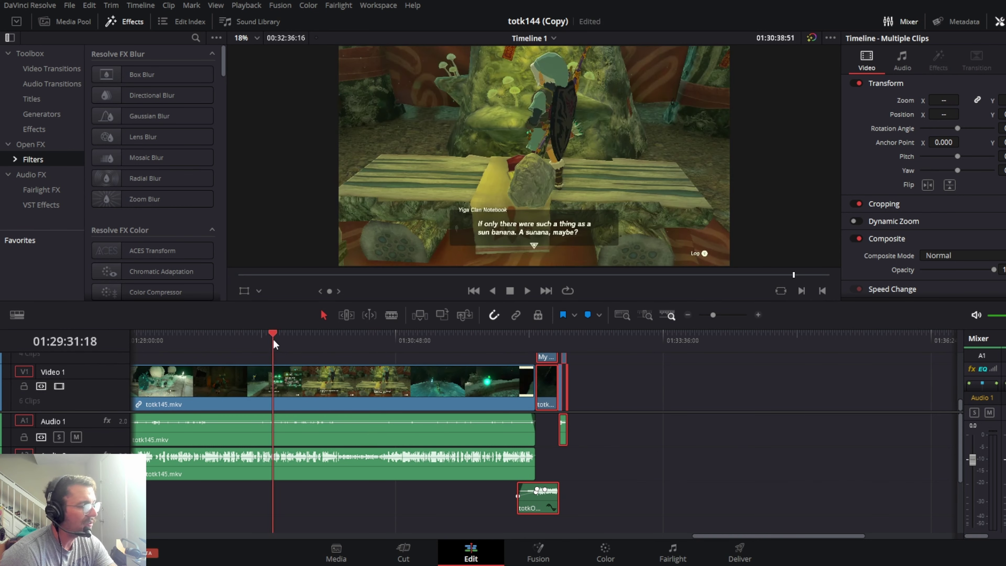
{"action": "left_click", "coordinate": [293, 463]}
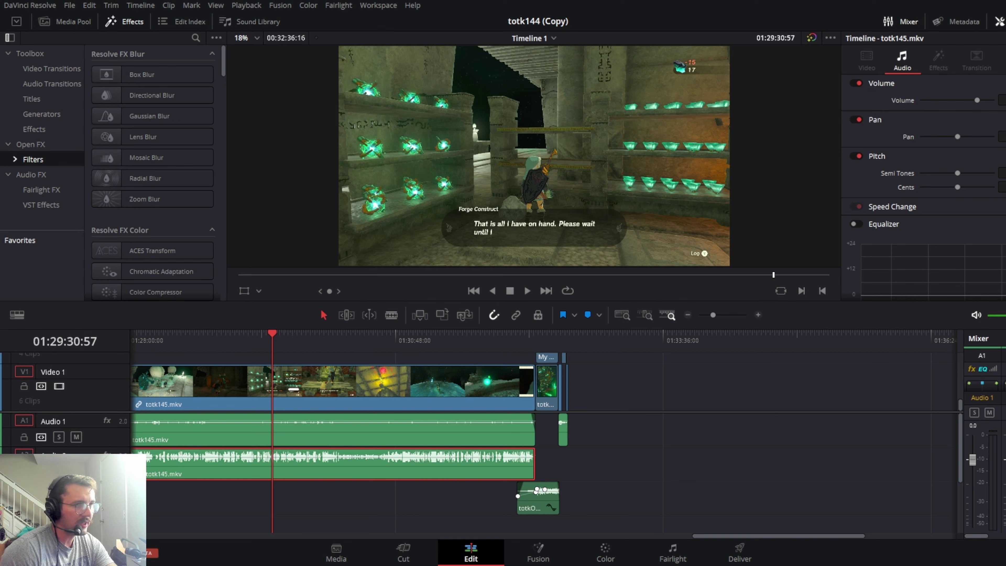
{"action": "key", "text": "space"}
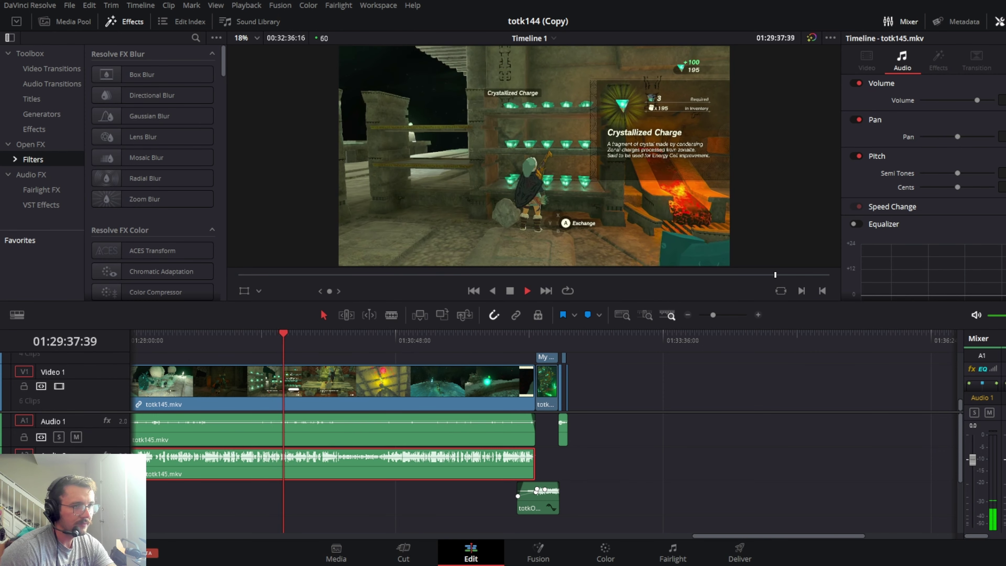
{"action": "key", "text": "space"}
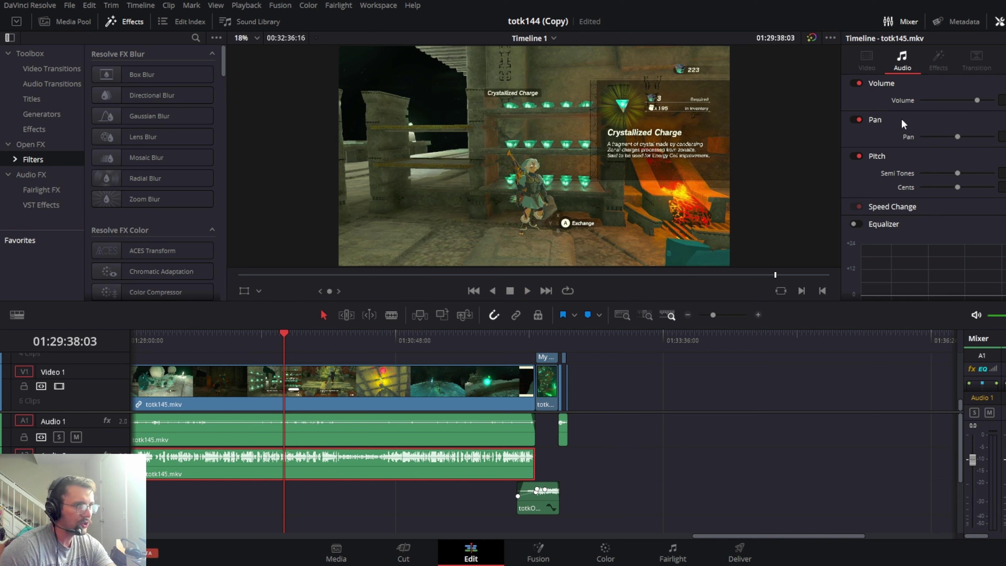
Open the Audio 2 track's effects and review the ReaEQ, ReaComp and Limiter settings.
{"action": "left_click", "coordinate": [119, 466]}
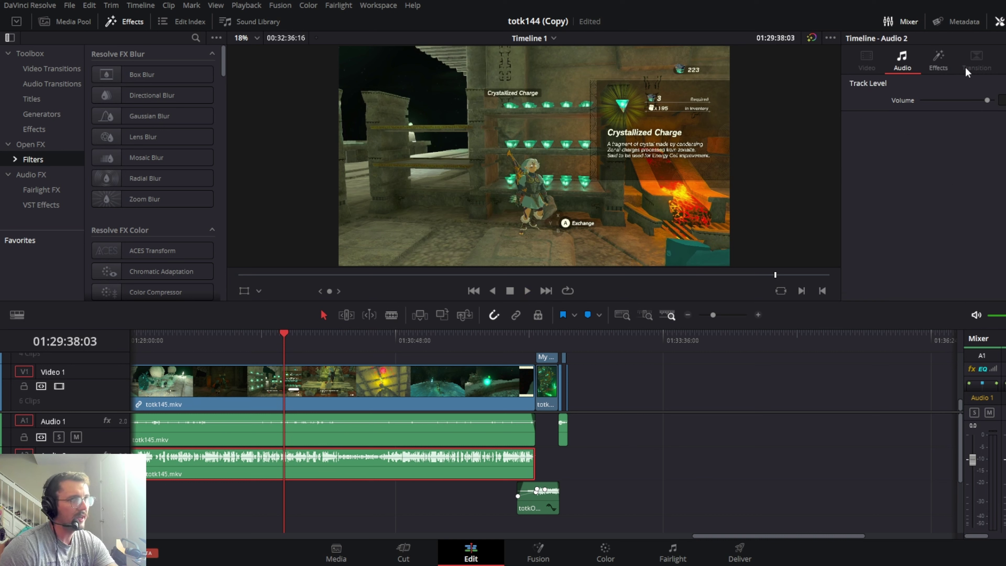
{"action": "left_click", "coordinate": [945, 59]}
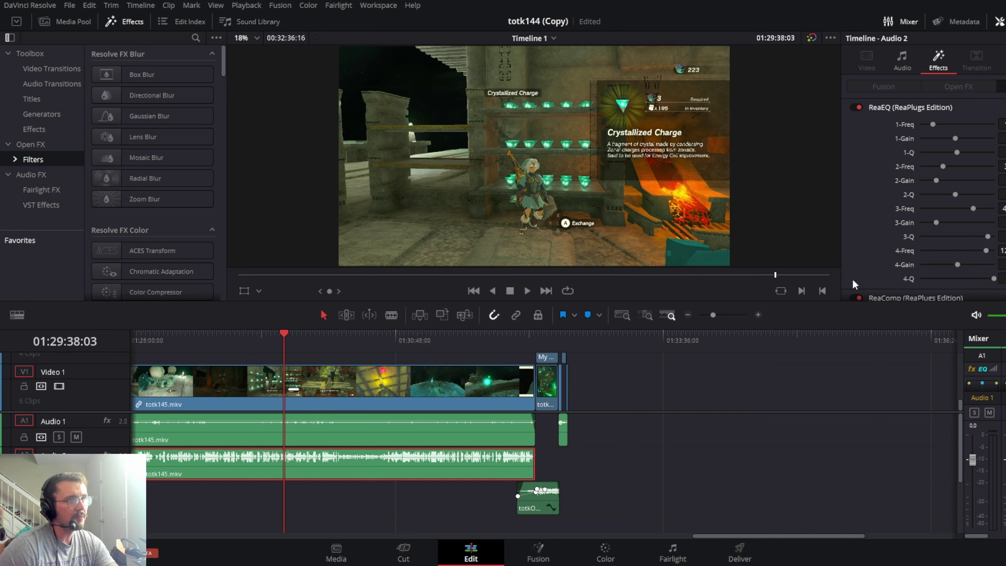
{"action": "scroll", "coordinate": [894, 247], "scroll_direction": "down", "scroll_amount": 10}
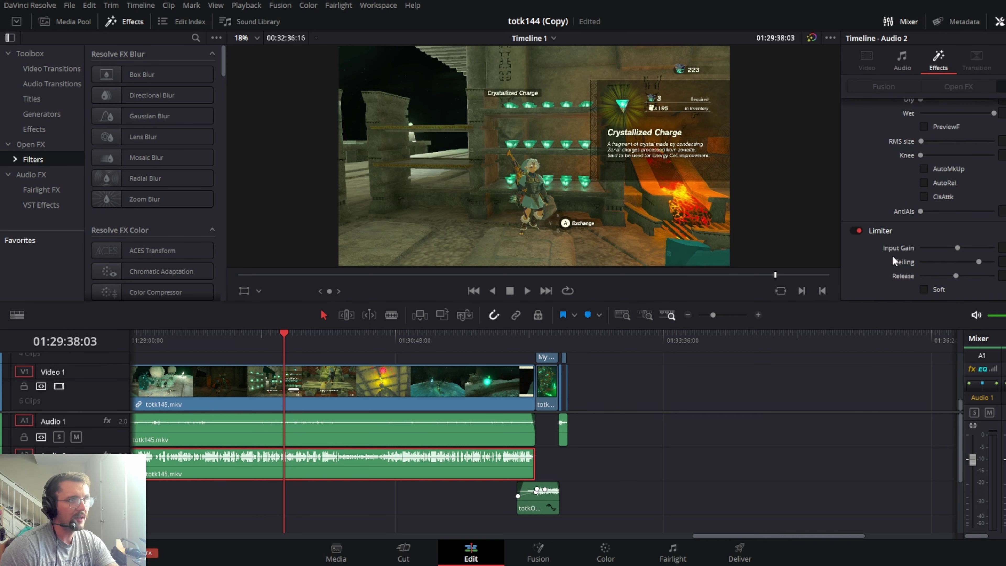
{"action": "scroll", "coordinate": [889, 253], "scroll_direction": "up", "scroll_amount": 10}
{"action": "scroll", "coordinate": [886, 118], "scroll_direction": "down", "scroll_amount": 8}
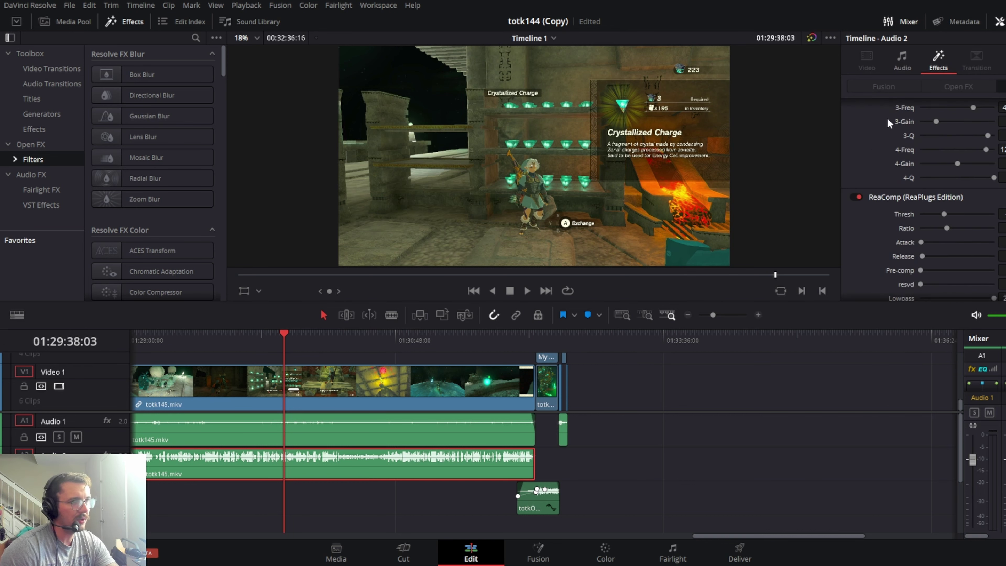
{"action": "scroll", "coordinate": [864, 154], "scroll_direction": "up", "scroll_amount": 4}
{"action": "scroll", "coordinate": [863, 160], "scroll_direction": "up", "scroll_amount": 4}
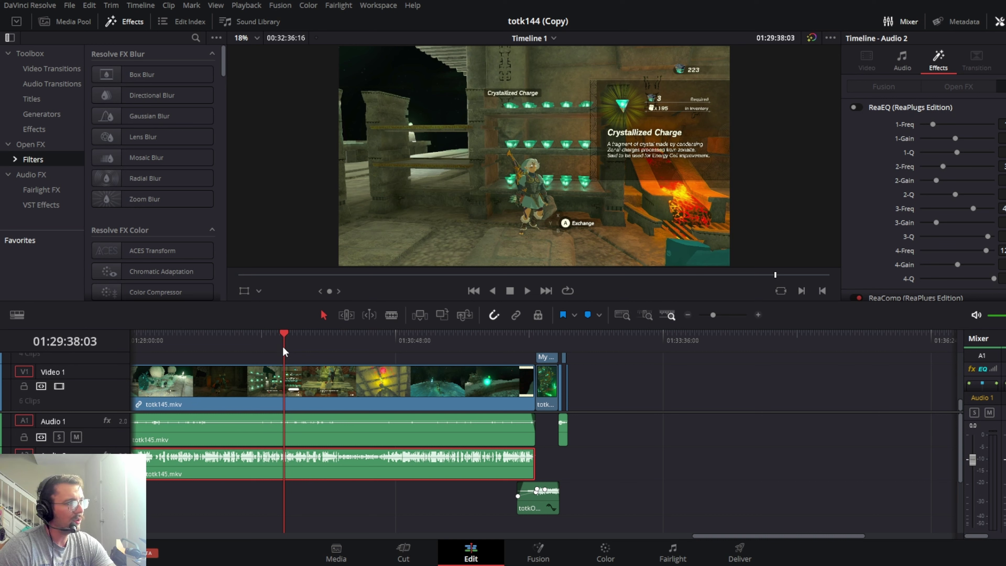
Play the commentary from about 01:29:36, enable ReaEQ on the Audio 2 track to compare the sound, and review the effect settings.
{"action": "left_click", "coordinate": [280, 338]}
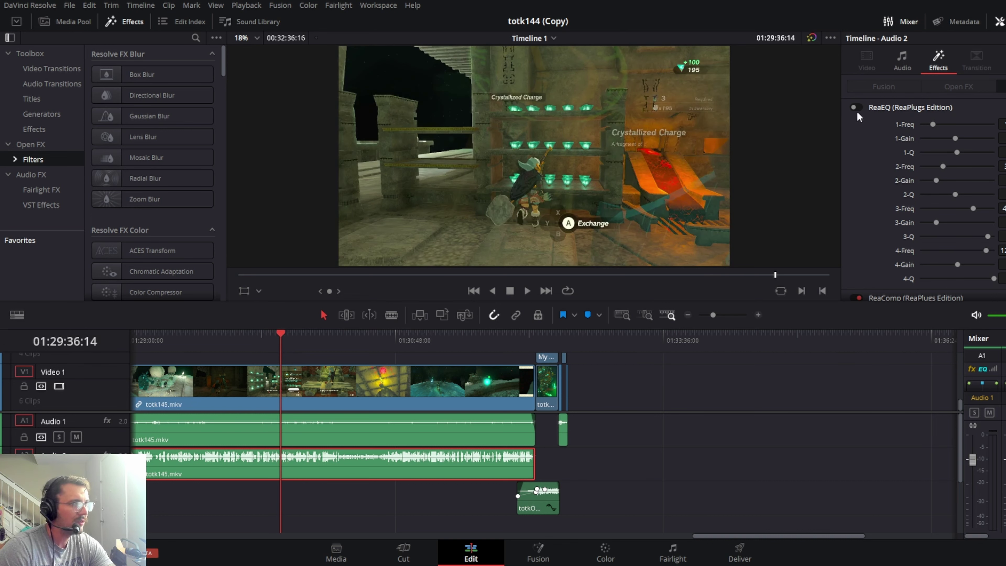
{"action": "key", "text": "space"}
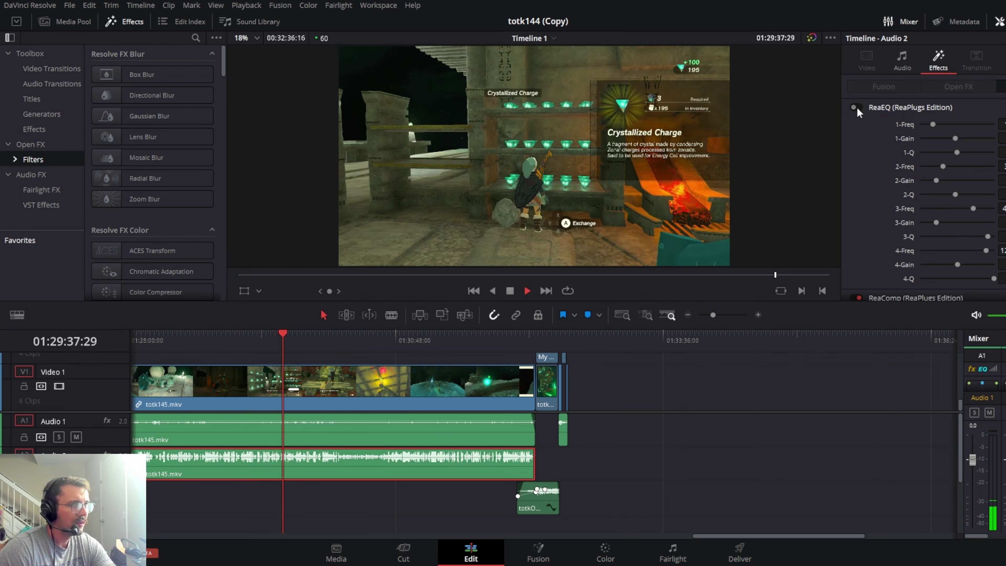
{"action": "left_click", "coordinate": [855, 108]}
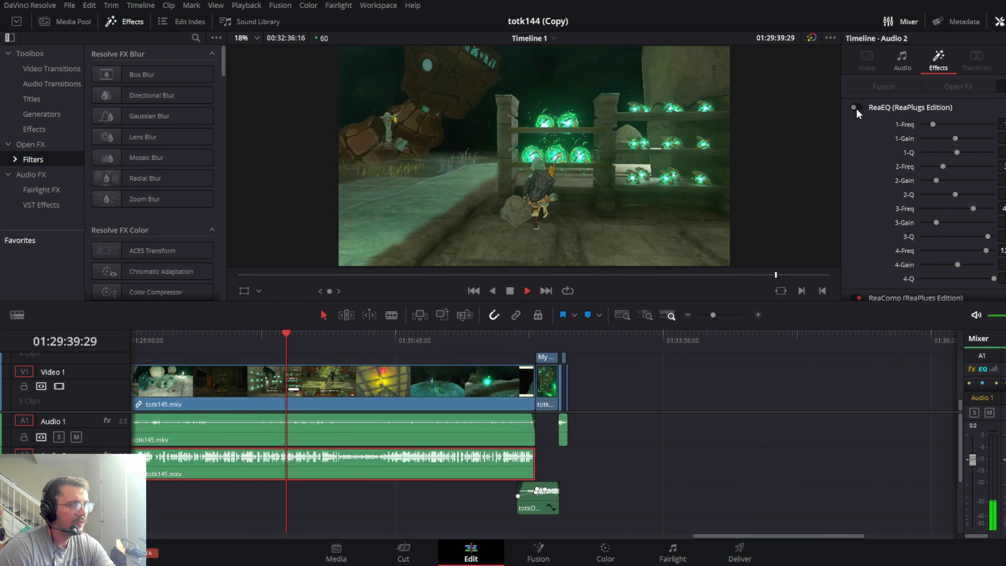
{"action": "key", "text": "space"}
{"action": "scroll", "coordinate": [894, 248], "scroll_direction": "down", "scroll_amount": 5}
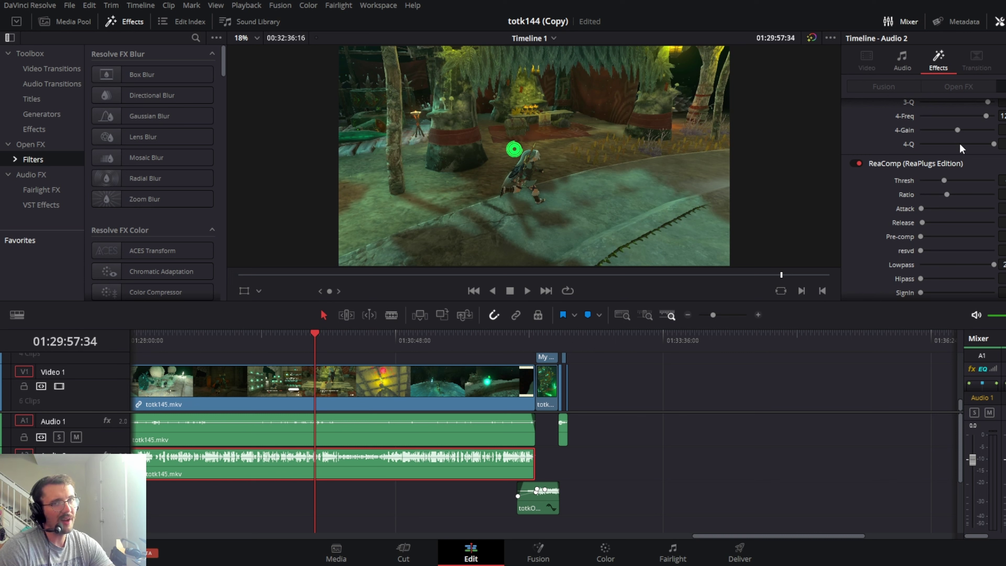
{"action": "scroll", "coordinate": [878, 264], "scroll_direction": "up", "scroll_amount": 4}
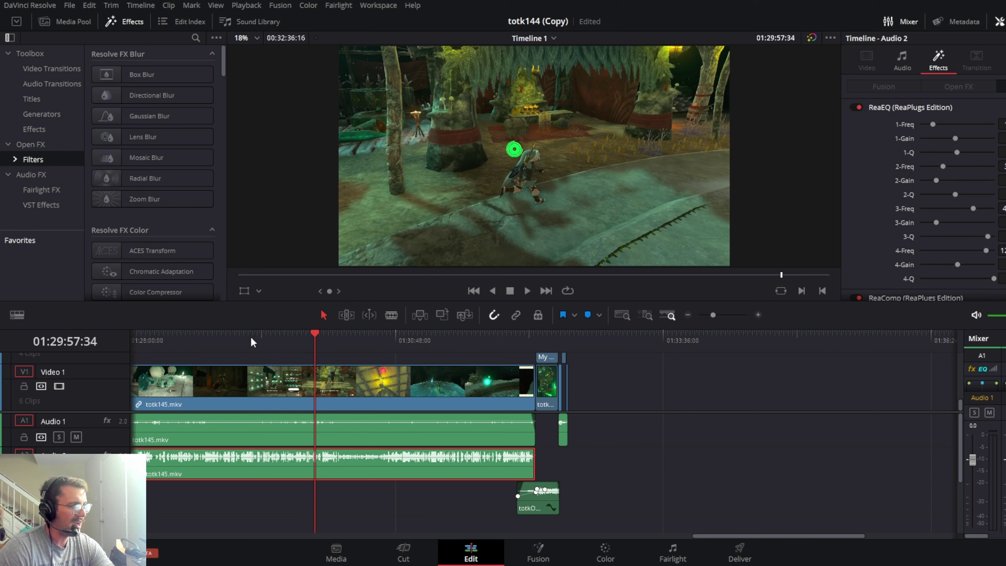
{"action": "scroll", "coordinate": [905, 168], "scroll_direction": "down", "scroll_amount": 5}
{"action": "scroll", "coordinate": [915, 180], "scroll_direction": "up", "scroll_amount": 5}
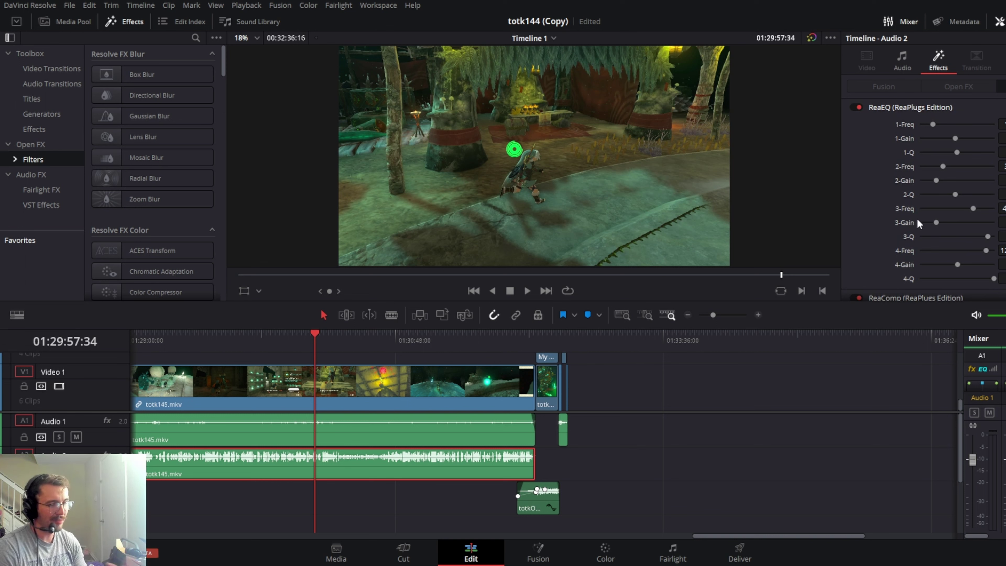
Switch to the Deliver page and review the custom export's File and Video render settings.
{"action": "left_click", "coordinate": [737, 554]}
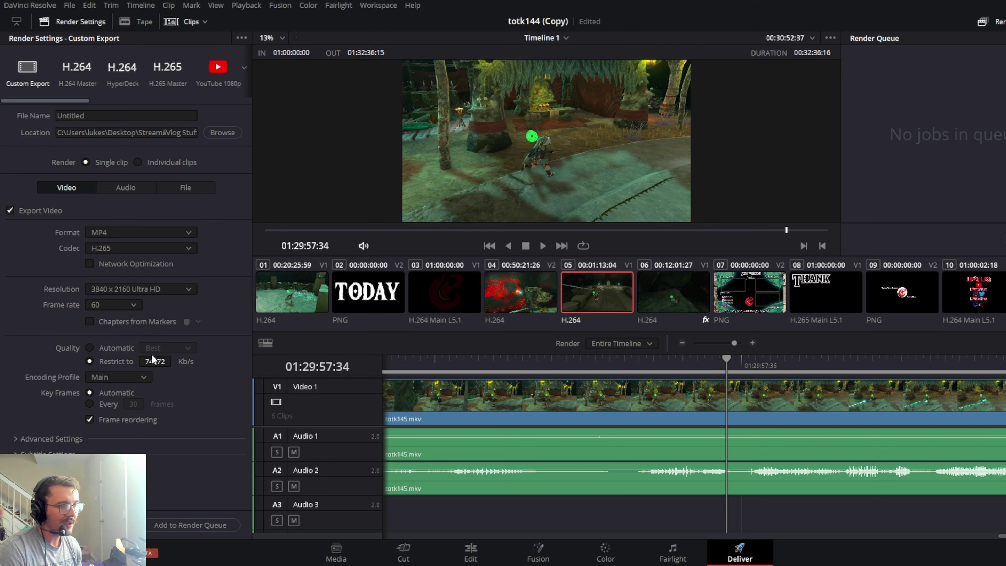
{"action": "left_click", "coordinate": [182, 186]}
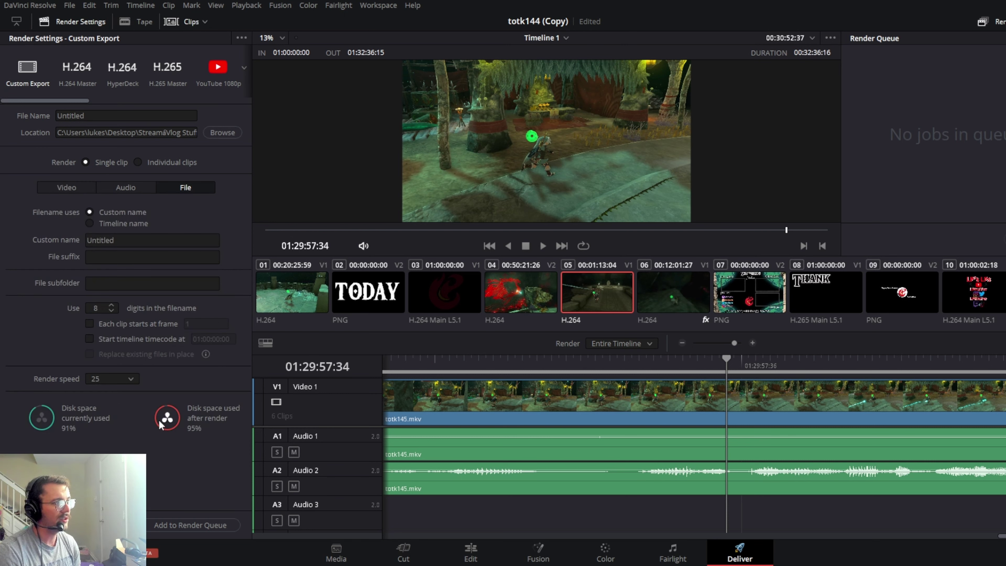
{"action": "left_click", "coordinate": [62, 186]}
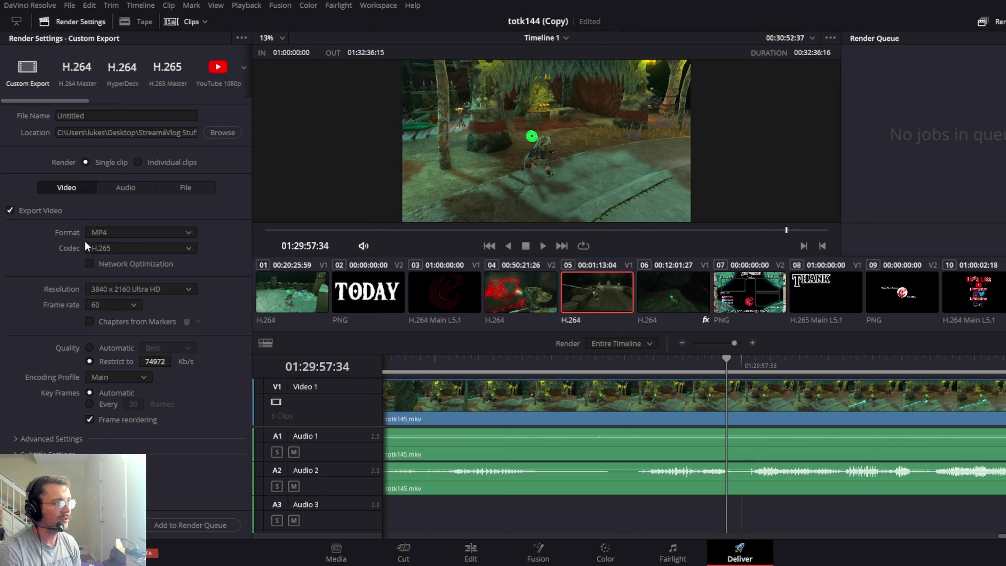